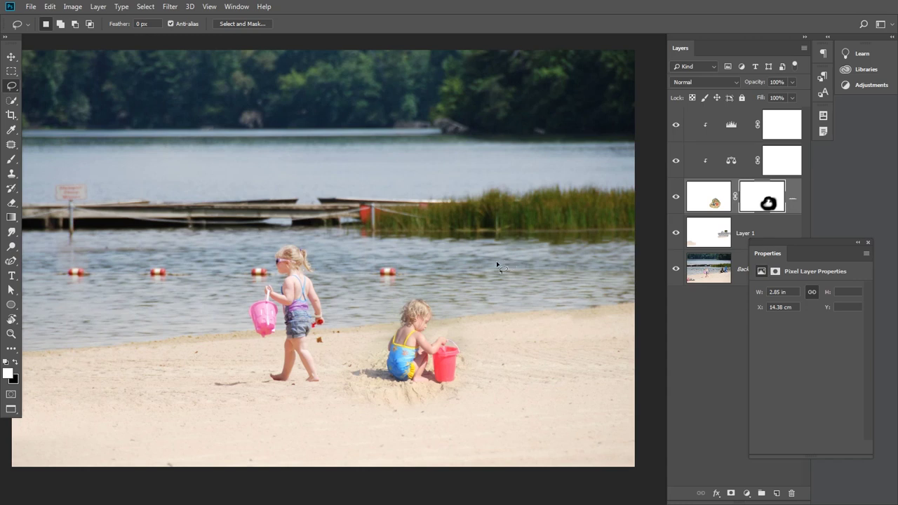
Step: Paste the dolphin photo as a new layer above the Levels adjustment layer
key("v")
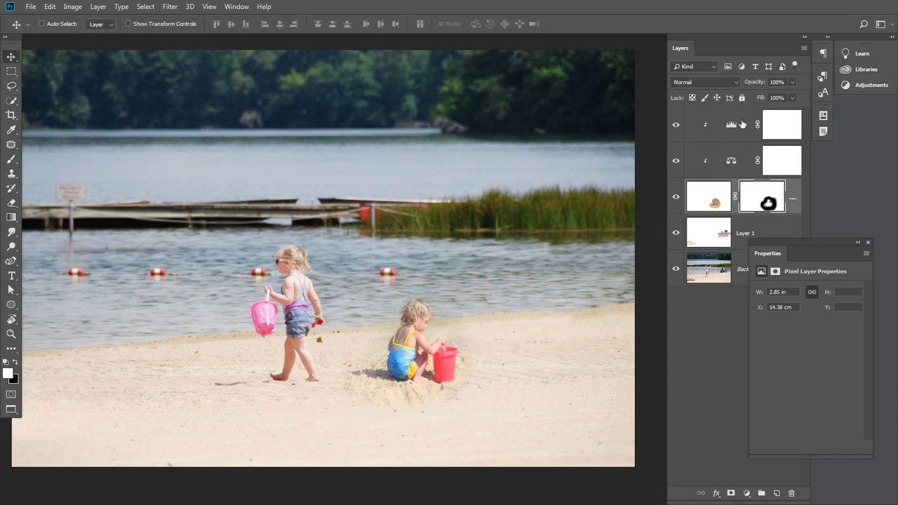
left_click(742, 124)
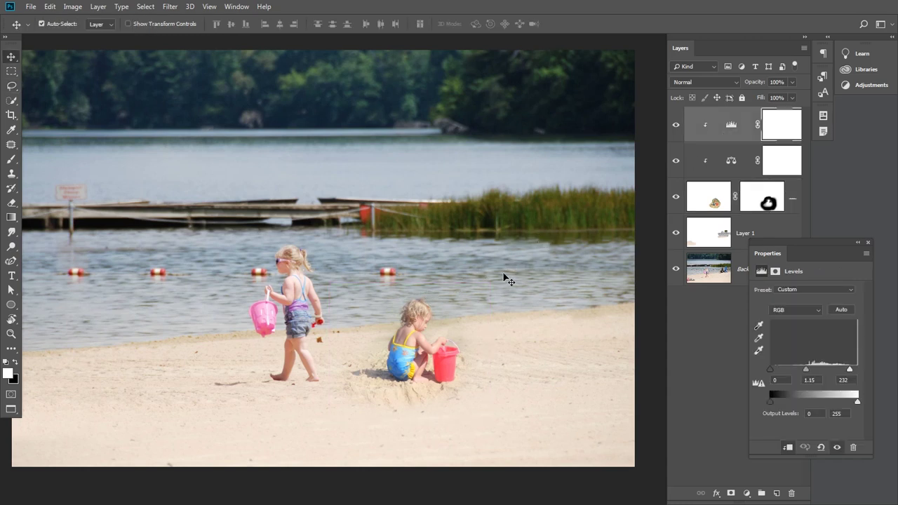
key("ctrl+v")
left_click_drag(493, 314, 510, 319)
Step: Scale the dolphin layer to about 43% and place it over the lake behind the children
key("ctrl+t")
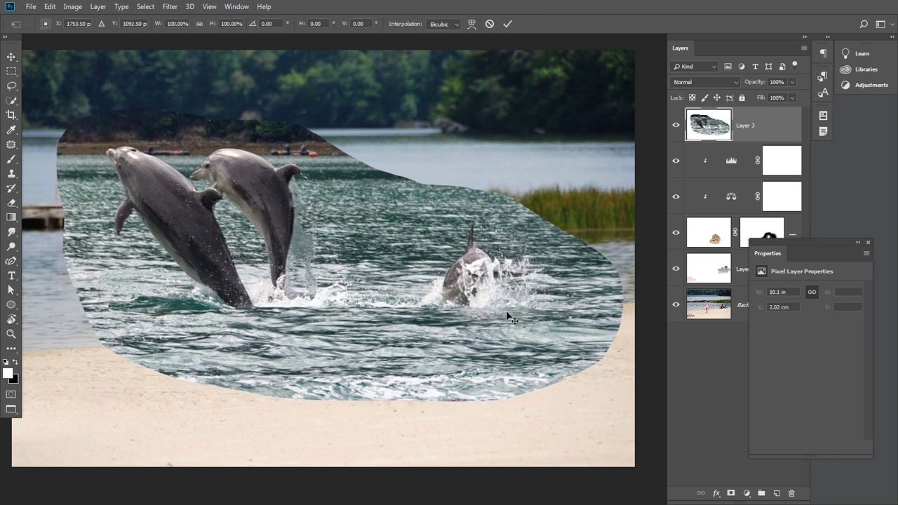
mouse_move(53, 110)
left_mouse_down()
mouse_move(77, 110)
mouse_move(280, 225)
mouse_move(370, 261)
mouse_move(369, 270)
left_mouse_up()
left_click_drag(506, 326, 418, 264)
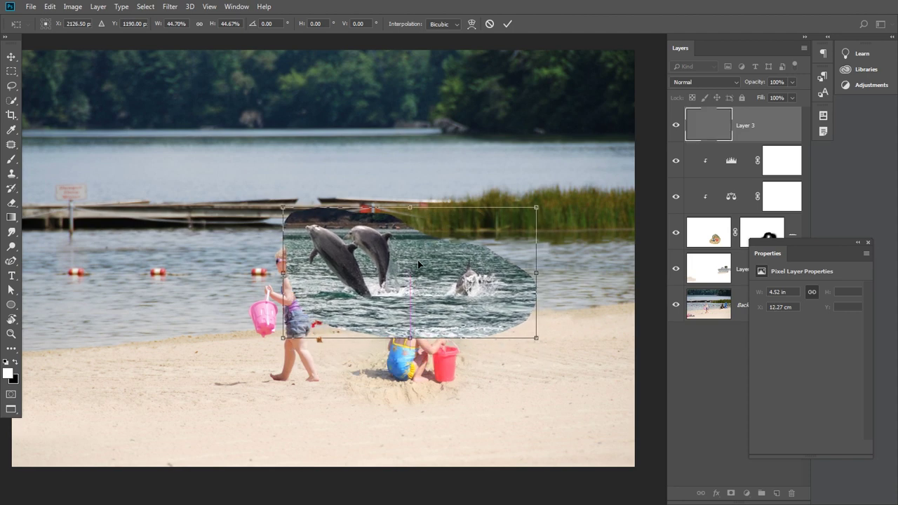
mouse_move(537, 339)
left_mouse_down()
mouse_move(475, 301)
mouse_move(485, 297)
mouse_move(529, 327)
left_mouse_up()
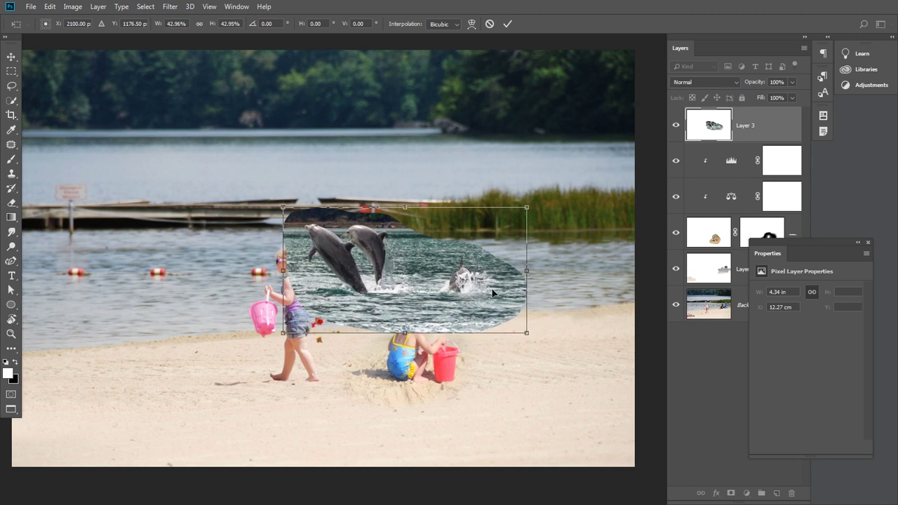
key("Return")
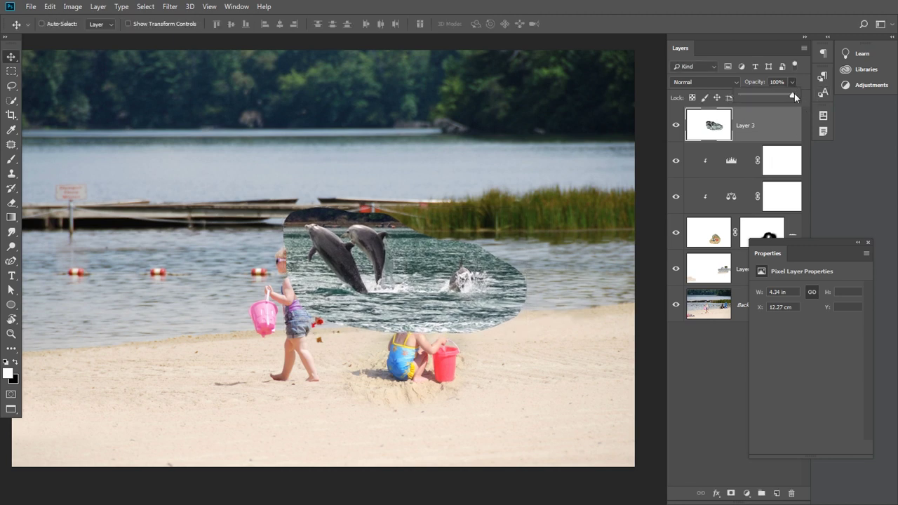
Step: Nudge the dolphin layer slightly up and right at reduced opacity, then restore 100% opacity
left_click_drag(767, 95, 773, 92)
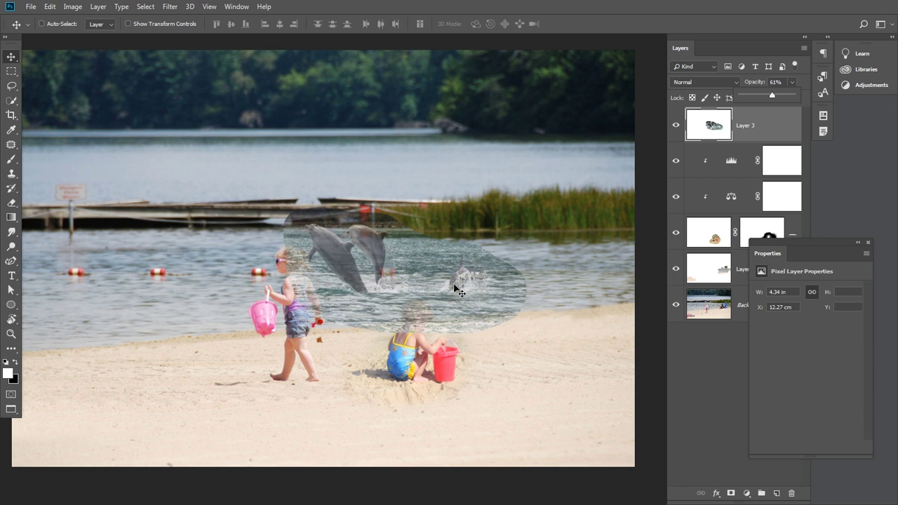
mouse_move(457, 282)
left_mouse_down()
mouse_move(468, 264)
mouse_move(461, 278)
left_mouse_up()
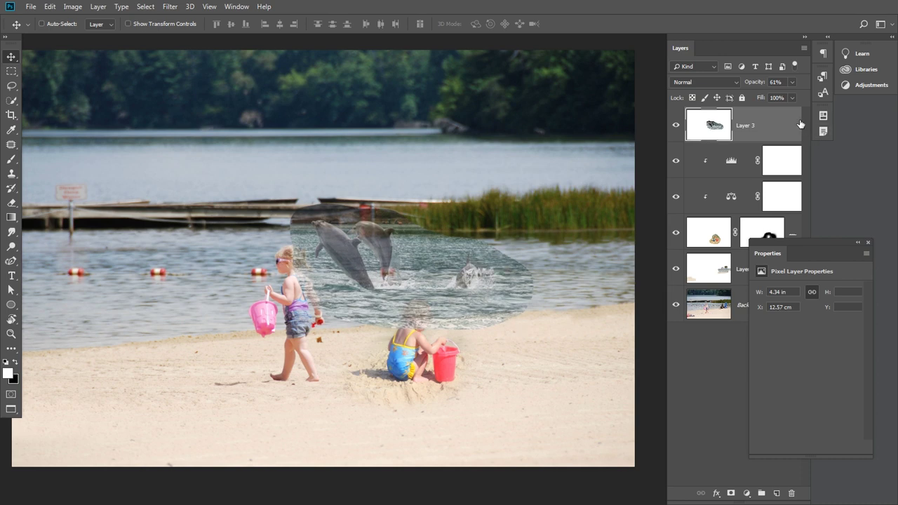
left_click(791, 83)
left_click_drag(786, 93, 862, 94)
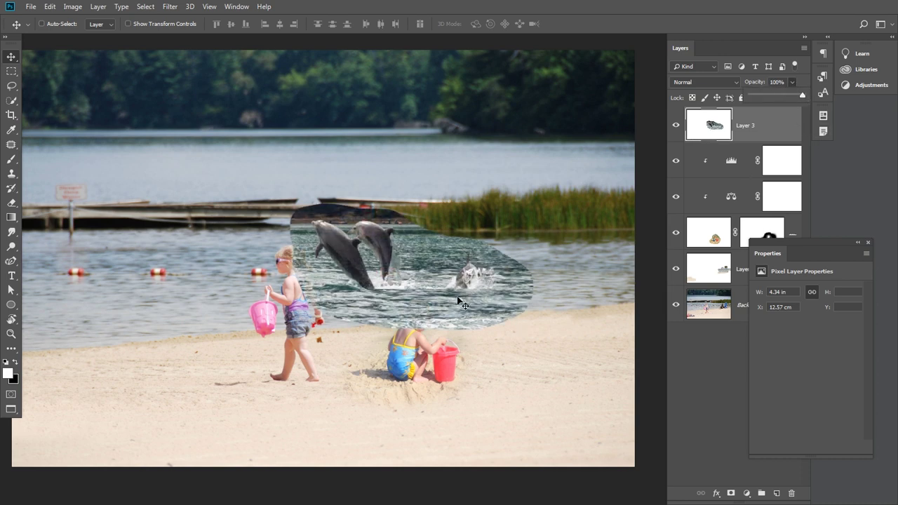
scroll(460, 302, "up", 2)
scroll(452, 284, "up", 2)
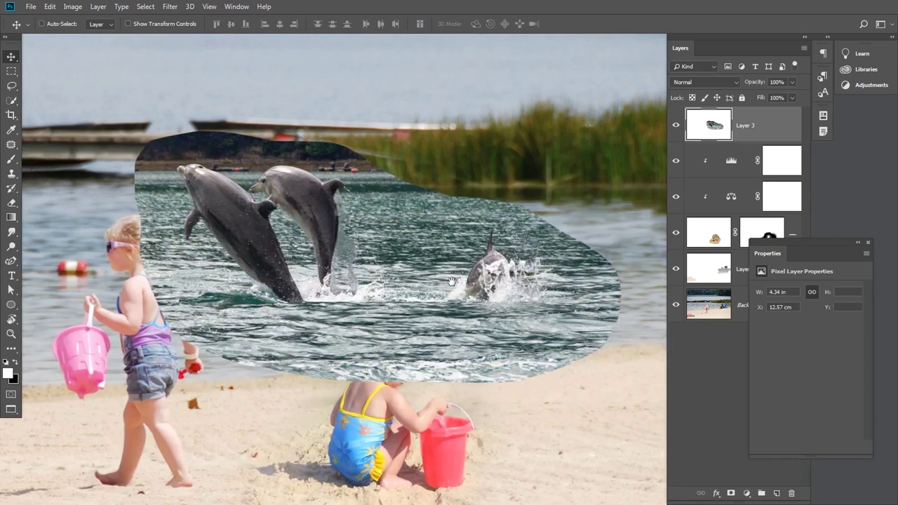
scroll(452, 280, "down", 1)
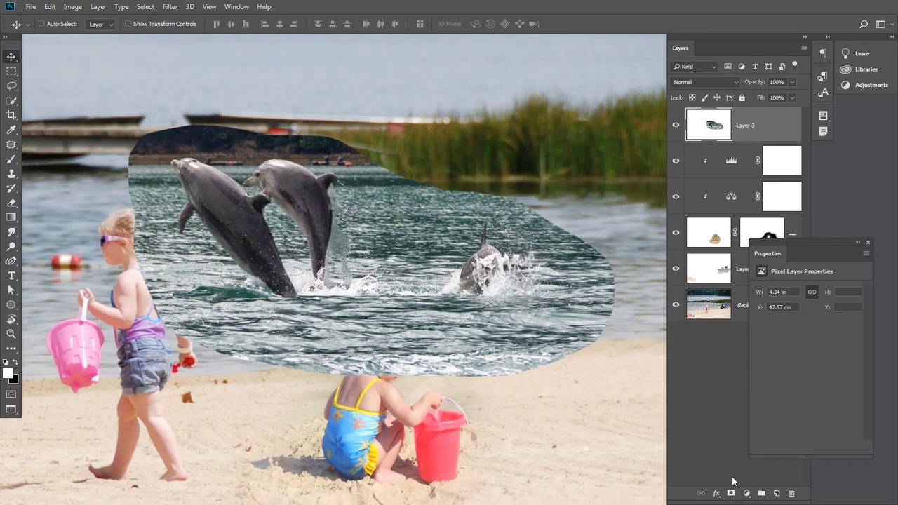
Step: Add a layer mask to the dolphin layer and reveal the sitting girl's head with a 400 brush
left_click(730, 494)
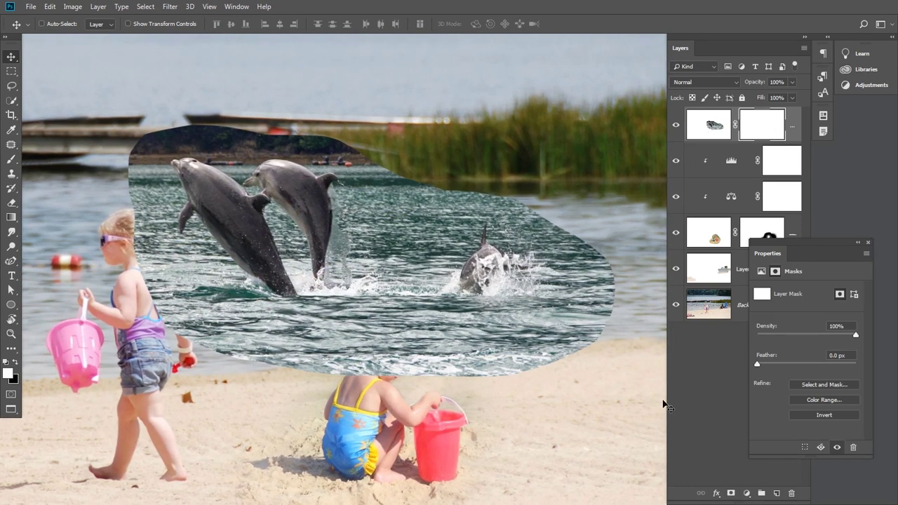
left_click(18, 163)
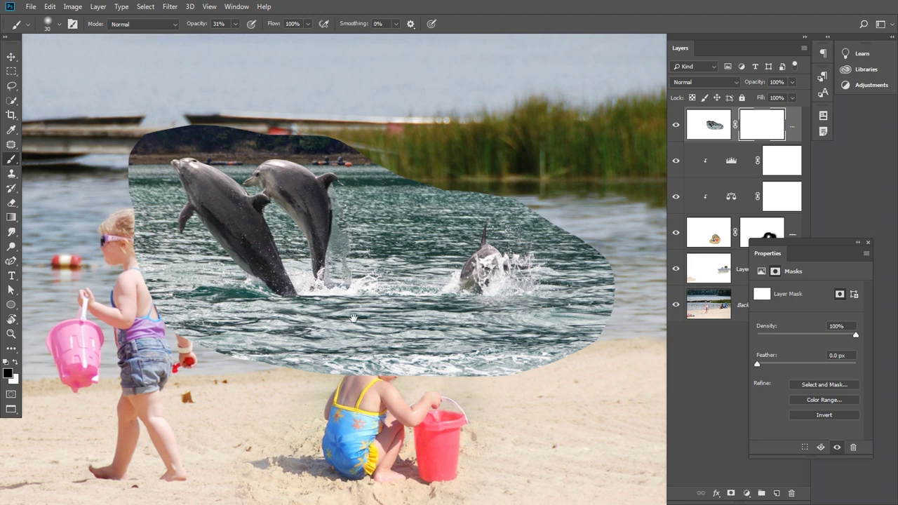
scroll(354, 318, "right", 1)
scroll(372, 324, "right", 1)
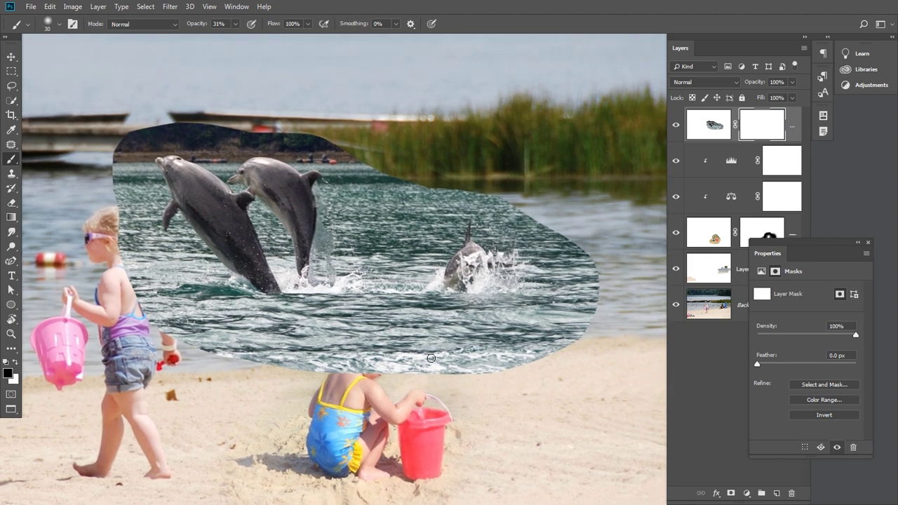
key("bracketright")
key("bracketright")
key("bracketright")
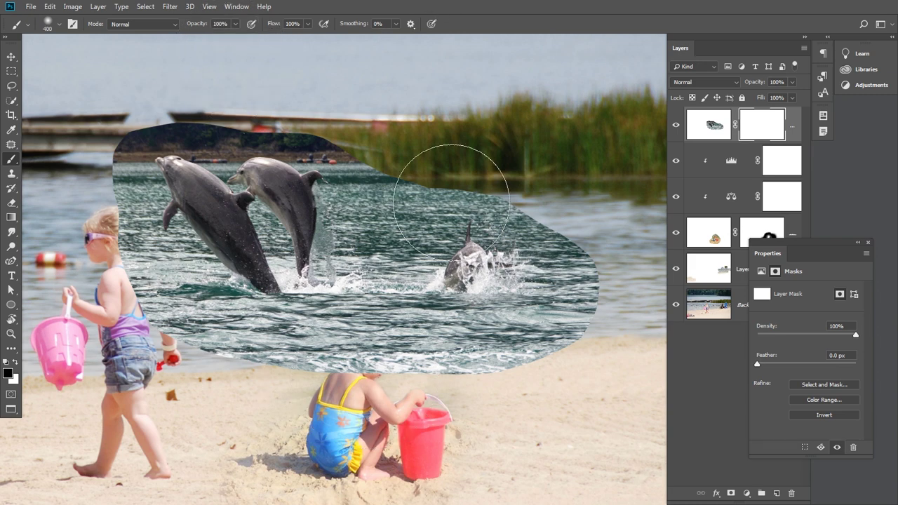
left_click_drag(290, 384, 379, 354)
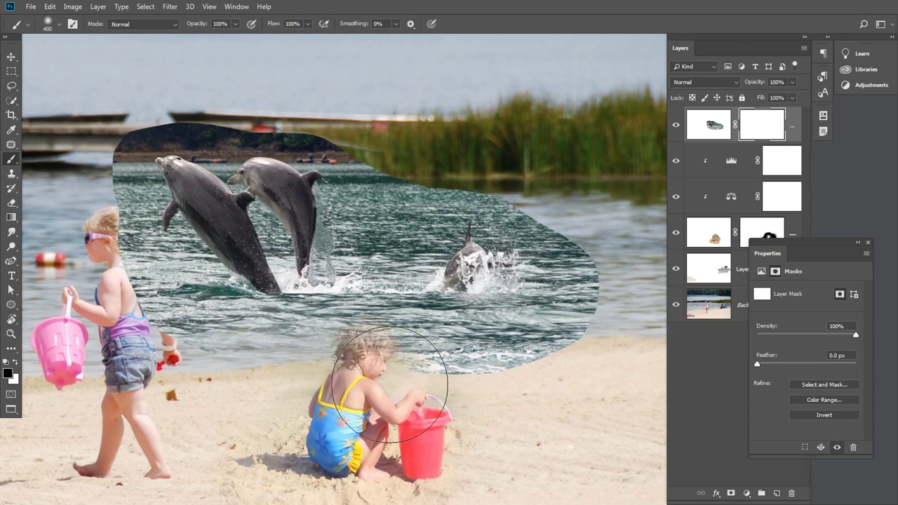
Step: Reveal more of her hair and fade the dolphin water's right edge into the lake
key("bracketleft")
key("bracketleft")
key("bracketleft")
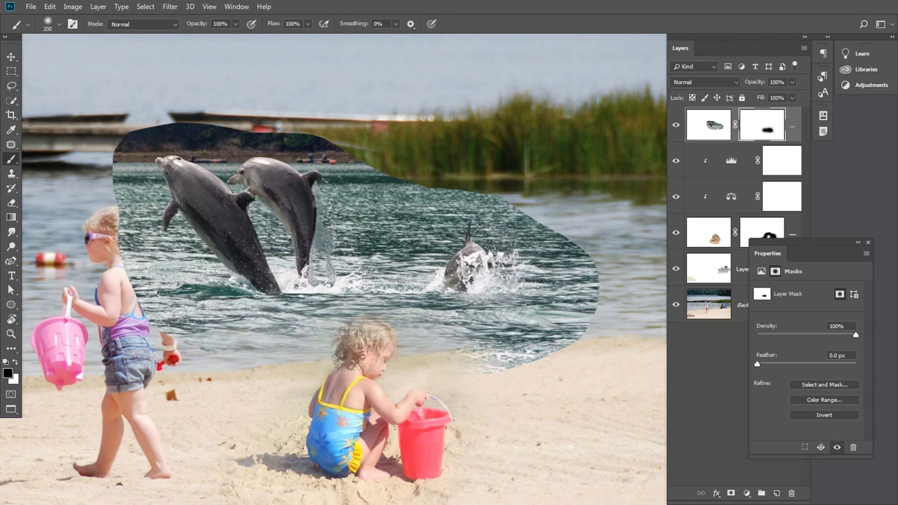
left_click_drag(349, 344, 387, 349)
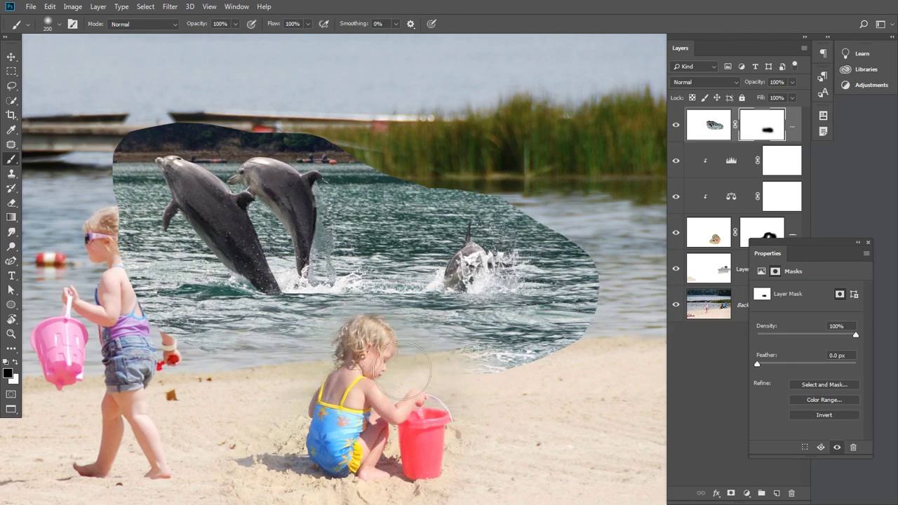
key("bracketright")
key("bracketright")
key("bracketright")
mouse_move(421, 376)
left_mouse_down()
mouse_move(597, 370)
mouse_move(581, 381)
left_mouse_up()
key("bracketleft")
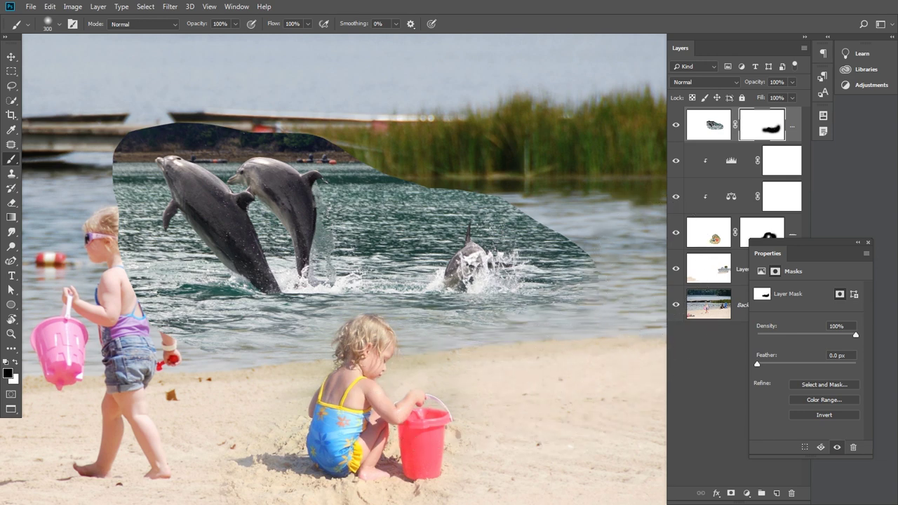
mouse_move(622, 281)
left_mouse_down()
mouse_move(583, 213)
mouse_move(239, 101)
mouse_move(85, 256)
mouse_move(118, 240)
mouse_move(97, 357)
left_mouse_up()
key("bracketleft")
Step: Reveal the standing girl's back and arm, and blend the water edges near the dolphin and dock
key("bracketright")
key("bracketright")
key("bracketright")
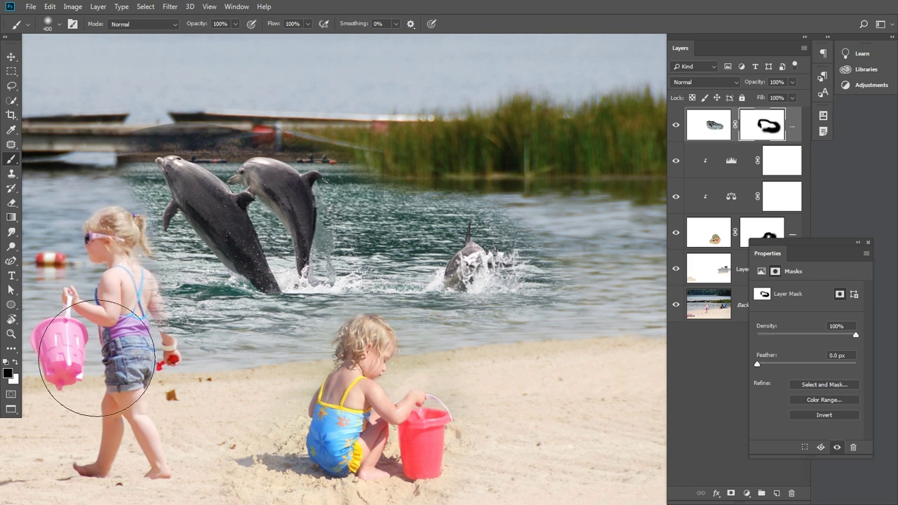
left_click_drag(113, 316, 158, 371)
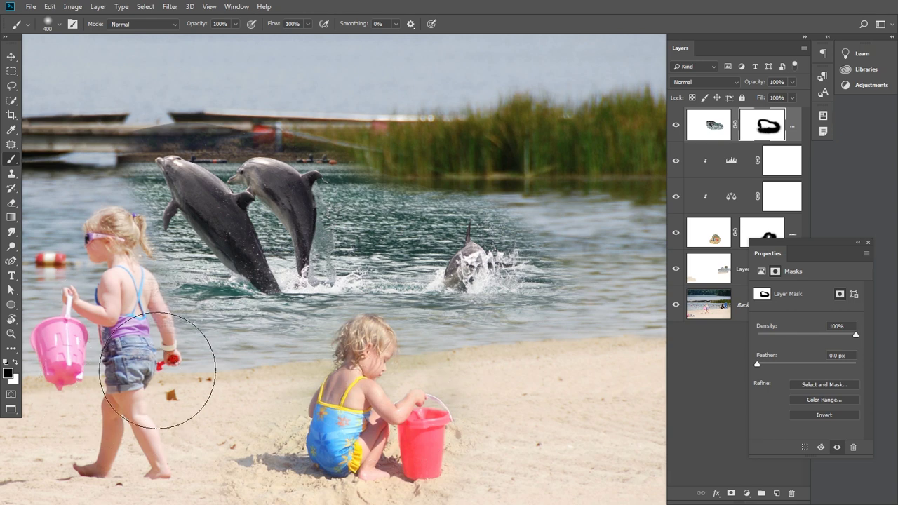
key("bracketleft")
key("bracketleft")
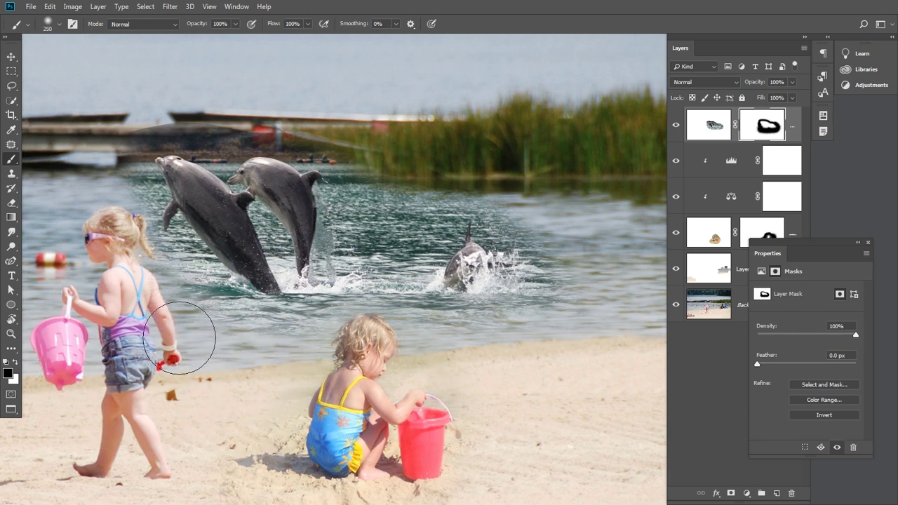
mouse_move(408, 347)
left_mouse_down()
mouse_move(486, 384)
mouse_move(478, 388)
left_mouse_up()
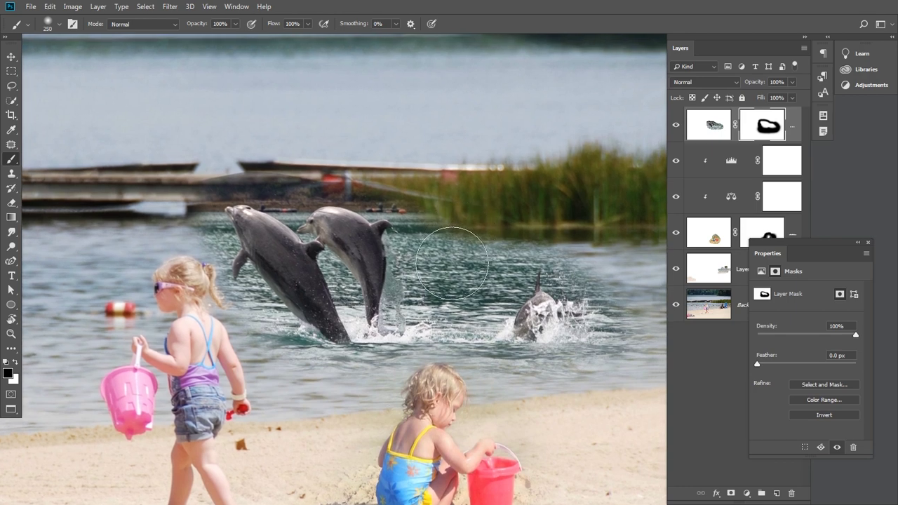
mouse_move(452, 264)
left_mouse_down()
mouse_move(490, 256)
mouse_move(545, 204)
mouse_move(616, 257)
mouse_move(577, 229)
mouse_move(473, 260)
mouse_move(485, 257)
mouse_move(424, 249)
left_mouse_up()
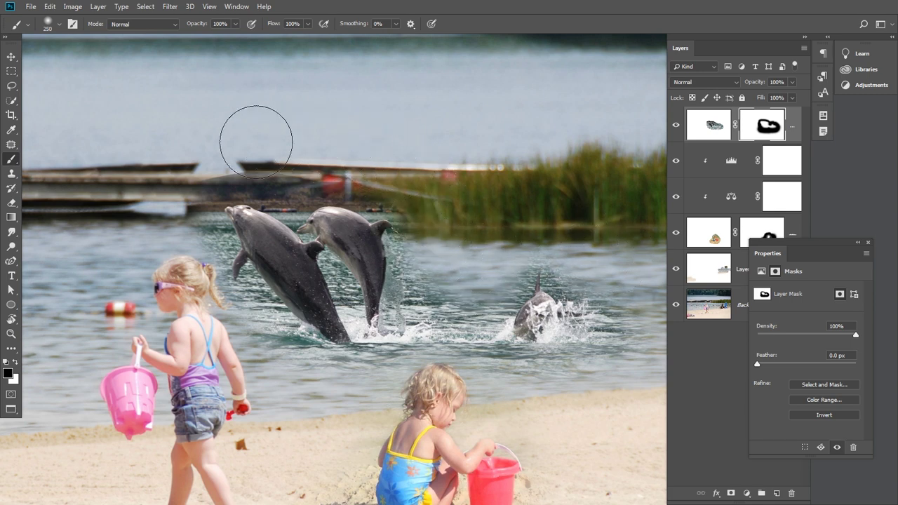
mouse_move(256, 141)
left_mouse_down()
mouse_move(321, 136)
mouse_move(180, 140)
mouse_move(325, 130)
mouse_move(292, 158)
mouse_move(363, 140)
mouse_move(431, 176)
mouse_move(461, 170)
mouse_move(171, 173)
mouse_move(223, 147)
left_mouse_up()
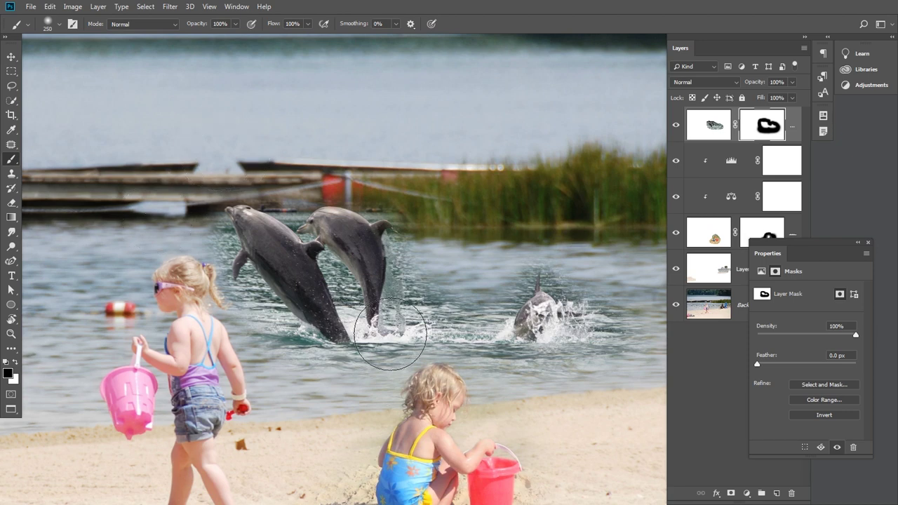
Step: Set brush opacity to 26% and softly blend the water beside the dolphin's head
scroll(306, 257, "up", 1)
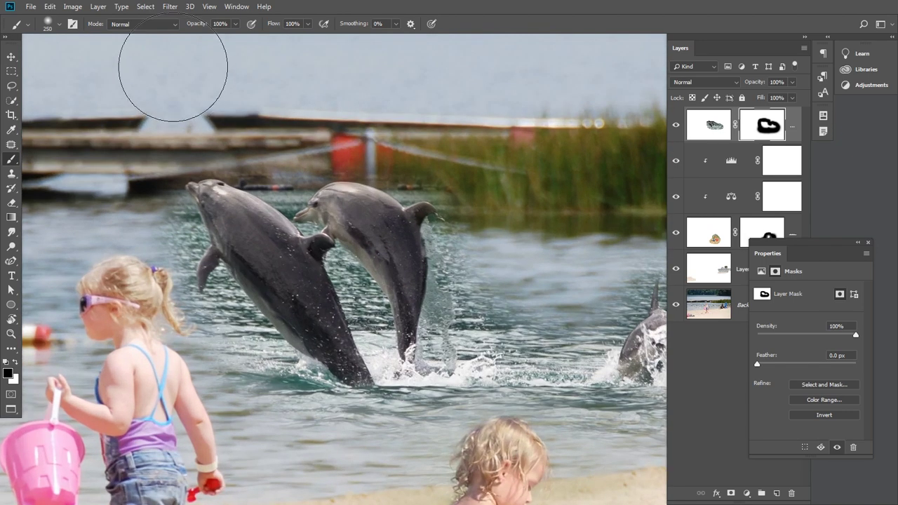
left_click(235, 24)
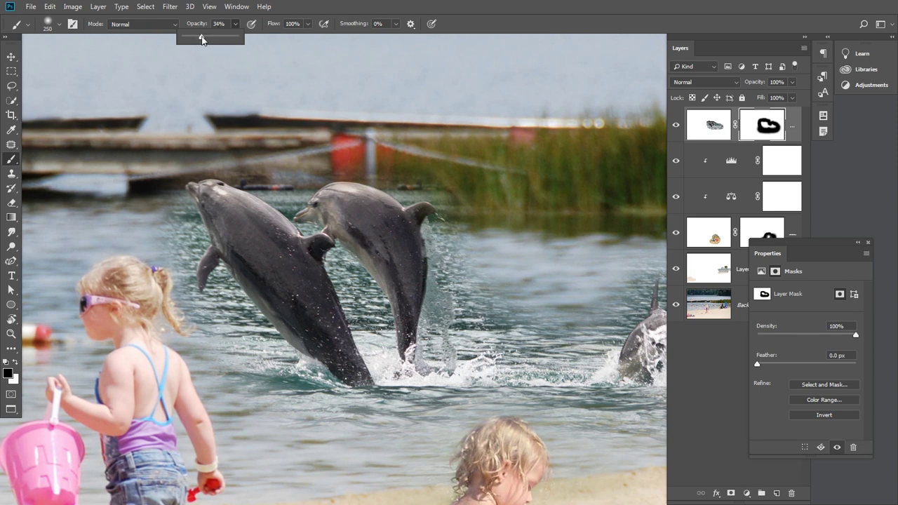
left_click(139, 204)
key("bracketleft")
key("bracketleft")
key("bracketleft")
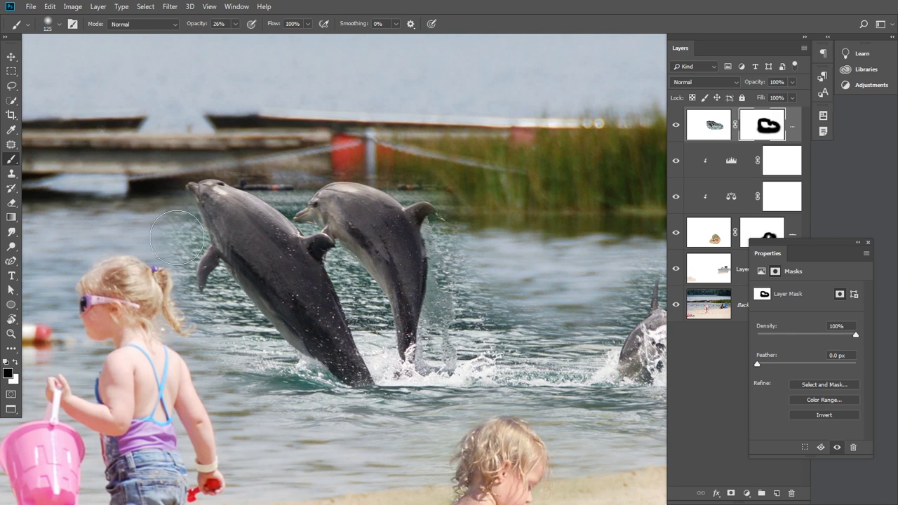
left_click_drag(182, 228, 190, 231)
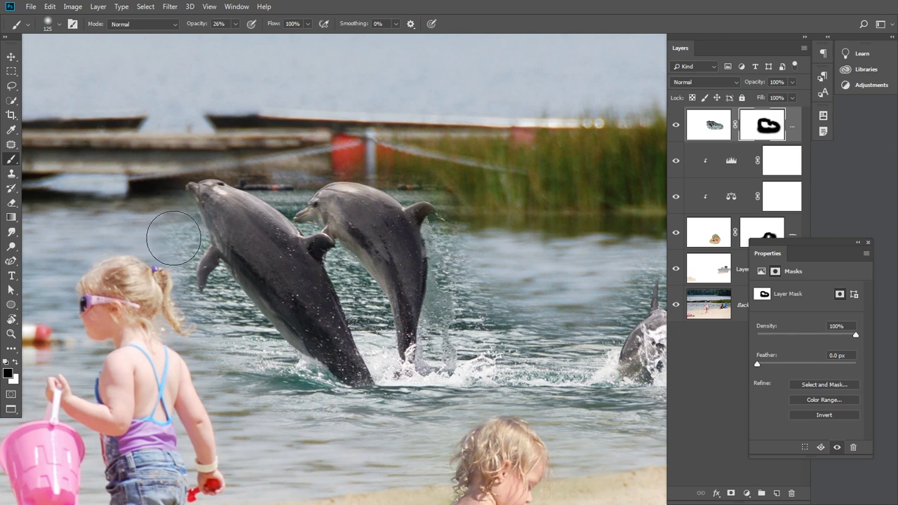
key("bracketleft")
key("bracketleft")
left_click_drag(184, 231, 187, 238)
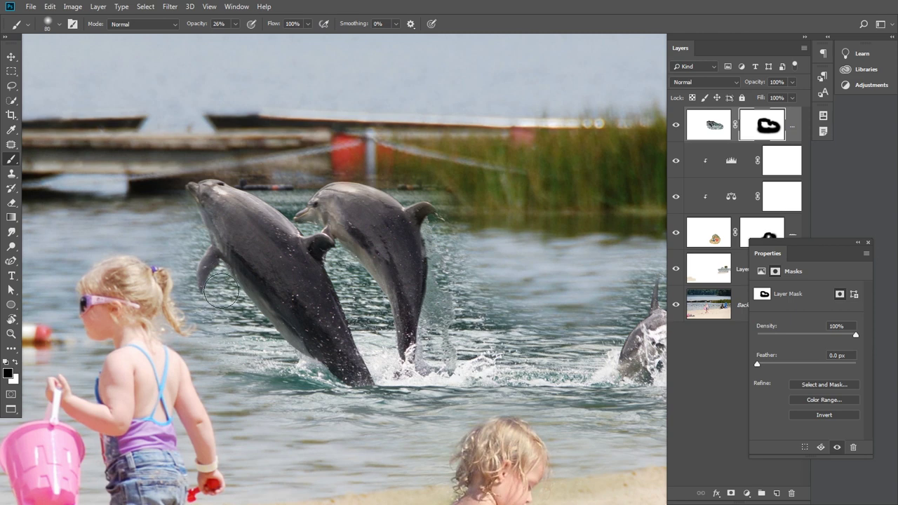
Step: Centre the view on the two leaping dolphins and zoom in on them
left_click_drag(328, 326, 426, 309)
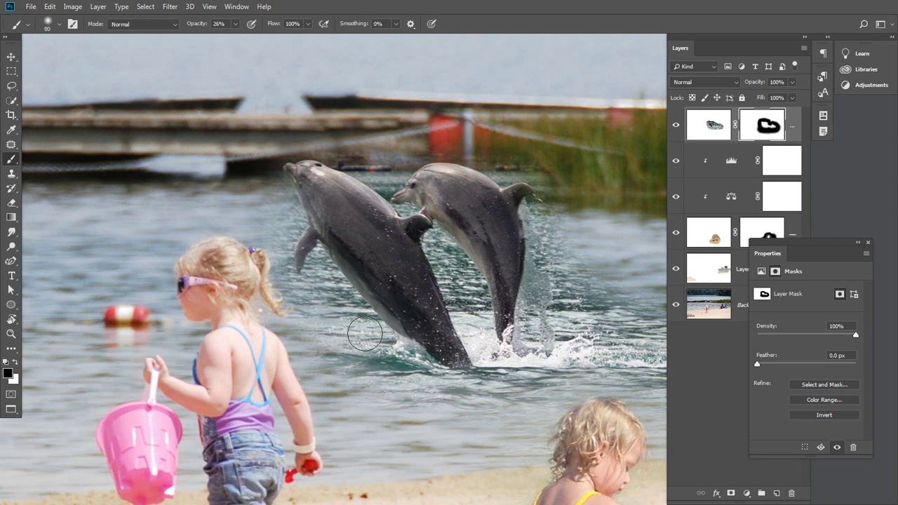
key("bracketright")
key("bracketright")
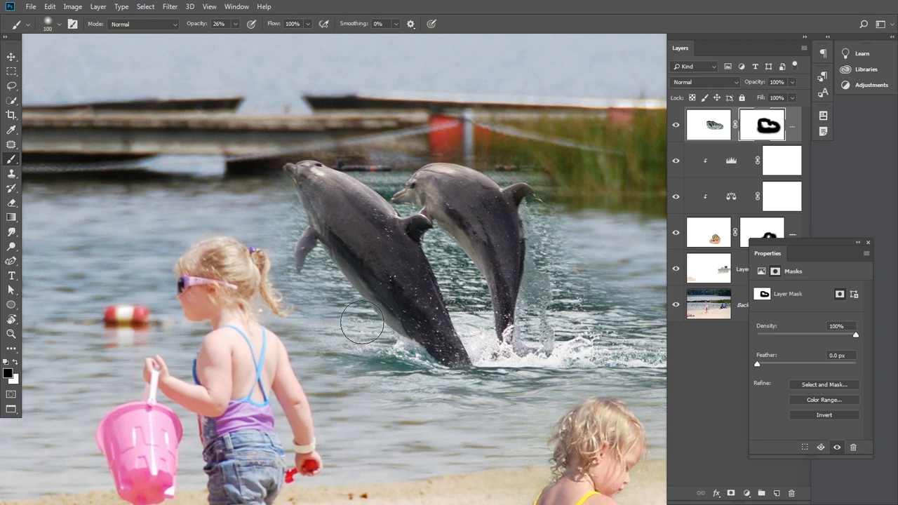
left_click(353, 246)
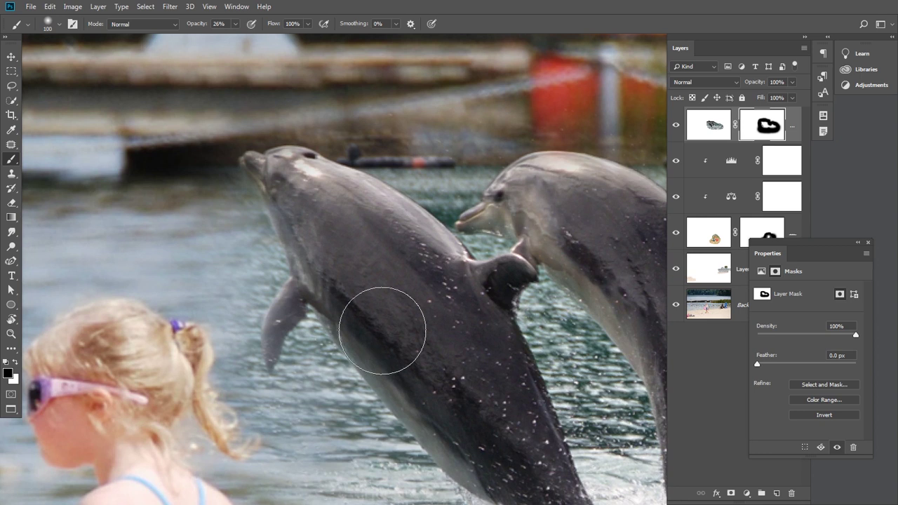
Step: Set brush opacity to 73% and paint the mask over the water near the dolphins
key("p")
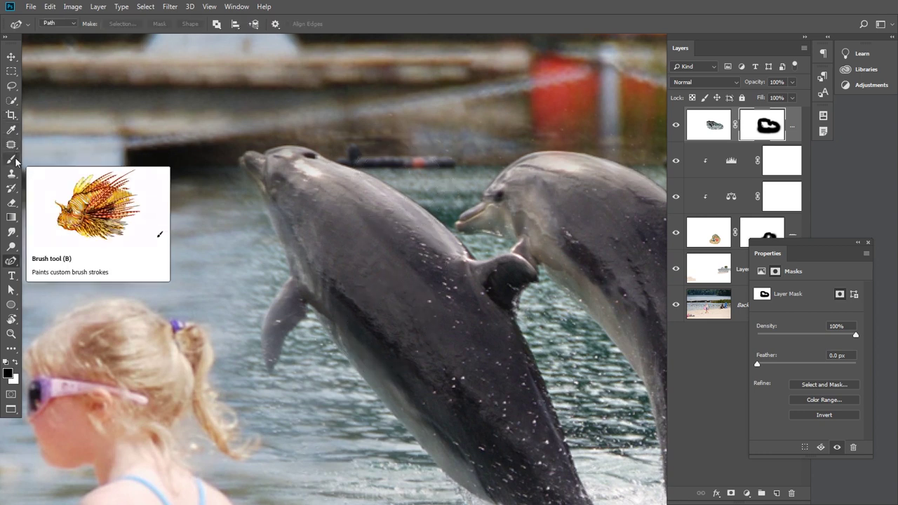
left_click(11, 159)
key("bracketleft")
key("bracketleft")
key("bracketleft")
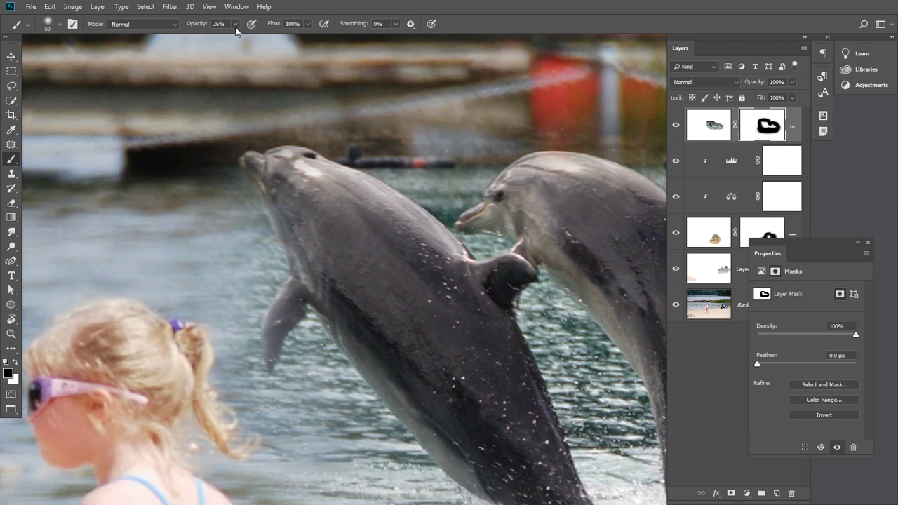
left_click_drag(237, 36, 260, 37)
left_click_drag(471, 166, 491, 143)
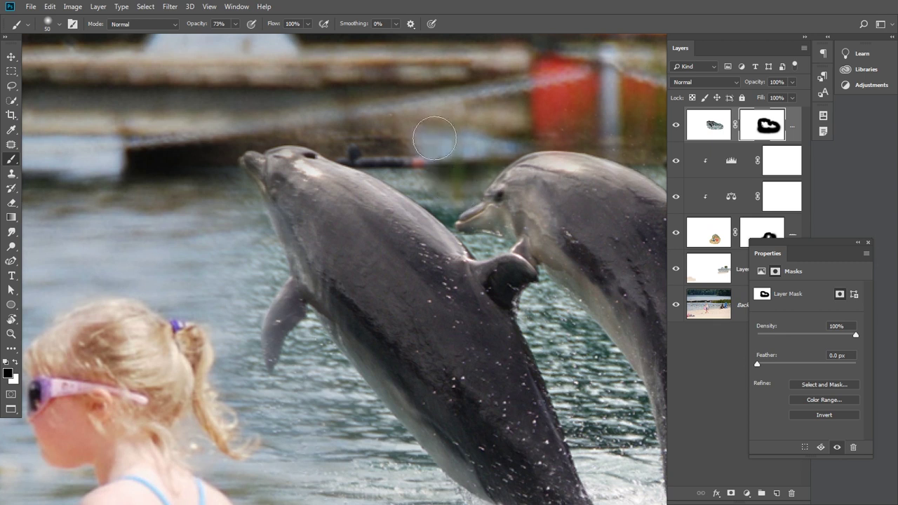
Step: Hide the reeds and pipe tip above the dolphin and blend its upper back edge
key("bracketleft")
key("bracketleft")
key("bracketleft")
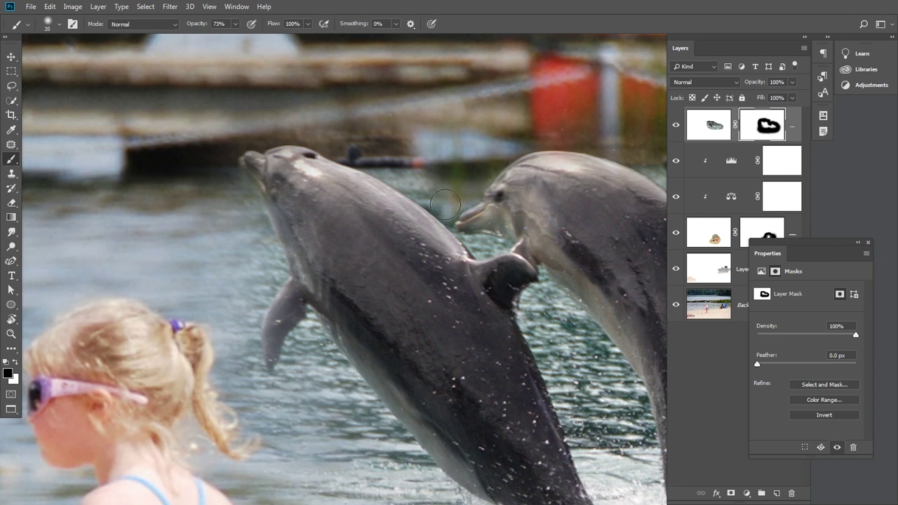
mouse_move(446, 204)
left_mouse_down()
mouse_move(372, 147)
mouse_move(403, 140)
mouse_move(443, 196)
left_mouse_up()
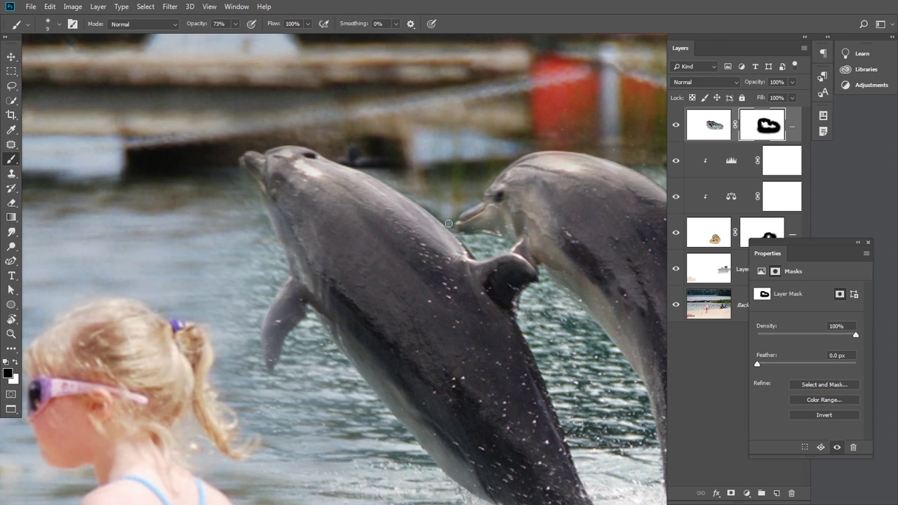
left_click(440, 213)
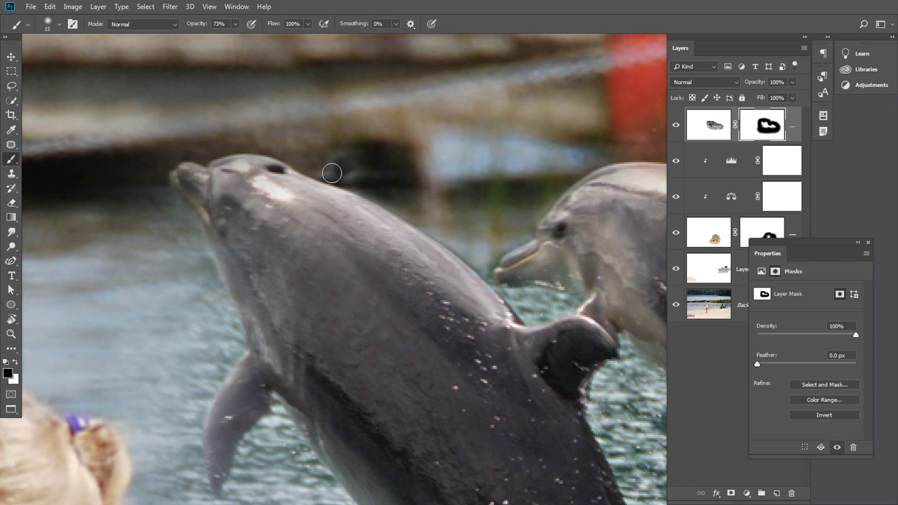
left_click_drag(392, 198, 307, 164)
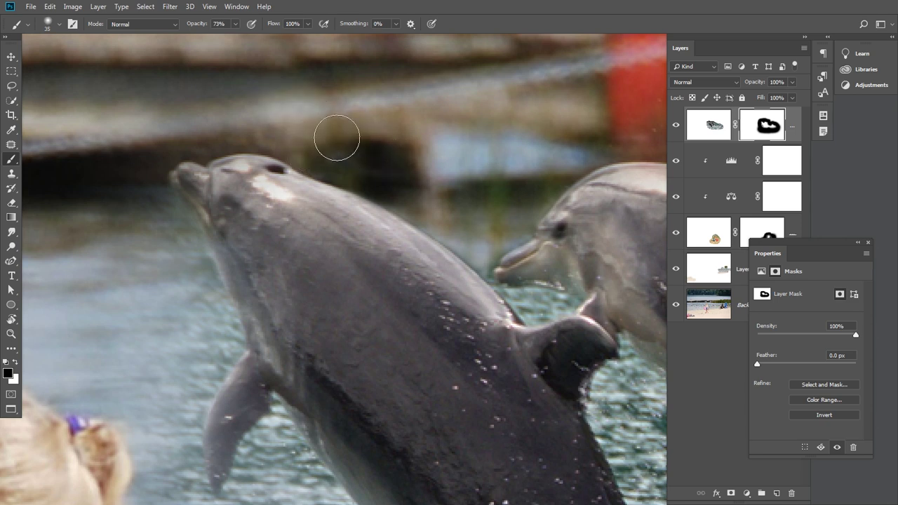
Step: Mask out the bright halo around the front dolphin's nose
key("bracketright")
key("bracketright")
key("bracketright")
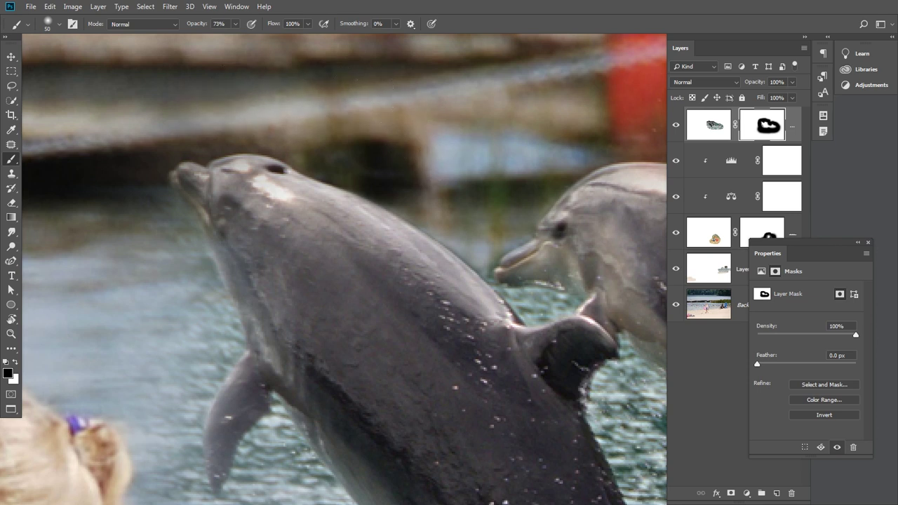
key("bracketleft")
key("bracketleft")
key("bracketleft")
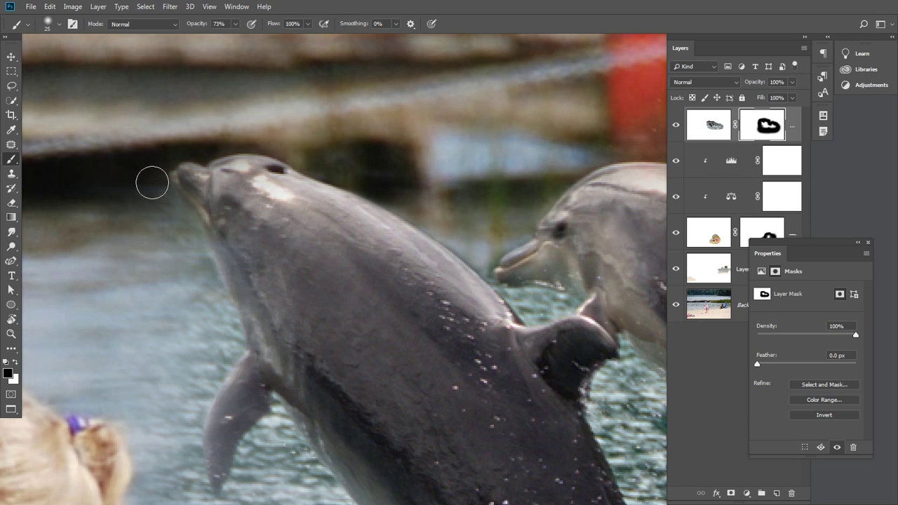
left_click_drag(150, 182, 155, 223)
key("bracketright")
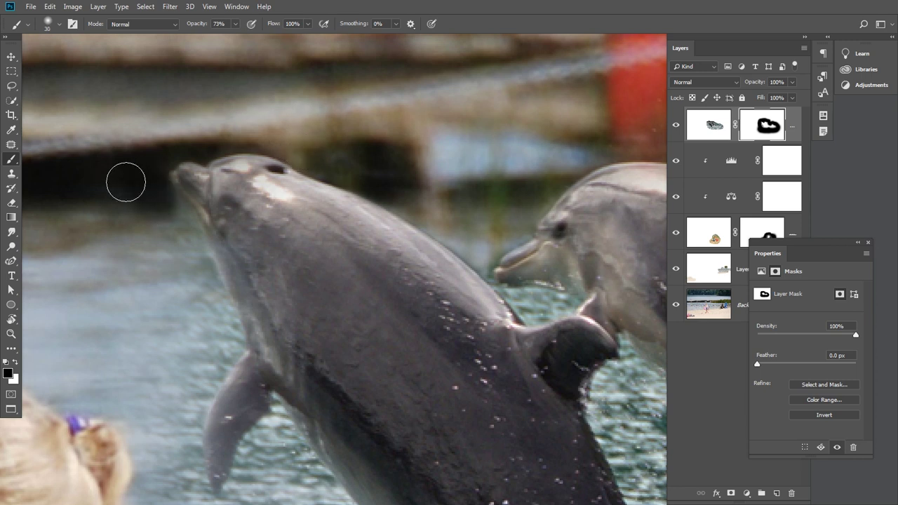
key("bracketright")
key("bracketright")
key("bracketright")
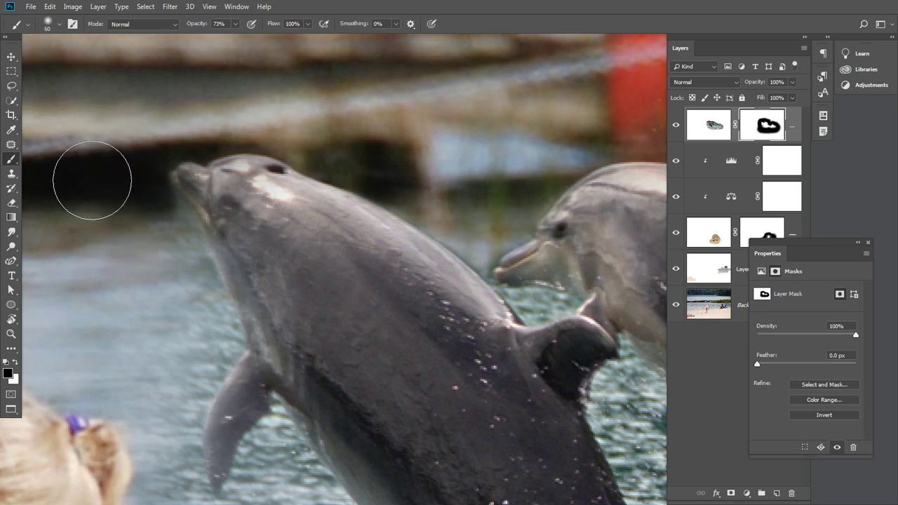
key("bracketright")
key("bracketright")
key("bracketleft")
key("bracketleft")
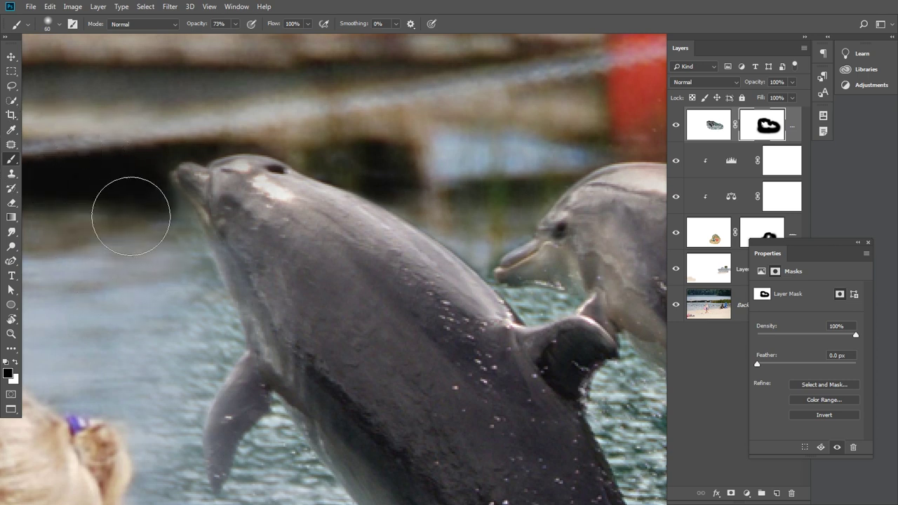
key("bracketleft")
key("bracketleft")
key("bracketleft")
key("bracketleft")
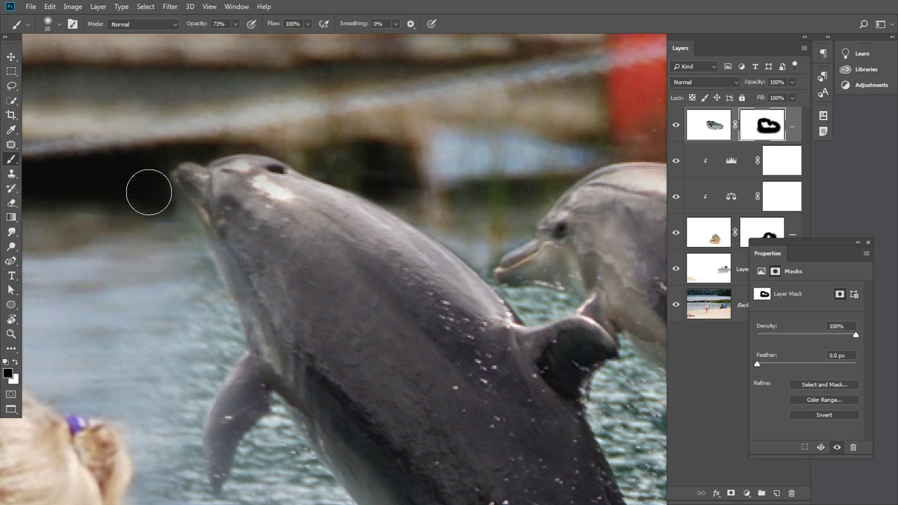
key("bracketleft")
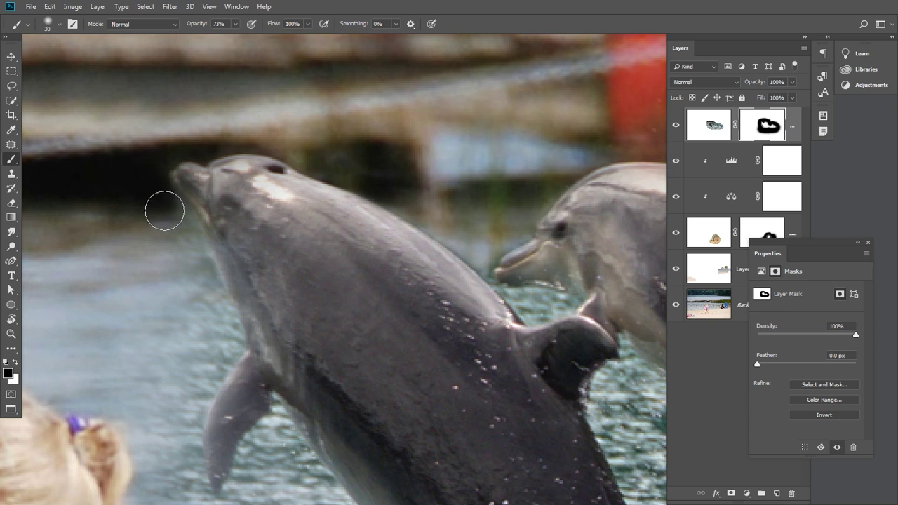
key("bracketleft")
key("bracketleft")
key("bracketleft")
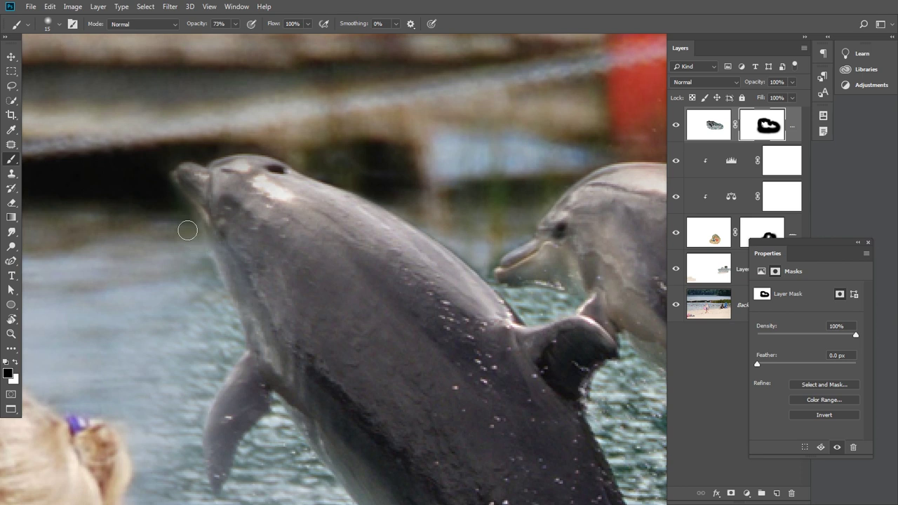
key("bracketright")
key("bracketright")
key("bracketright")
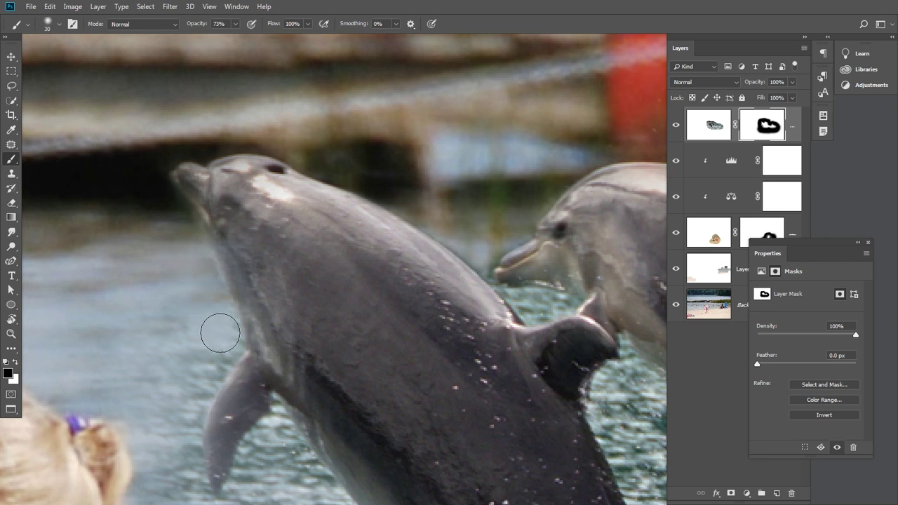
Step: Blend the front dolphin's left edge into the lake water
left_click_drag(158, 298, 246, 171)
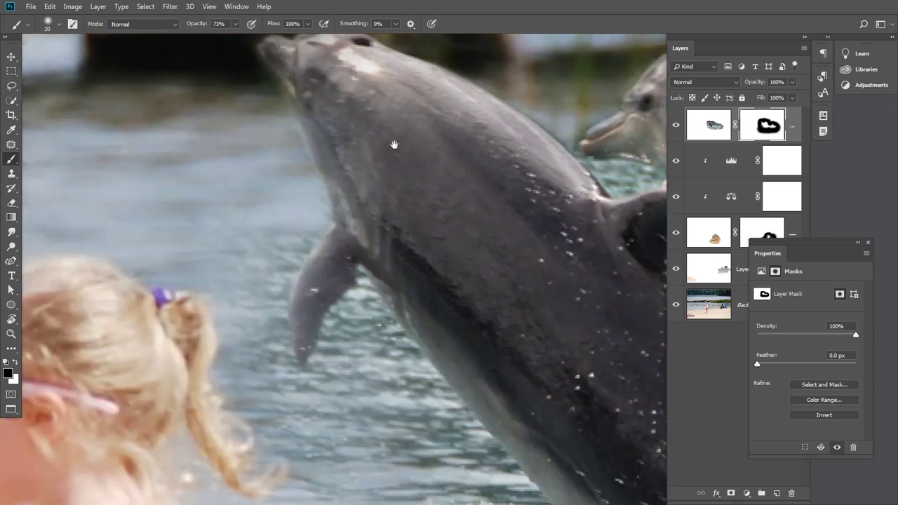
key("bracketleft")
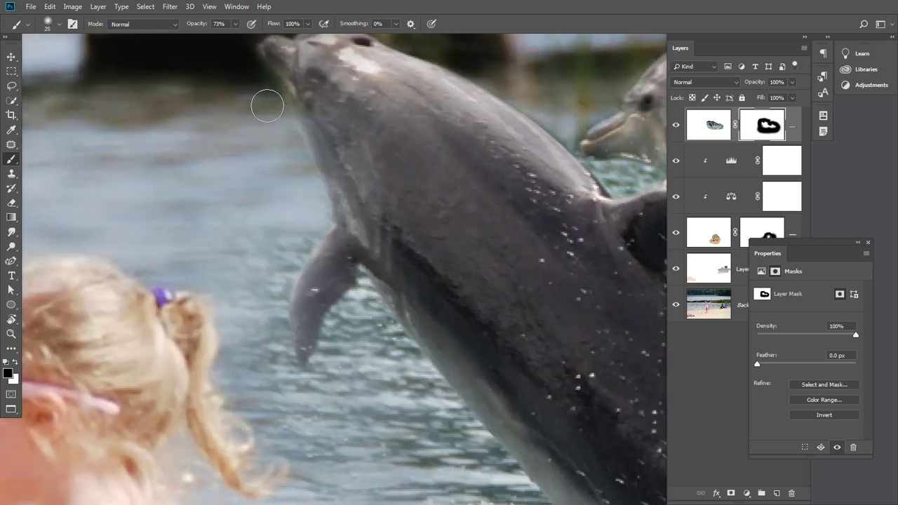
left_click_drag(270, 104, 291, 154)
key("bracketright")
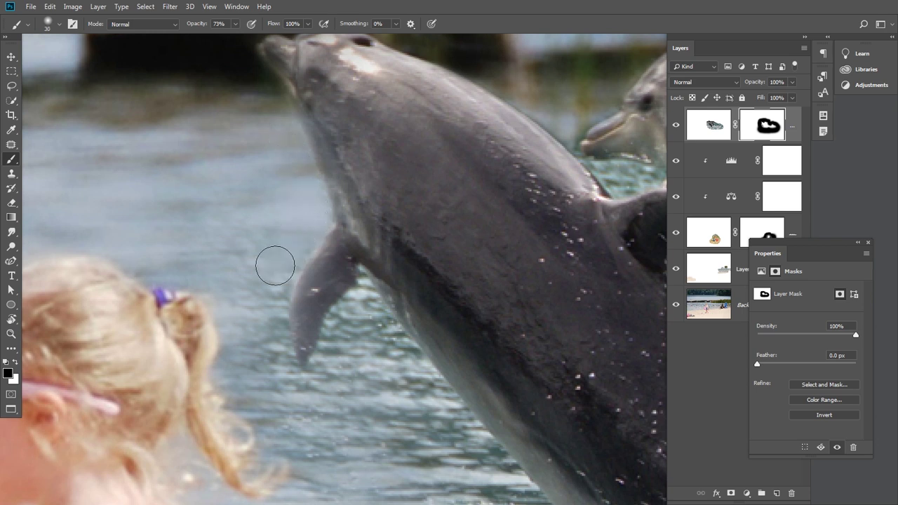
key("bracketright")
key("bracketright")
key("bracketright")
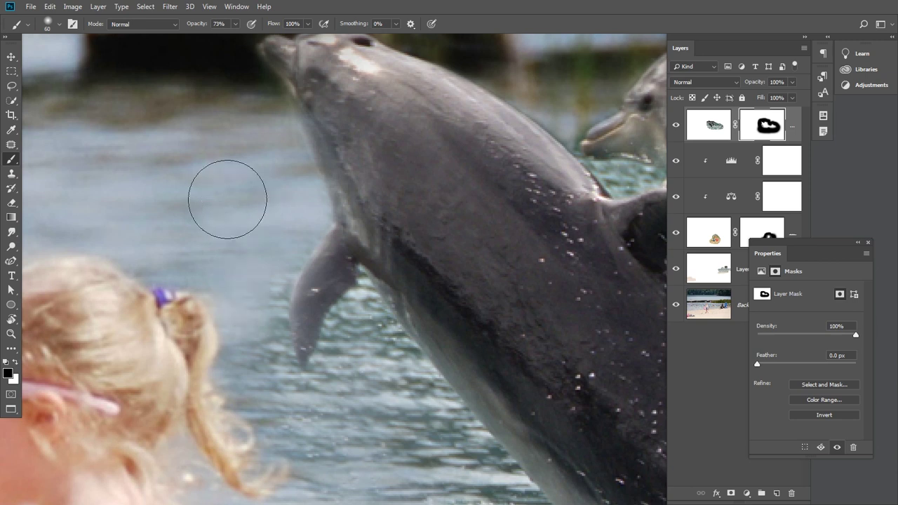
key("bracketleft")
key("bracketleft")
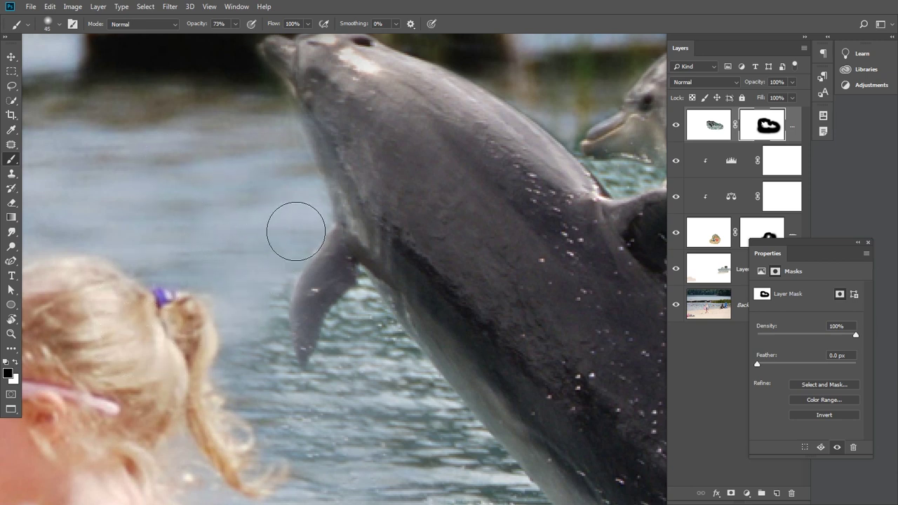
key("bracketleft")
key("bracketleft")
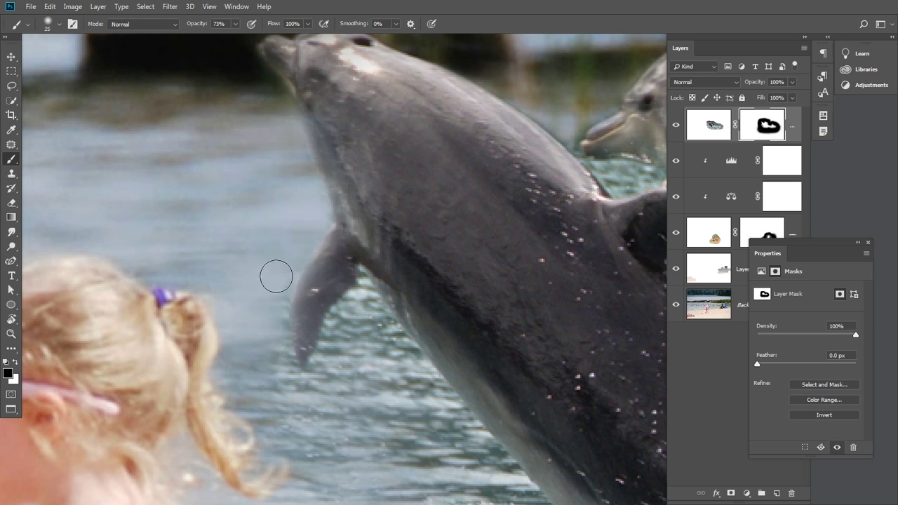
key("bracketleft")
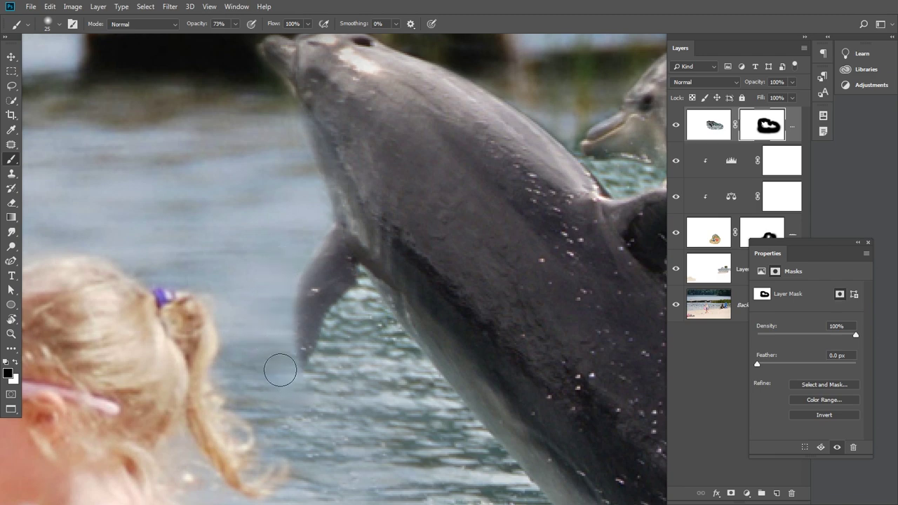
key("bracketright")
key("bracketright")
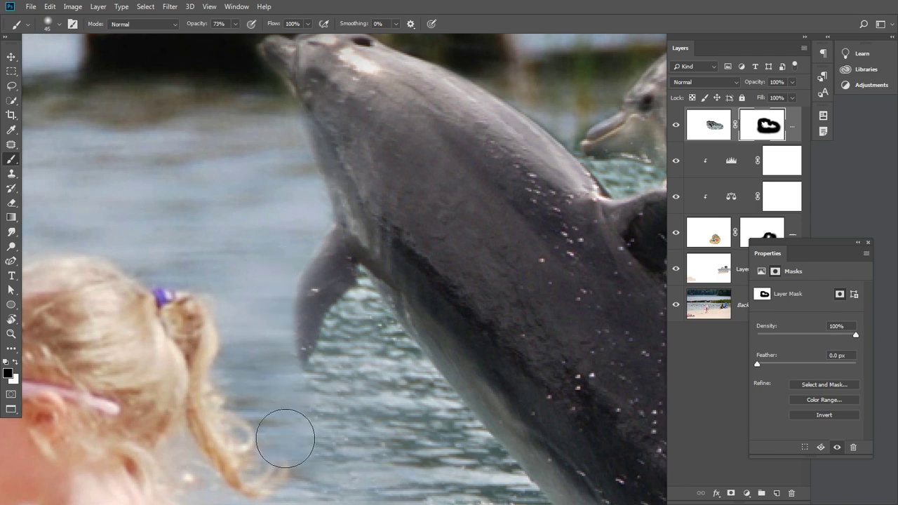
Step: Soften the mask beneath the dolphin's fin and belly using 25–60 px brushes
mouse_move(474, 373)
left_mouse_down()
mouse_move(430, 112)
mouse_move(437, 256)
left_mouse_up()
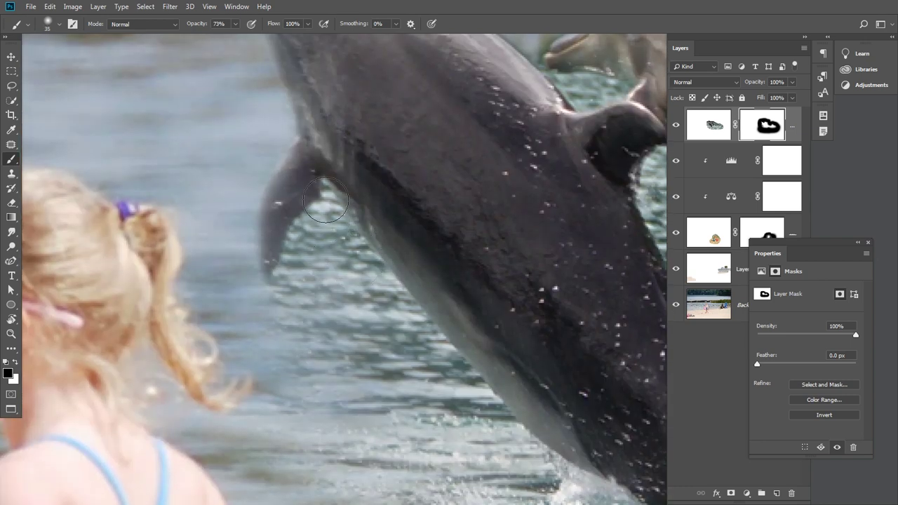
key("bracketleft")
key("bracketleft")
key("bracketleft")
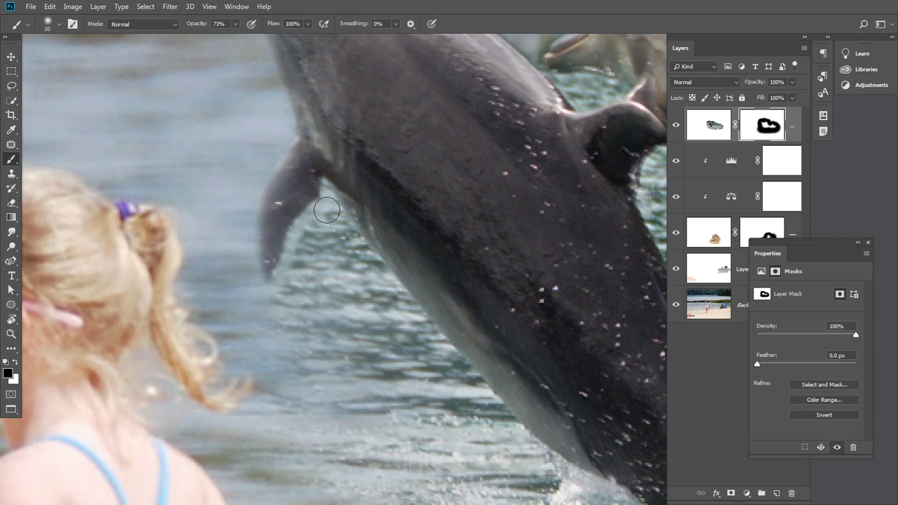
key("bracketright")
key("bracketright")
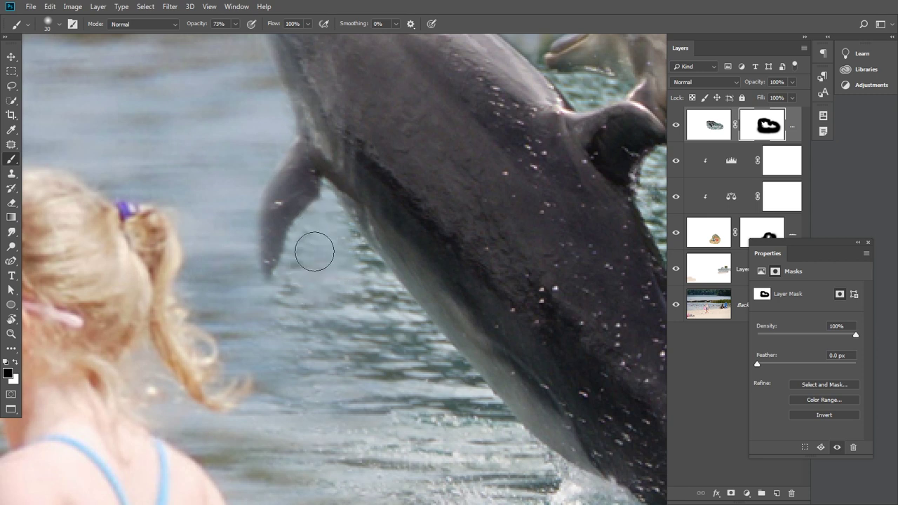
key("bracketleft")
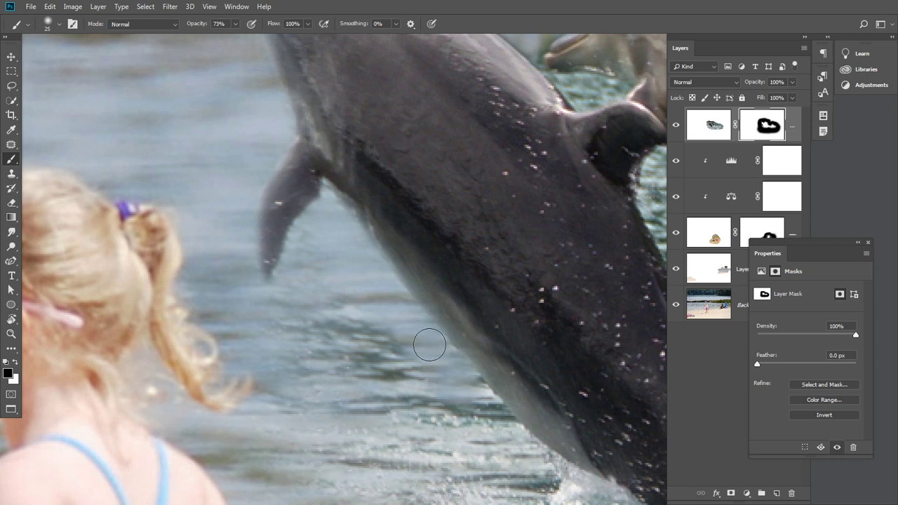
key("bracketright")
key("bracketright")
key("bracketright")
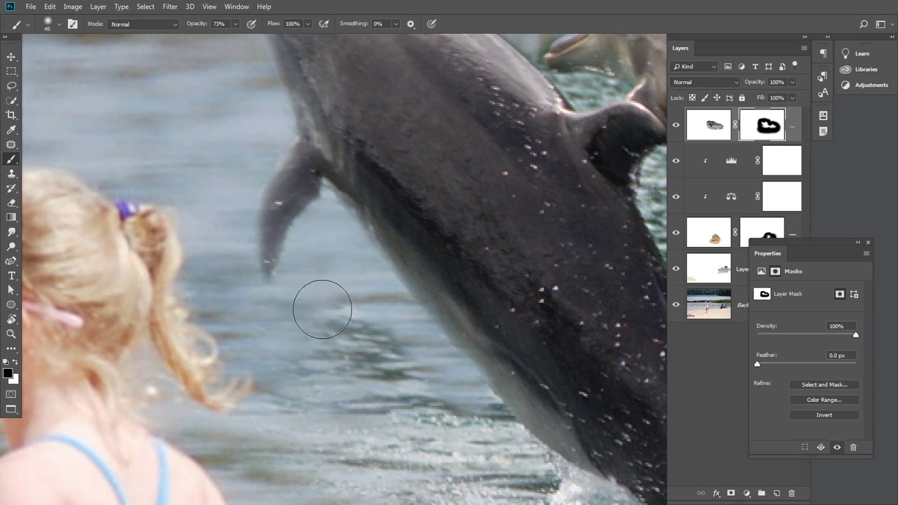
key("bracketright")
key("bracketright")
key("bracketleft")
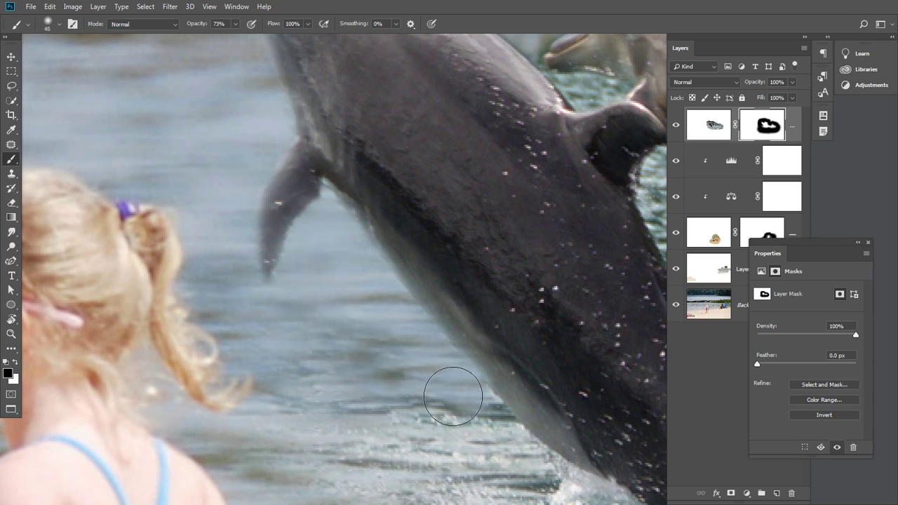
key("bracketright")
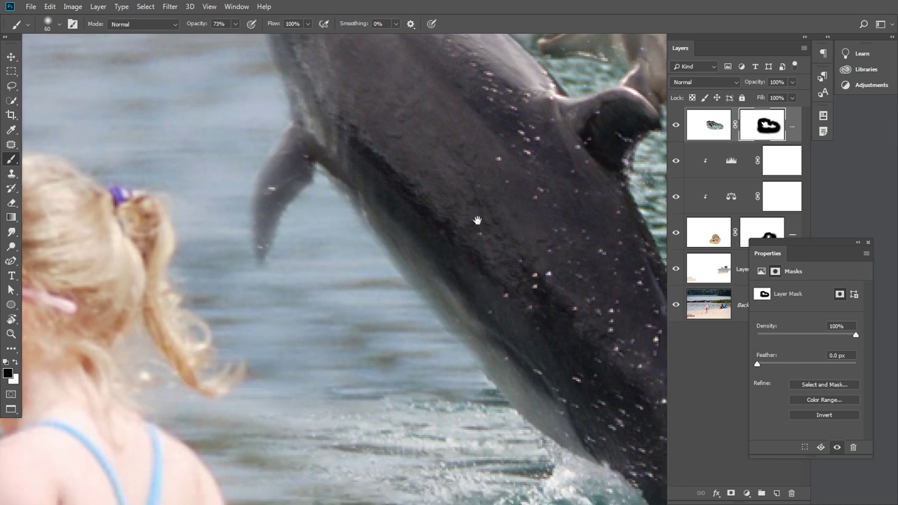
scroll(435, 267, "down", 3)
key("bracketleft")
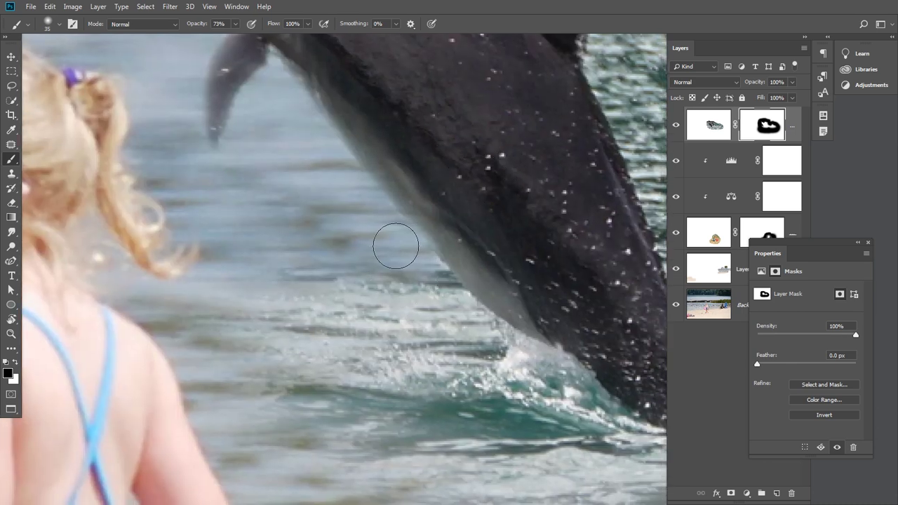
Step: At 37% brush opacity, blend the dolphin's lower belly into the splash with 9–30 px brushes
left_click(236, 24)
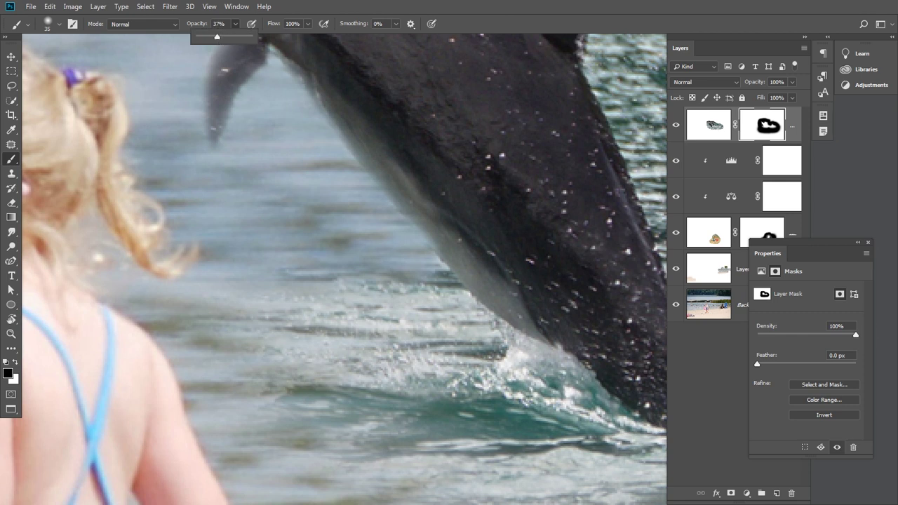
left_click(424, 276)
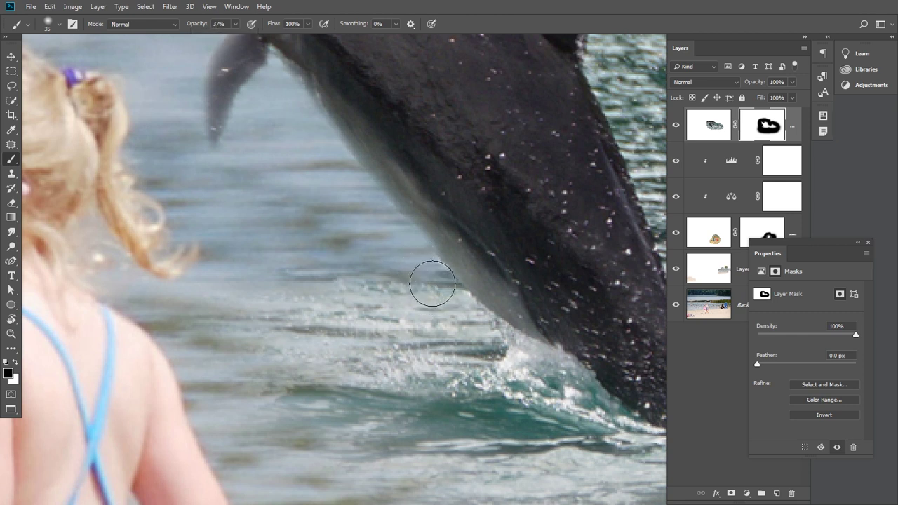
key("bracketleft")
key("bracketleft")
key("bracketleft")
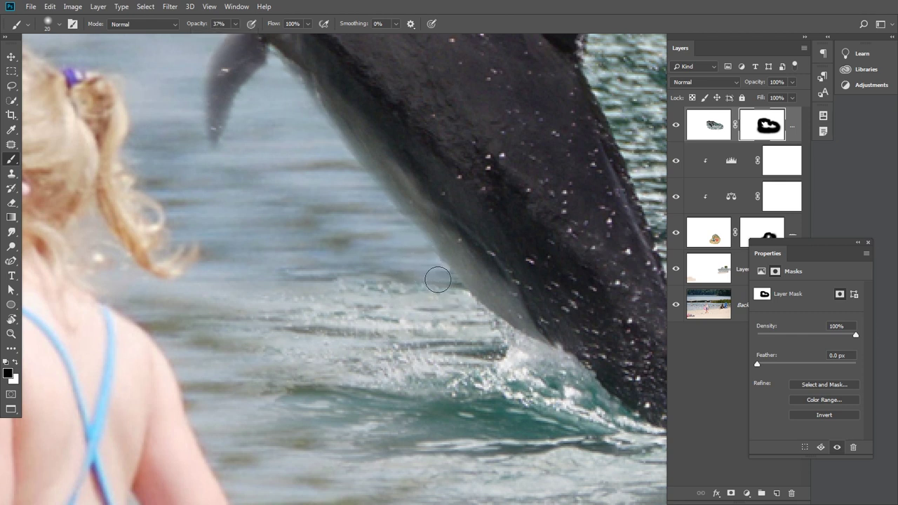
key("bracketleft")
key("bracketleft")
key("bracketleft")
key("bracketright")
key("bracketright")
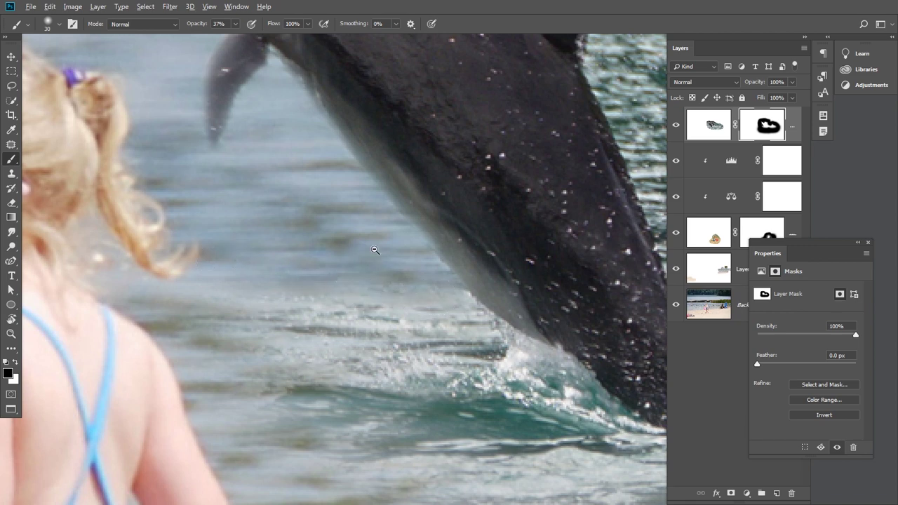
scroll(373, 246, "down", 2)
scroll(382, 244, "down", 2)
scroll(396, 243, "down", 2)
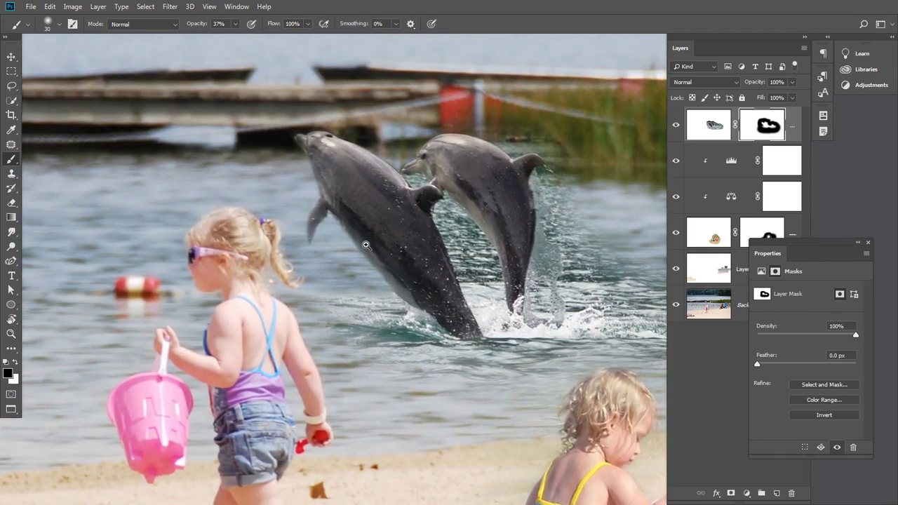
scroll(365, 244, "up", 2)
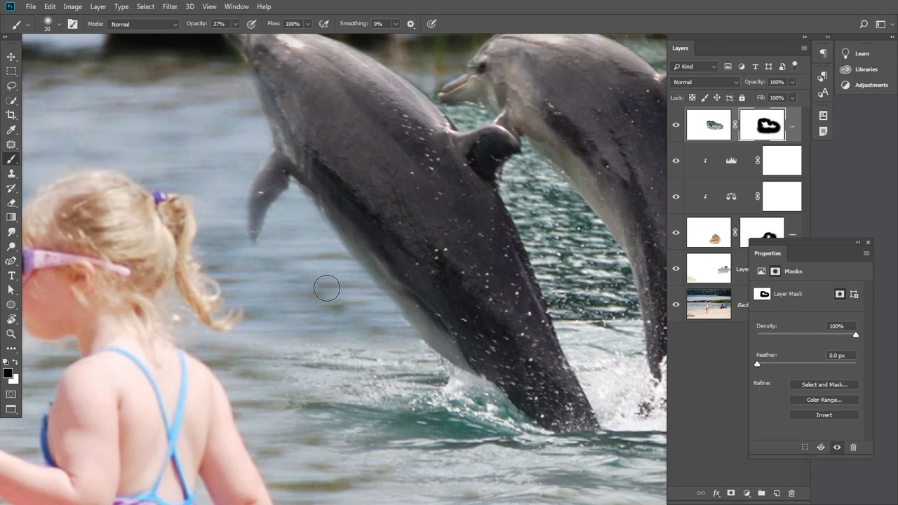
scroll(364, 288, "up", 1)
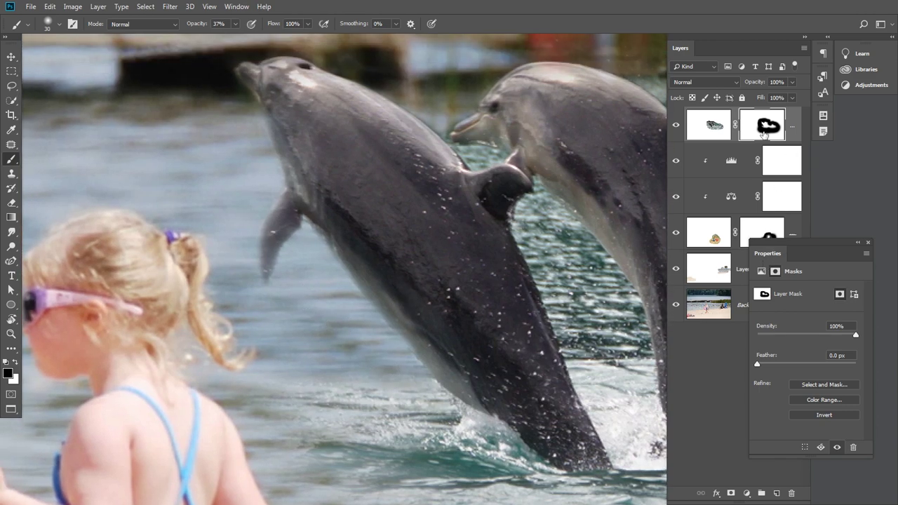
right_click(763, 133)
left_click(785, 137)
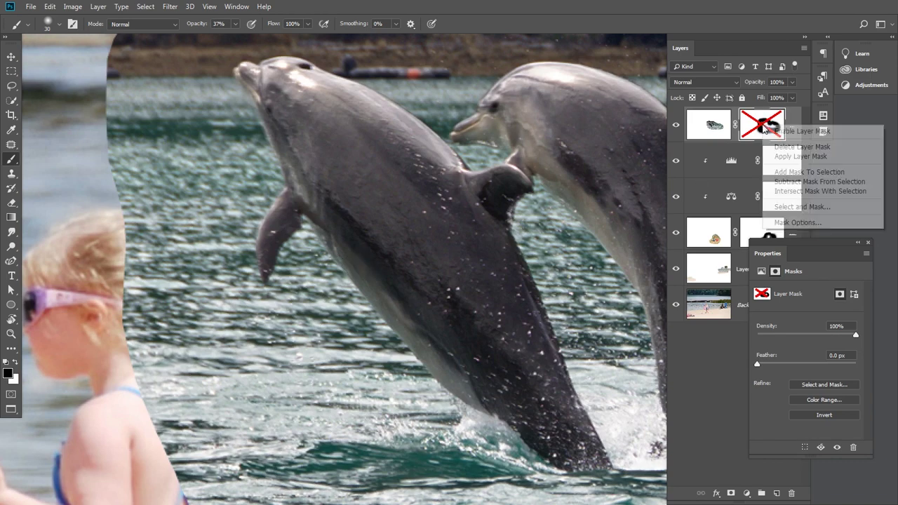
right_click(768, 126)
left_click(792, 131)
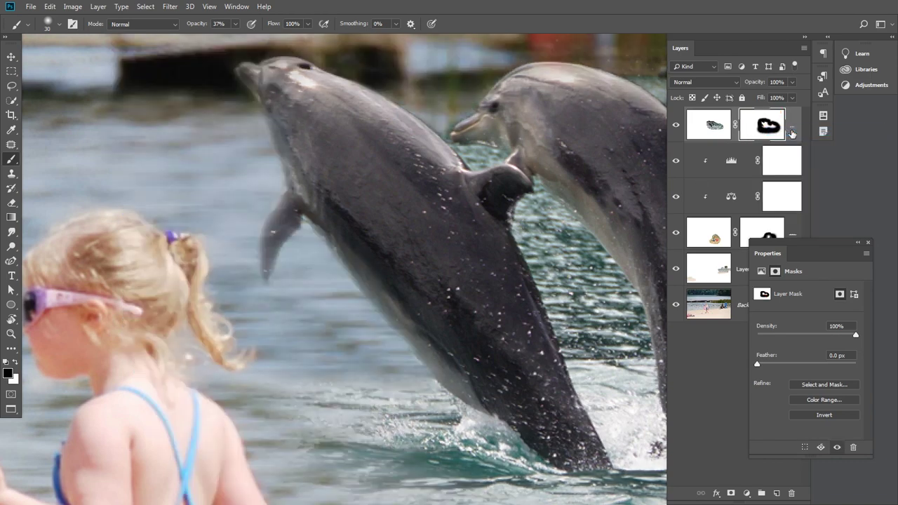
left_click(367, 244, "alt")
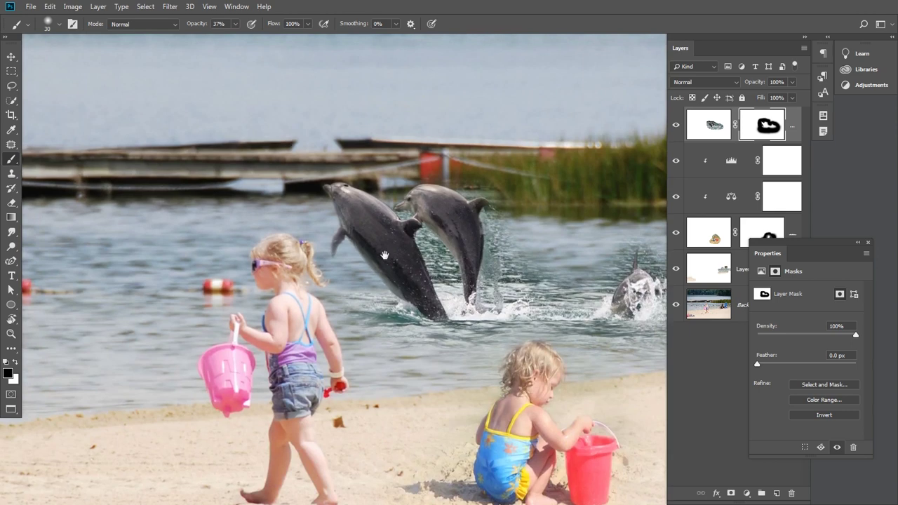
left_click_drag(318, 261, 297, 291)
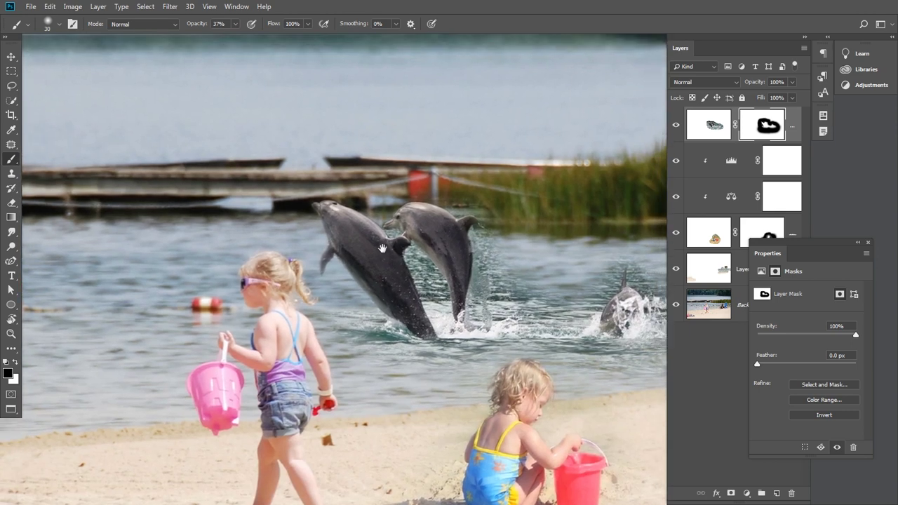
scroll(431, 270, "up", 2)
Step: Restore brush opacity to 100% and soften the mask along the first dolphin's back edge
scroll(430, 281, "up", 3)
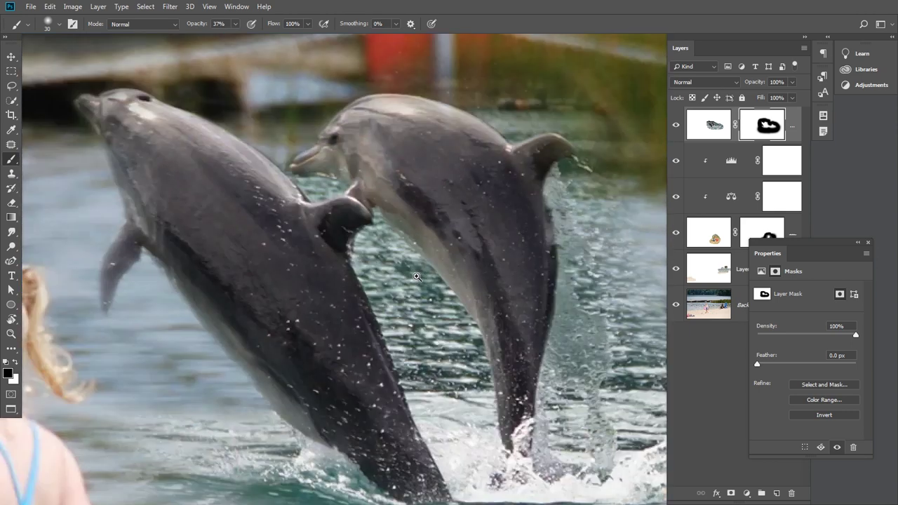
scroll(431, 316, "up", 3)
scroll(431, 353, "up", 3)
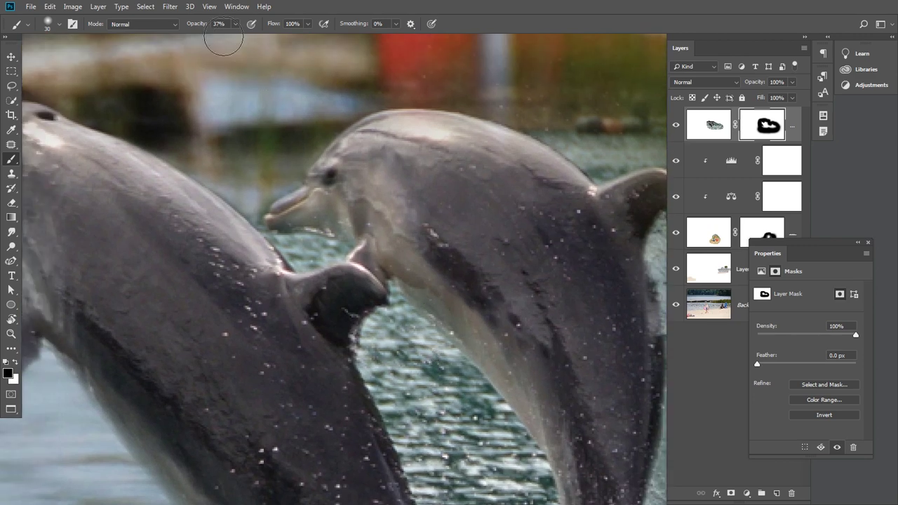
left_click(236, 24)
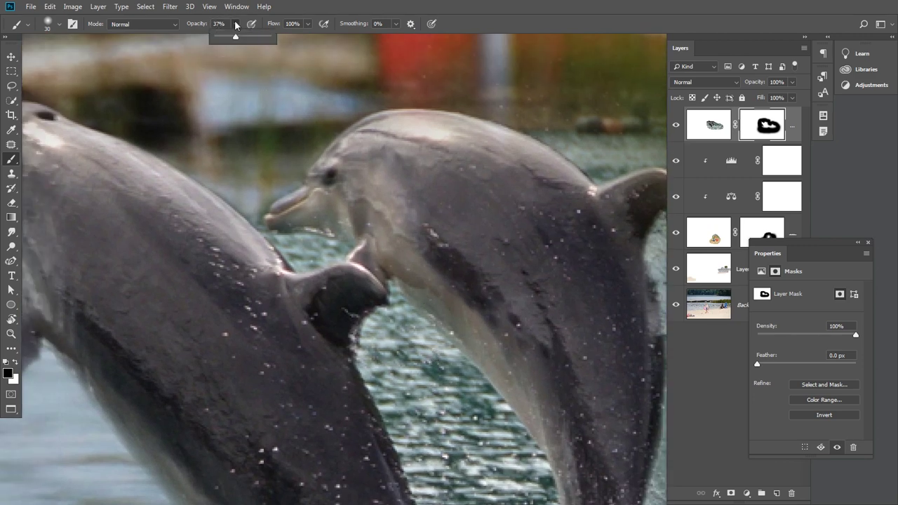
left_click(476, 32)
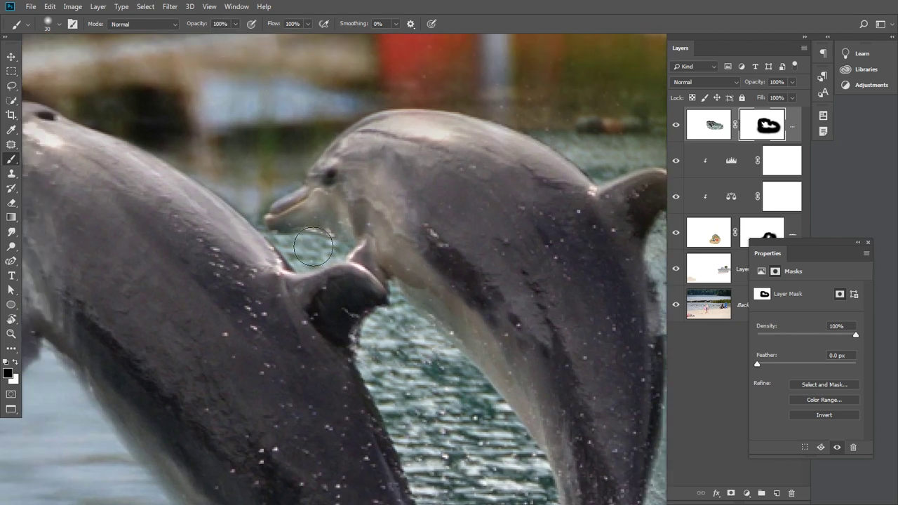
key("bracketleft")
key("bracketleft")
key("bracketleft")
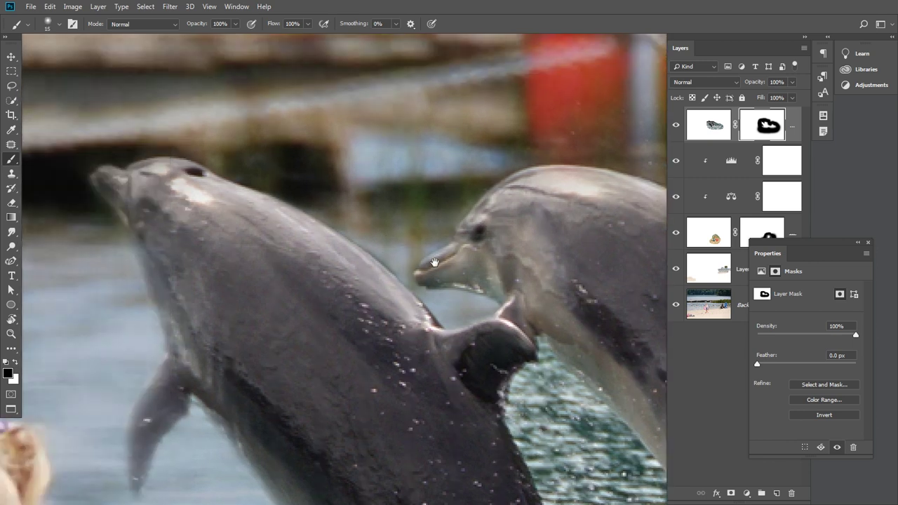
left_click_drag(289, 210, 401, 264)
key("bracketleft")
key("bracketleft")
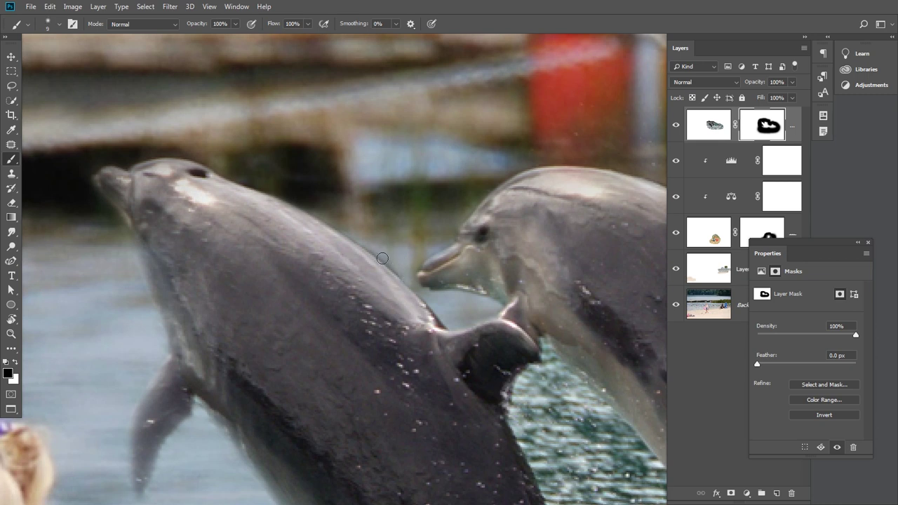
left_click_drag(375, 250, 374, 249)
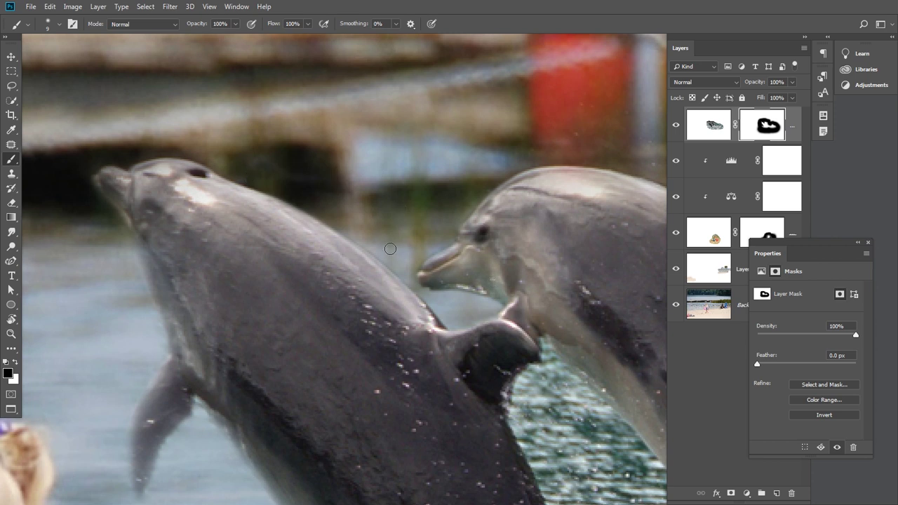
Step: Clean up the lake water between the two dolphins near the fin, with brush hardness 42%
key("bracketright")
key("bracketright")
key("bracketright")
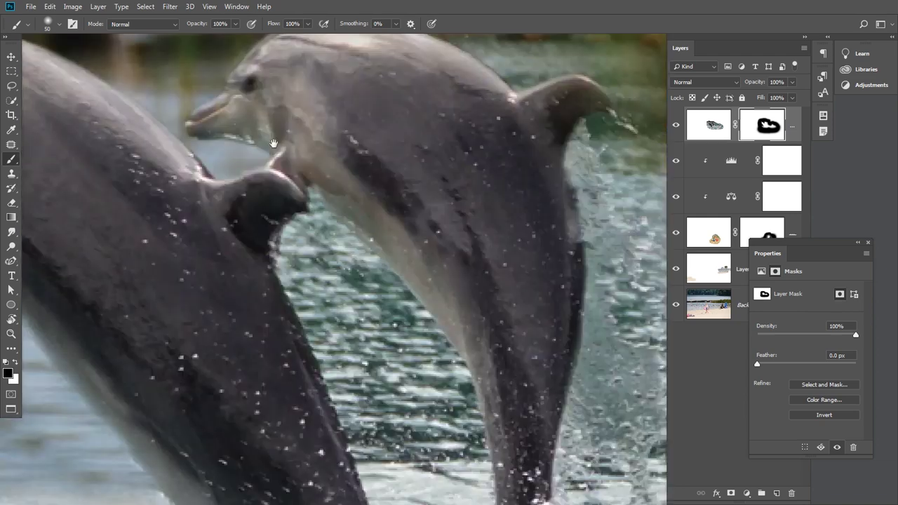
left_click_drag(505, 294, 273, 144)
mouse_move(385, 245)
left_mouse_down()
mouse_move(422, 107)
mouse_move(449, 277)
left_mouse_up()
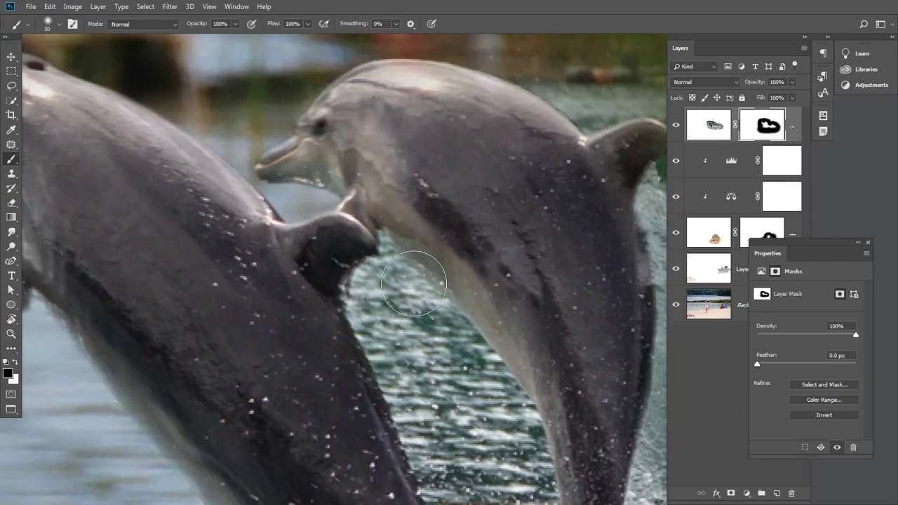
key("bracketleft")
key("bracketleft")
key("bracketleft")
key("bracketleft")
key("bracketleft")
key("bracketleft")
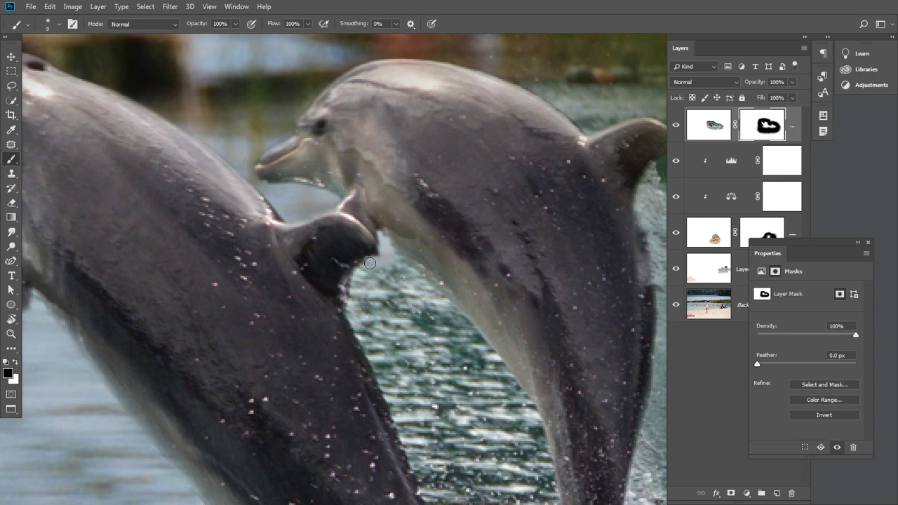
key("bracketright")
key("bracketright")
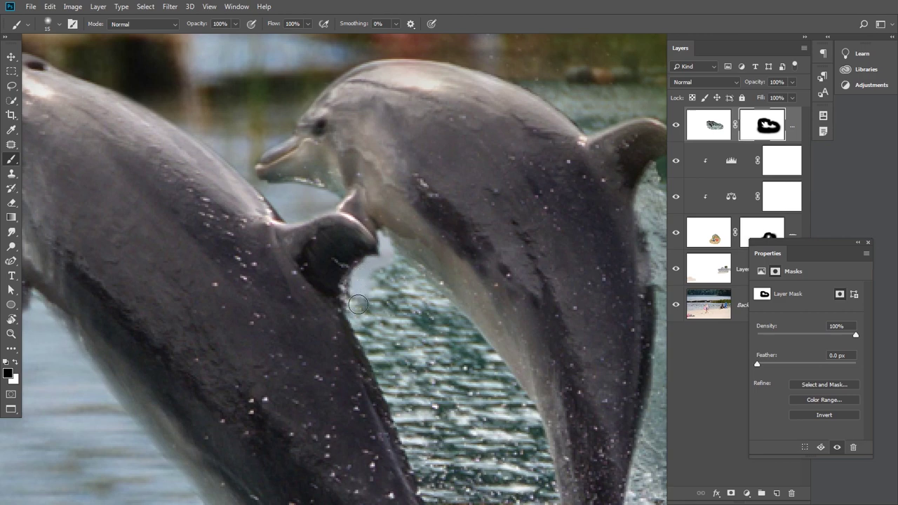
right_click(384, 344)
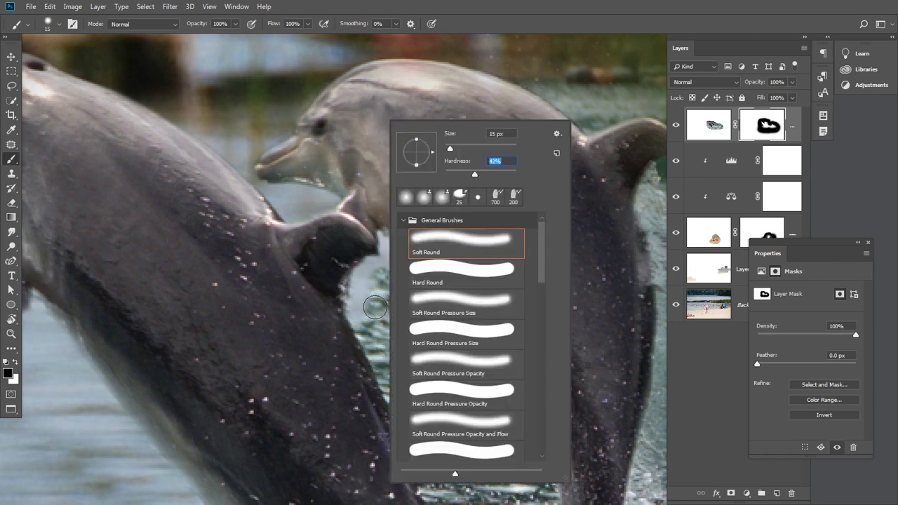
Step: Paint out the striped sail, pale strip and background edge between the two leaping dolphins
key("Return")
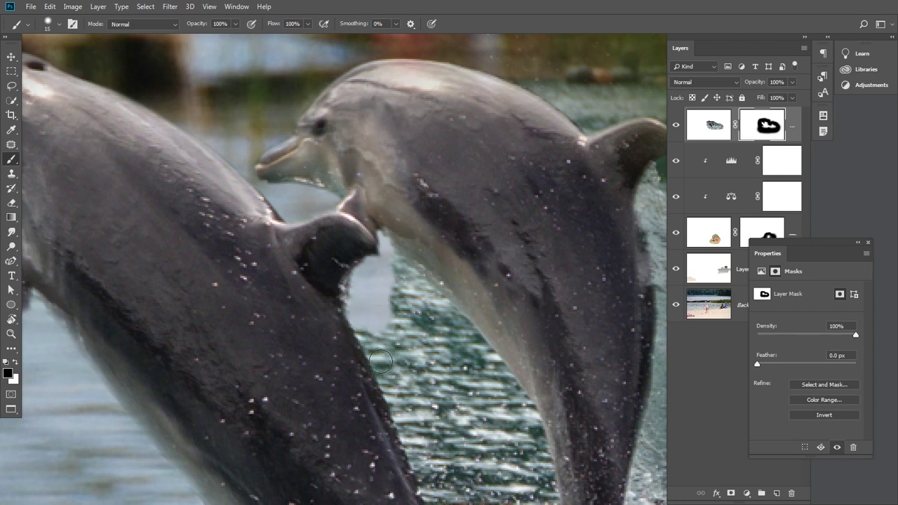
mouse_move(382, 364)
left_mouse_down()
mouse_move(399, 390)
mouse_move(418, 184)
left_mouse_up()
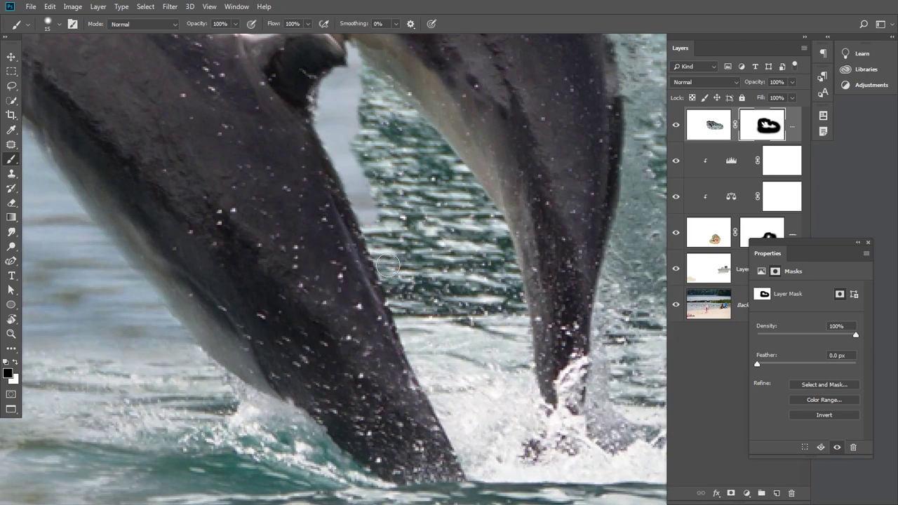
left_click_drag(387, 265, 411, 325)
scroll(411, 324, "up", 3)
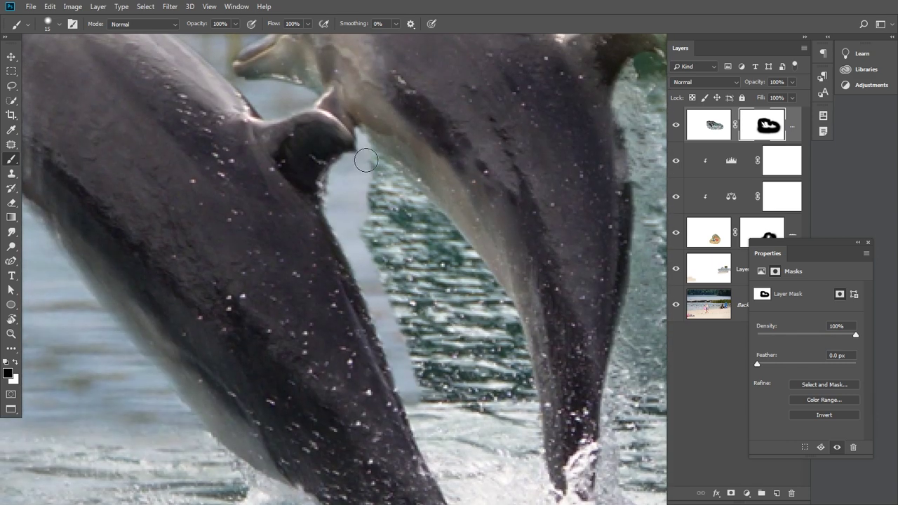
mouse_move(366, 160)
left_mouse_down()
mouse_move(439, 231)
mouse_move(449, 264)
mouse_move(492, 300)
mouse_move(508, 329)
mouse_move(513, 380)
left_mouse_up()
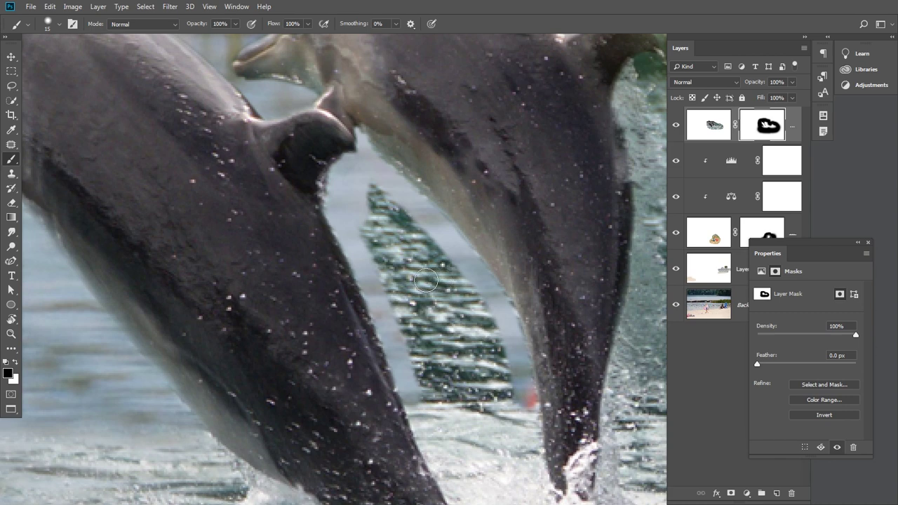
key("]")
mouse_move(381, 200)
left_mouse_down()
mouse_move(414, 232)
mouse_move(497, 392)
mouse_move(441, 336)
mouse_move(467, 356)
left_mouse_up()
left_click_drag(516, 291, 444, 208)
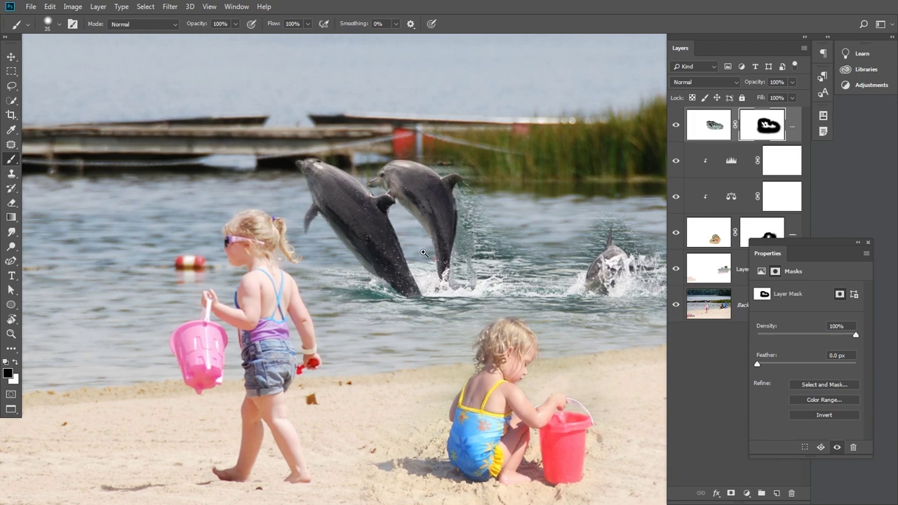
Step: Zoom in on the dolphin tails, switch to white, and undo a test stroke near the red patch
mouse_move(436, 270)
left_mouse_down()
mouse_move(480, 309)
mouse_move(456, 295)
left_mouse_up()
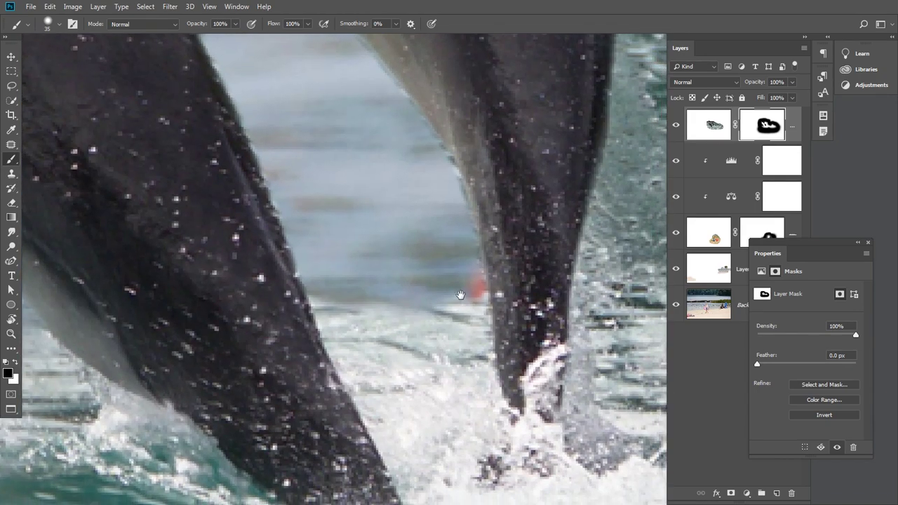
left_click(234, 26)
left_click_drag(204, 38, 200, 37)
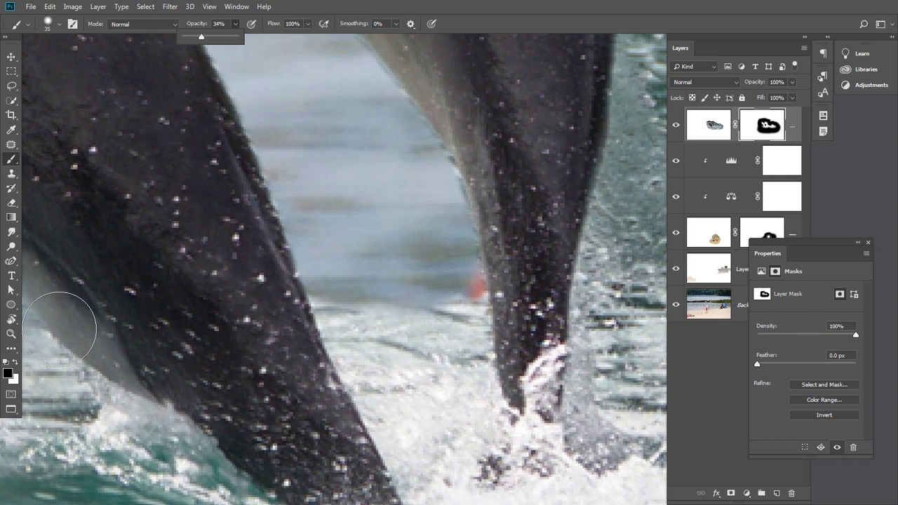
left_click(15, 362)
mouse_move(414, 364)
left_mouse_down()
mouse_move(457, 297)
mouse_move(445, 291)
mouse_move(445, 301)
mouse_move(421, 303)
left_mouse_up()
key("ctrl+z")
Step: Set the brush to Soft Round at 8% opacity and 20 px
left_click(235, 24)
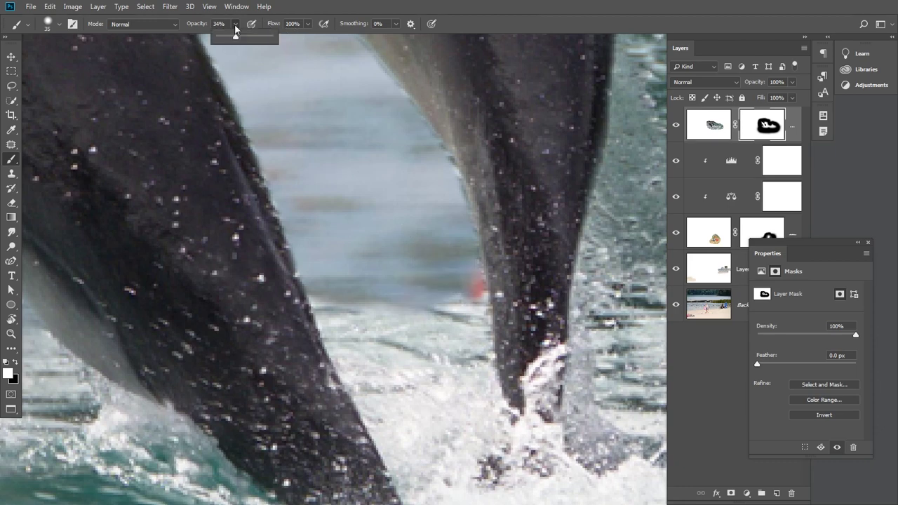
left_click_drag(220, 37, 223, 37)
right_click(383, 217)
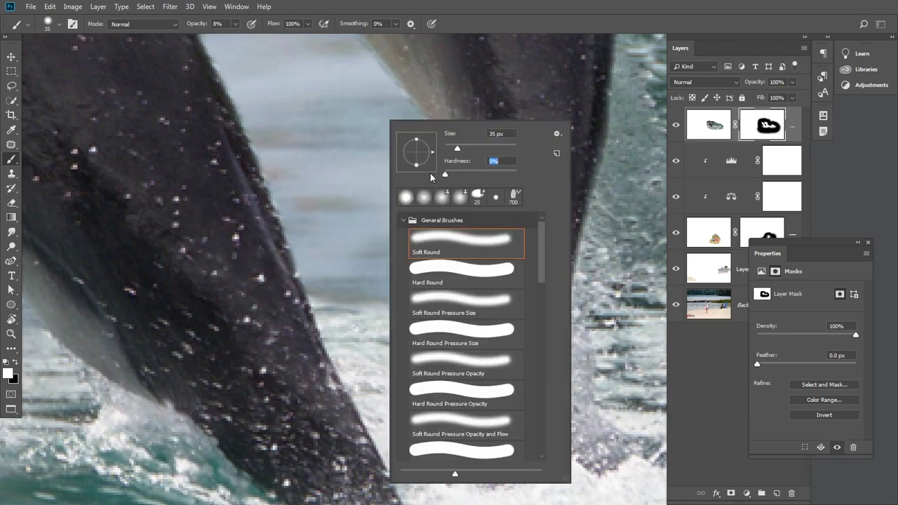
left_click(447, 5)
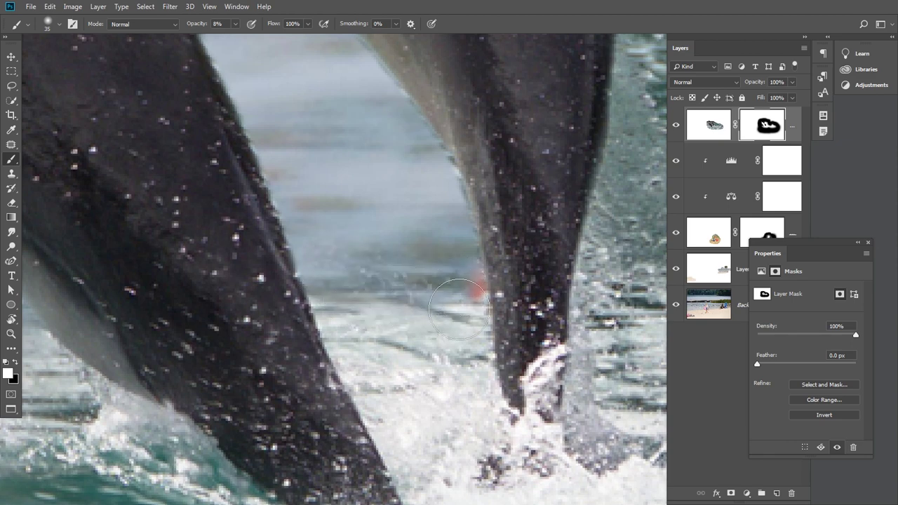
key("bracketleft")
key("bracketleft")
key("bracketleft")
left_click_drag(496, 330, 484, 307)
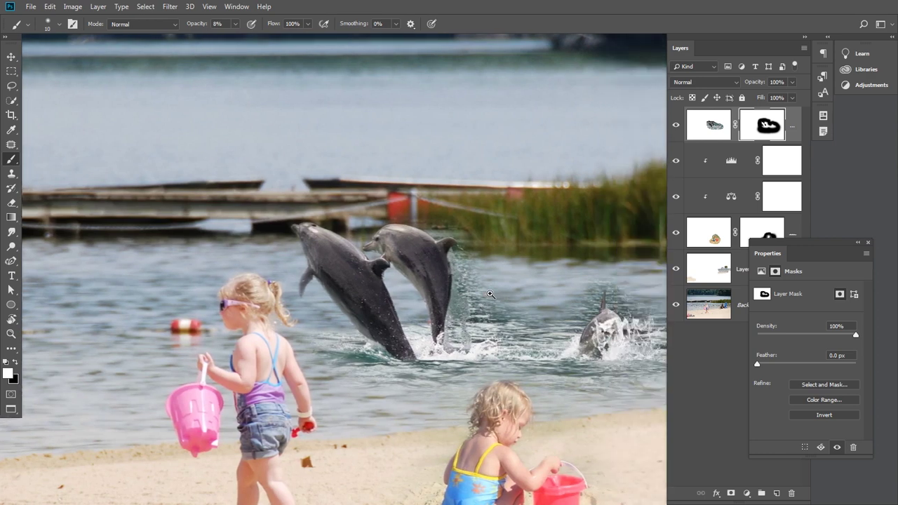
Step: Switch the painting colour to black and raise brush opacity to 100%
left_click_drag(491, 294, 416, 295)
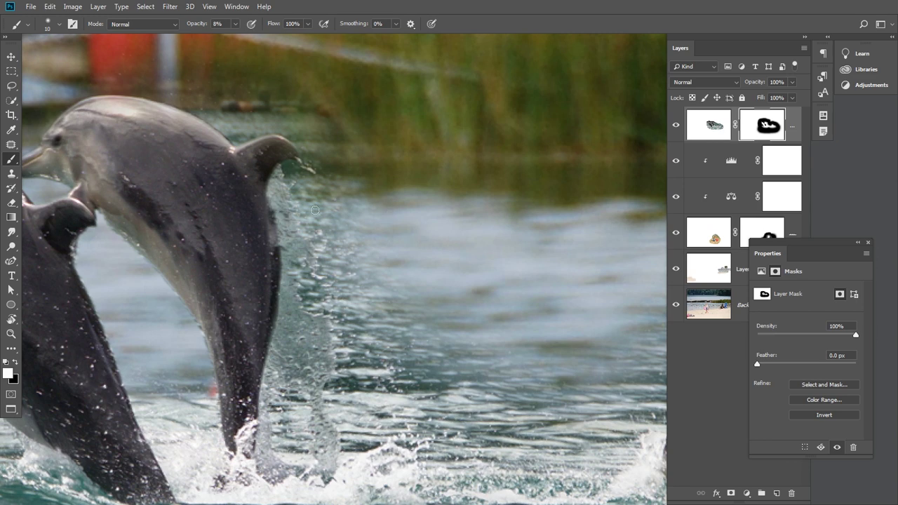
left_click_drag(315, 210, 336, 310)
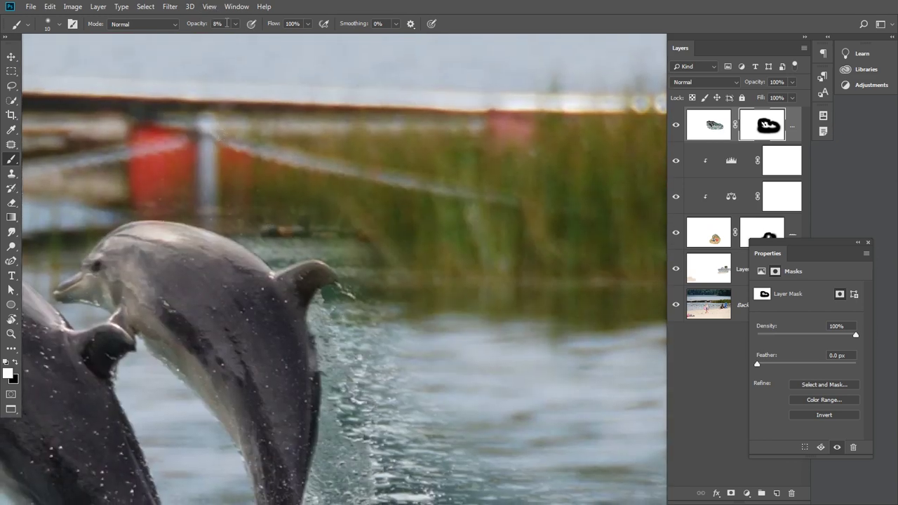
left_click(15, 363)
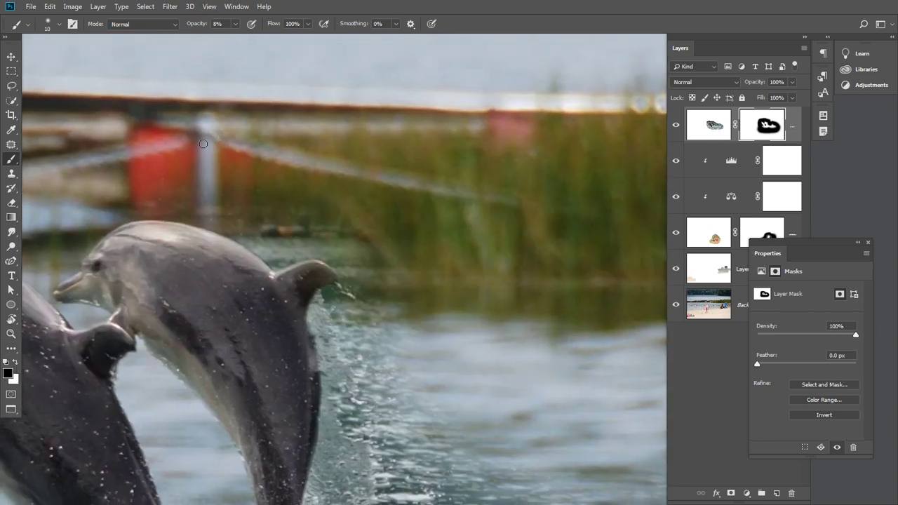
left_click(238, 24)
left_click_drag(239, 24, 306, 40)
Step: With a 15 px brush, clean up the right dolphin's back edge on the mask
scroll(371, 186, "up", 3)
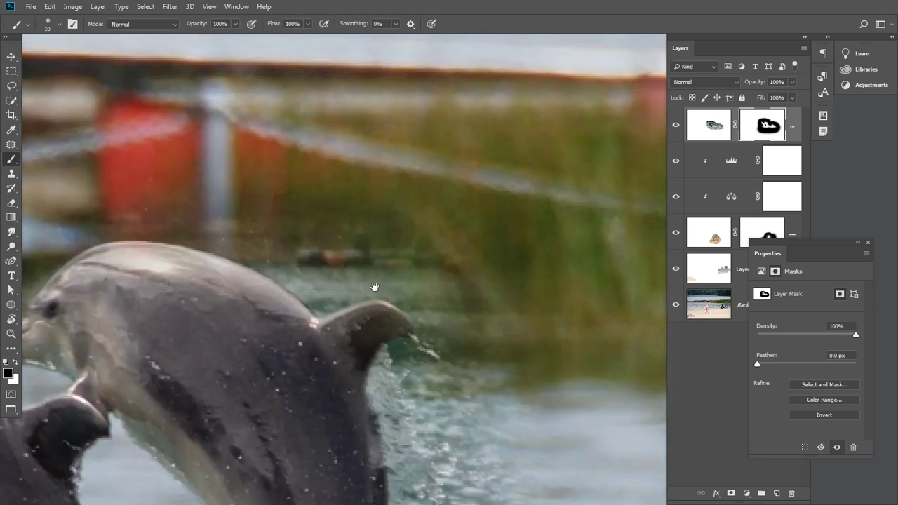
left_click_drag(375, 287, 407, 292)
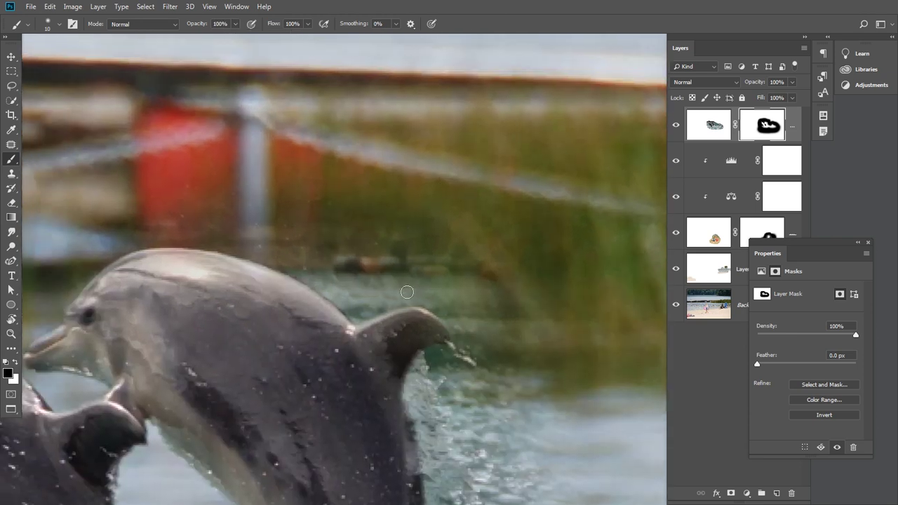
key("bracketright")
key("bracketright")
key("bracketright")
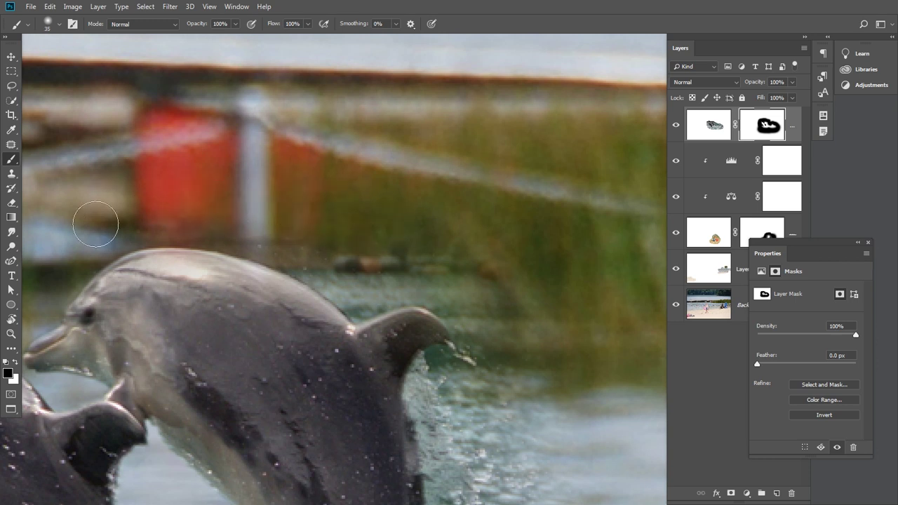
key("bracketleft")
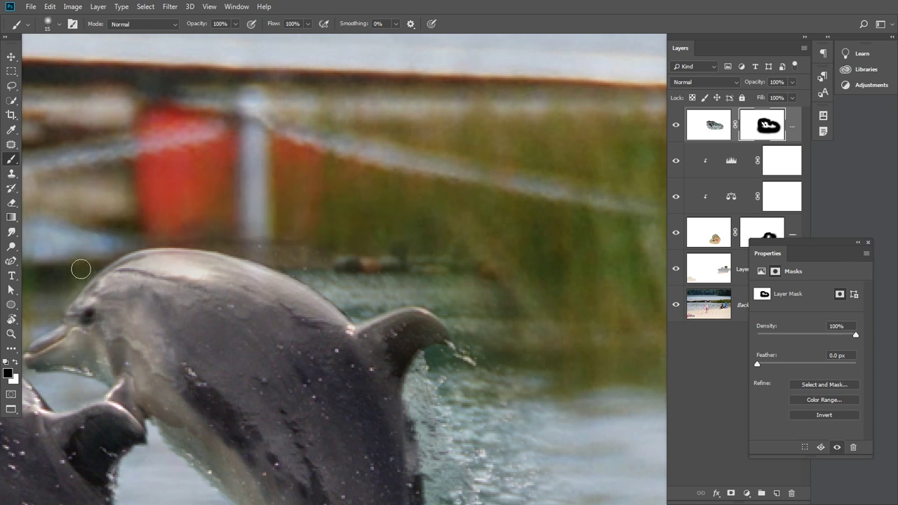
key("bracketleft")
key("bracketleft")
key("bracketleft")
scroll(318, 266, "up", 2)
left_click_drag(318, 265, 323, 264)
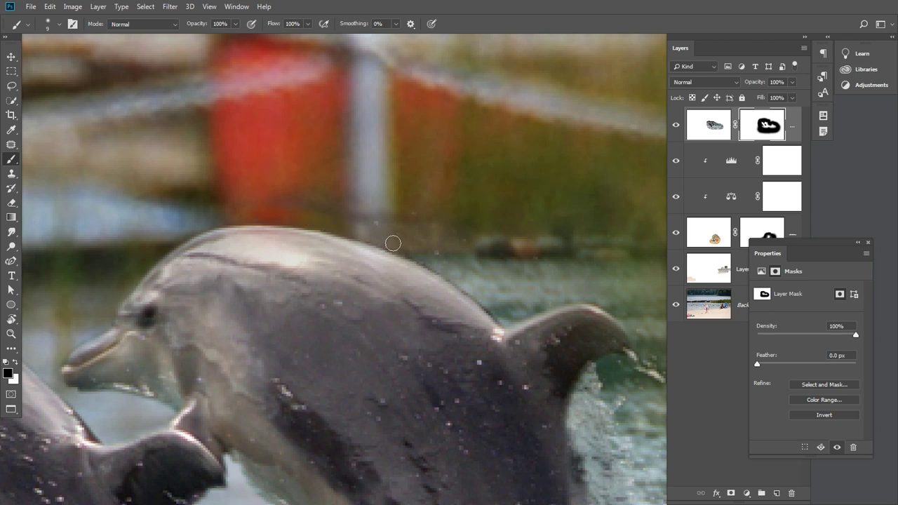
mouse_move(398, 245)
left_mouse_down()
mouse_move(499, 310)
mouse_move(496, 297)
left_mouse_up()
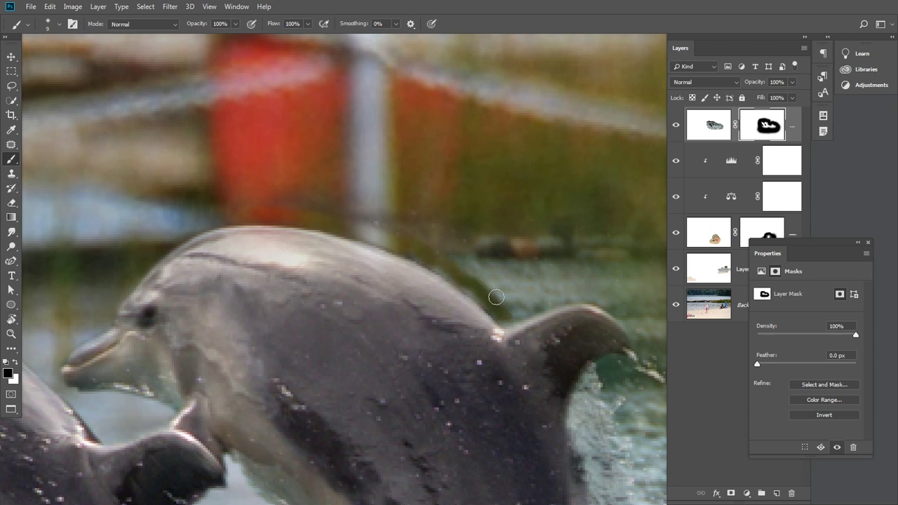
Step: Paint out the dark boat shape beside the fin and tidy the back edge
key("bracketright")
key("bracketright")
key("bracketright")
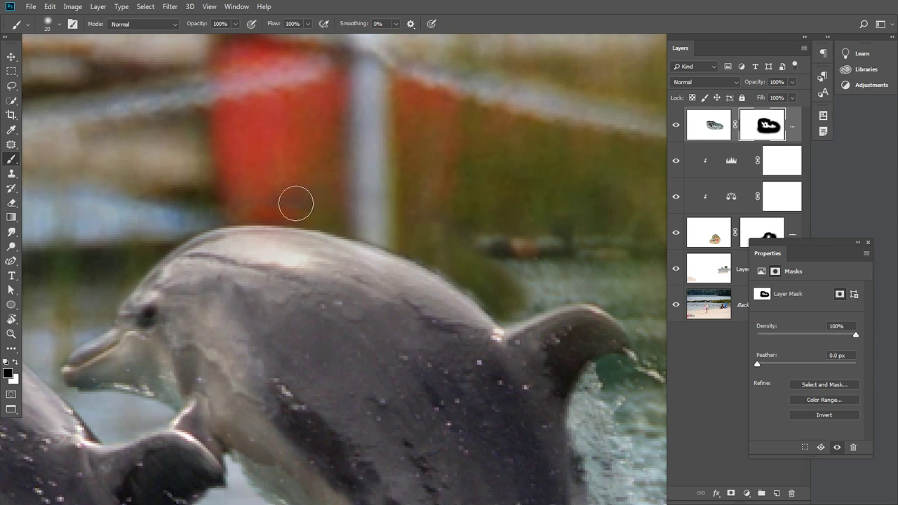
key("bracketright")
key("bracketright")
key("bracketright")
key("bracketright")
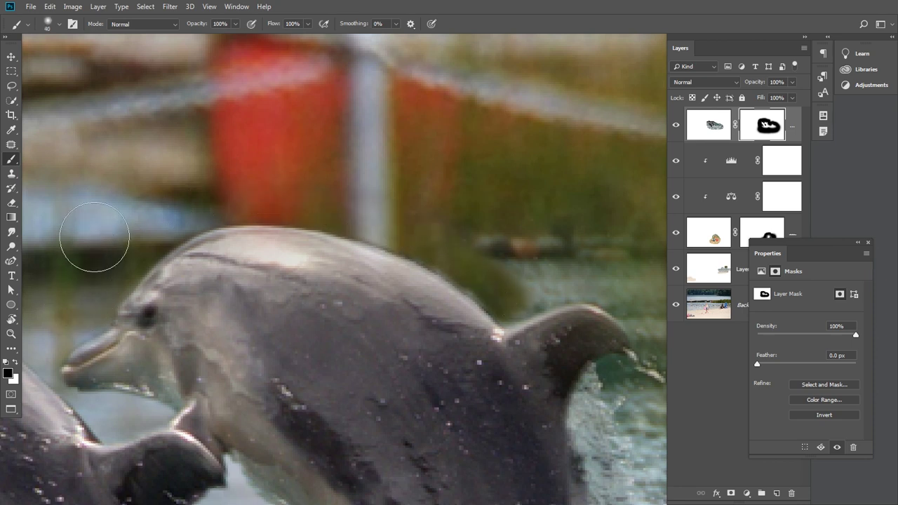
left_click_drag(491, 247, 540, 245)
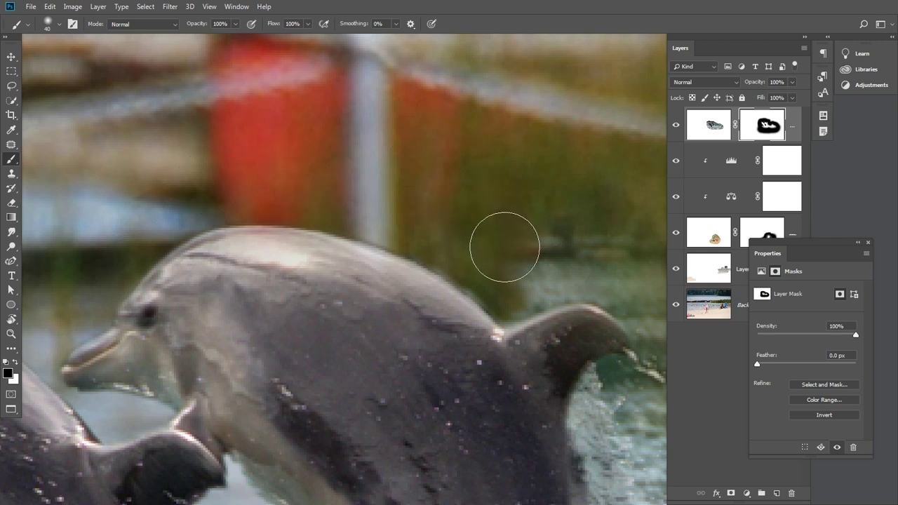
key("bracketleft")
key("bracketleft")
key("bracketleft")
key("bracketleft")
key("bracketleft")
key("bracketleft")
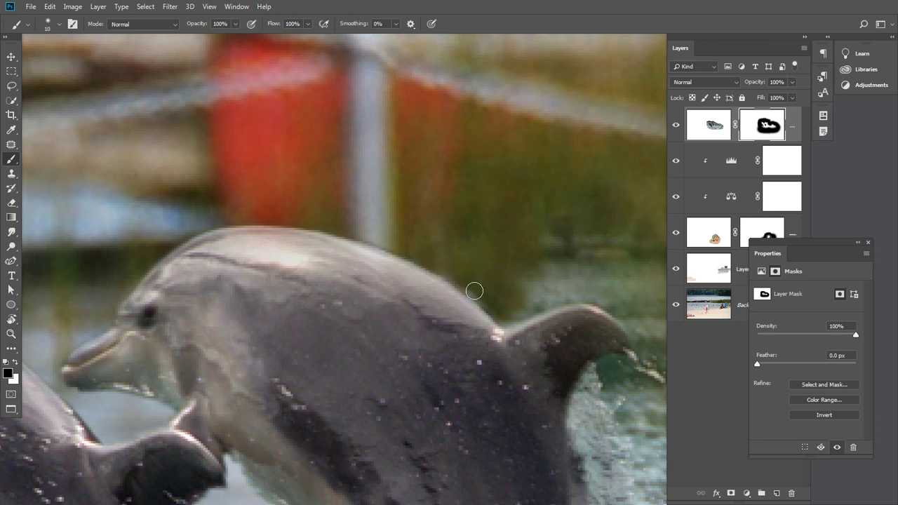
left_click_drag(473, 290, 504, 316)
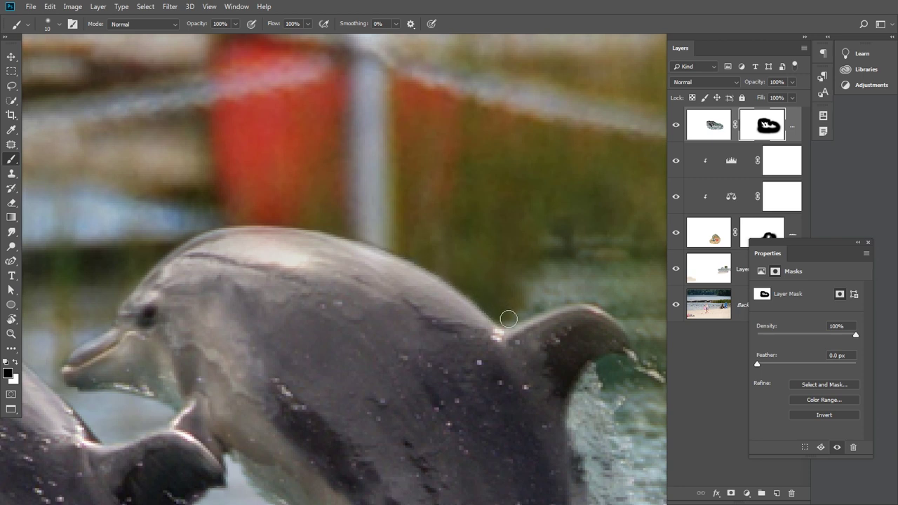
Step: Tidy the leading and trailing edges of the dorsal fin
left_click_drag(520, 244, 342, 290)
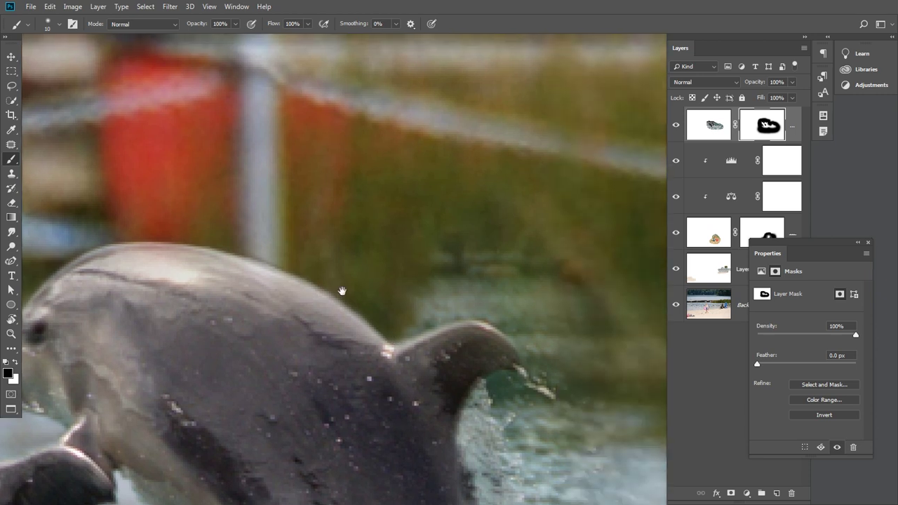
left_click_drag(435, 319, 464, 309)
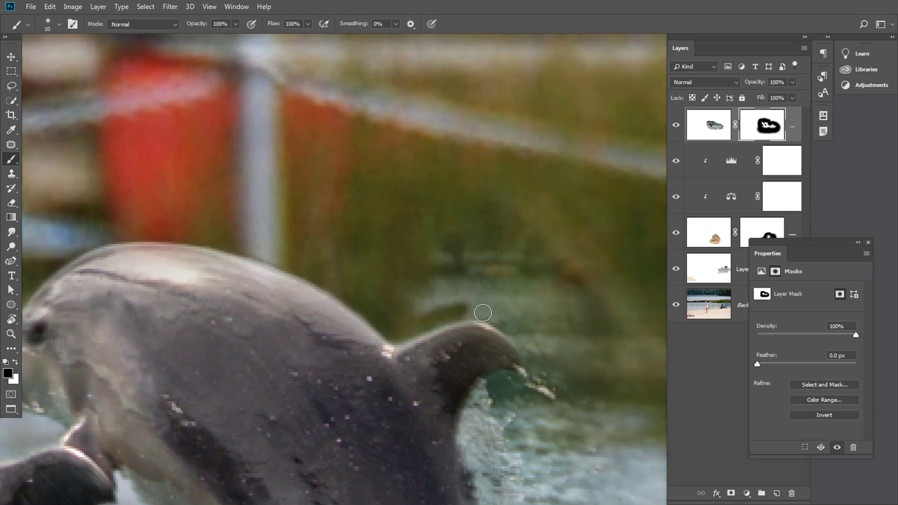
left_click_drag(485, 313, 531, 354)
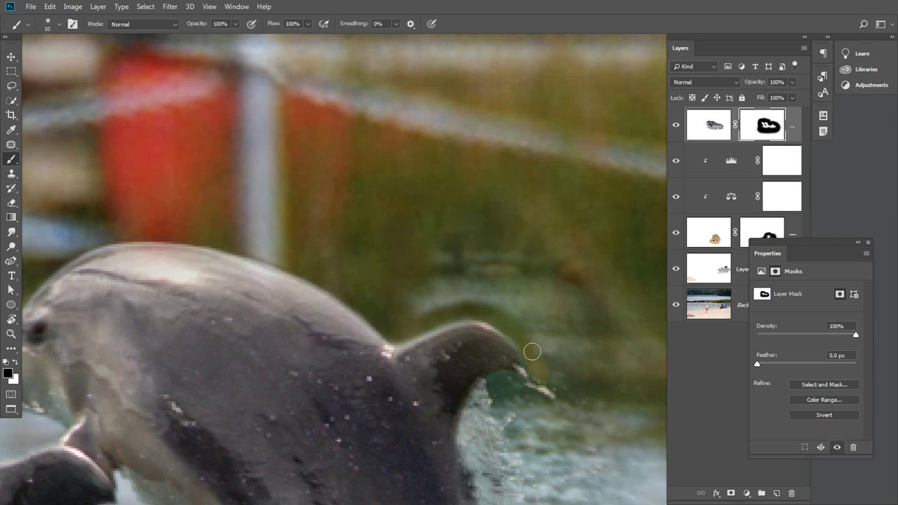
left_click_drag(514, 323, 417, 190)
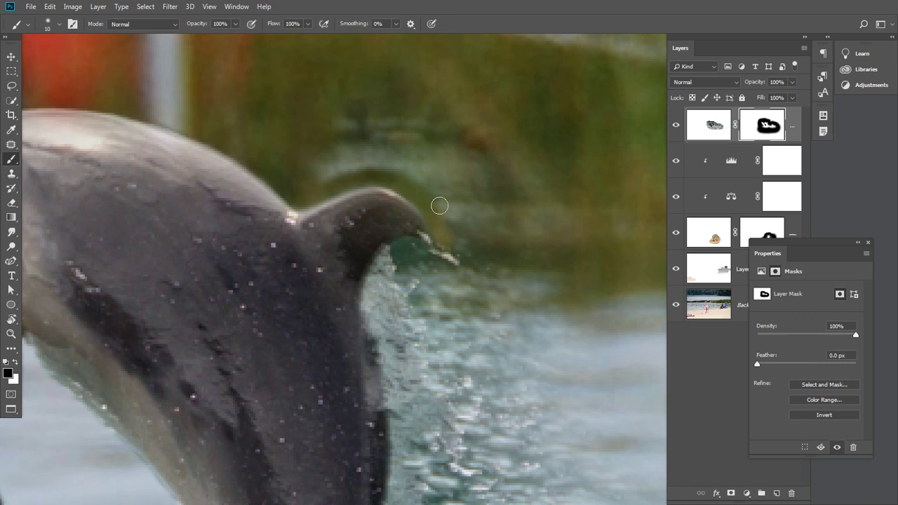
scroll(477, 261, "down", 1)
scroll(505, 271, "down", 1)
Step: Zoom in on the fin tip and hide the patch right of the fin with a ~50 px brush
scroll(484, 211, "down", 1)
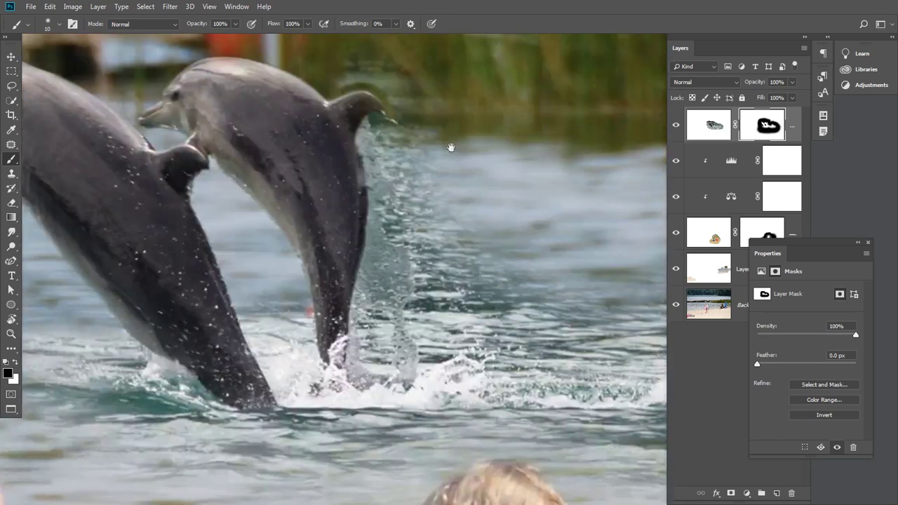
scroll(451, 148, "down", 2)
scroll(484, 211, "down", 1)
left_click_drag(487, 217, 475, 235)
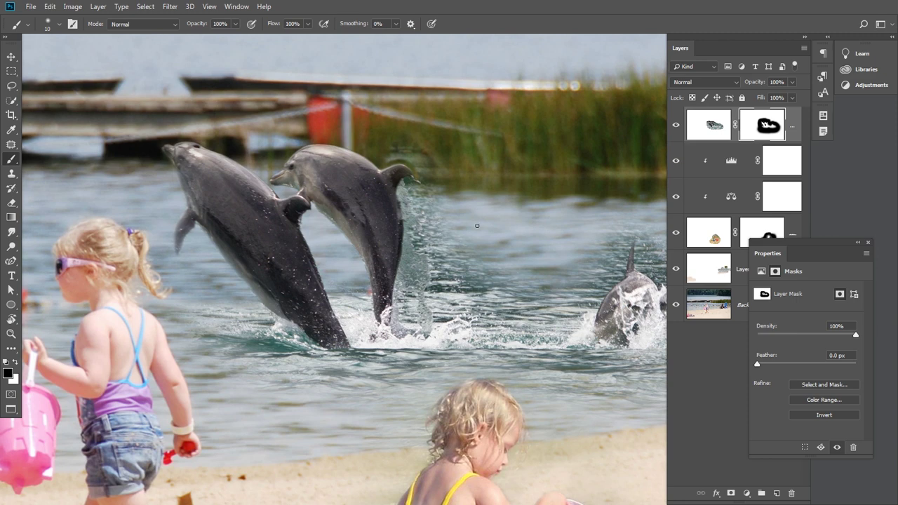
left_click_drag(491, 264, 467, 303)
scroll(392, 351, "up", 3)
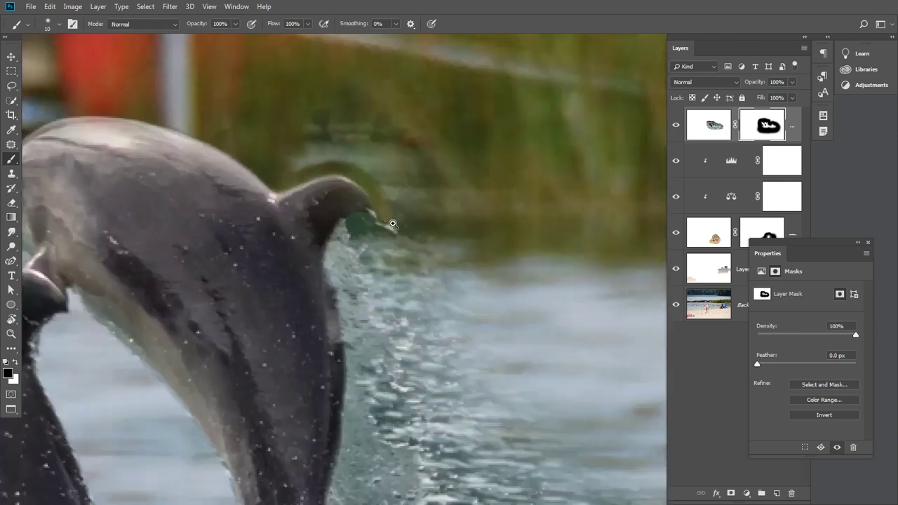
scroll(393, 361, "up", 2)
scroll(394, 371, "up", 1)
key("bracketright")
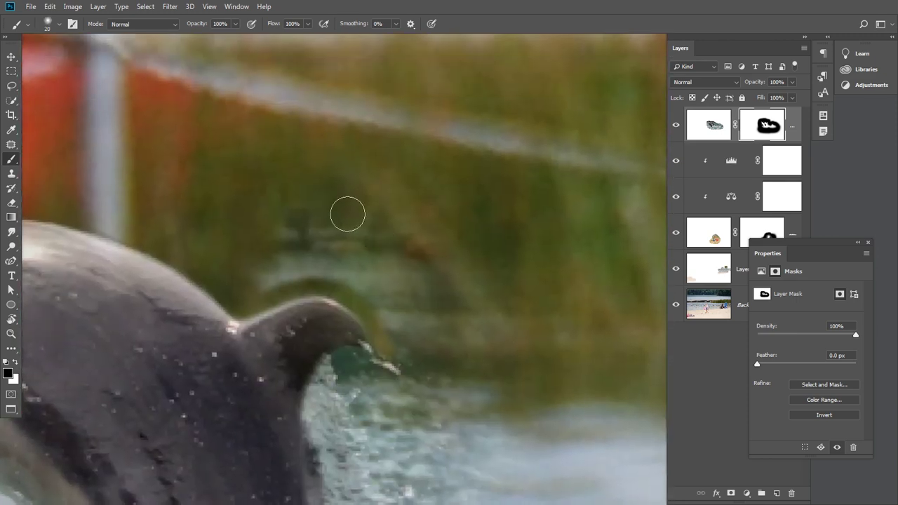
key("bracketright")
key("bracketright")
key("bracketright")
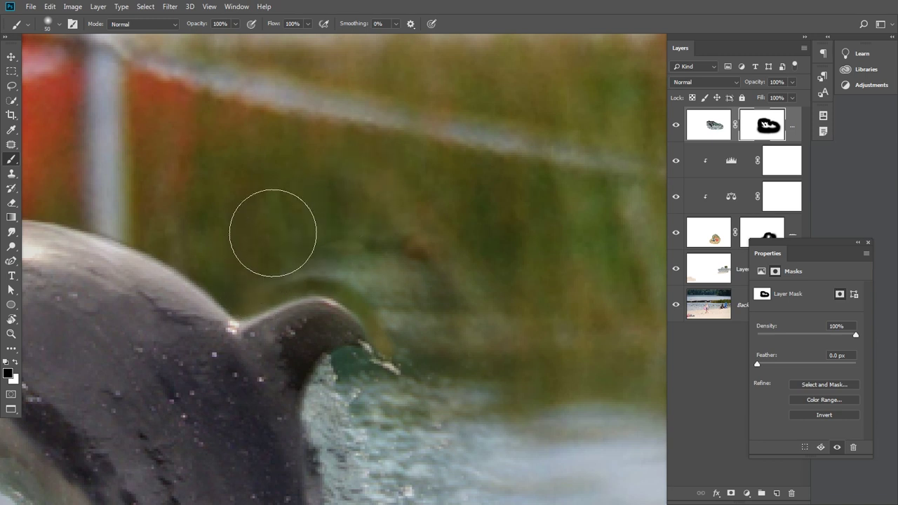
key("bracketleft")
key("bracketleft")
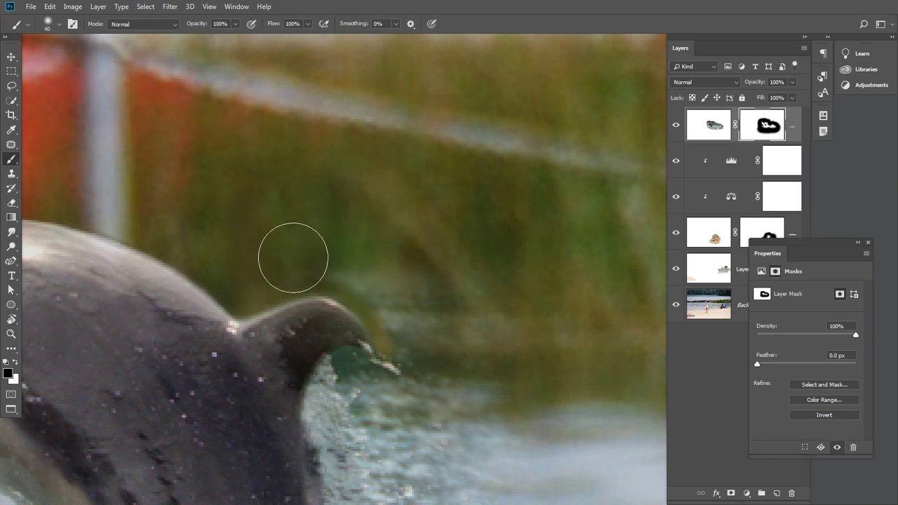
left_click_drag(292, 255, 372, 255)
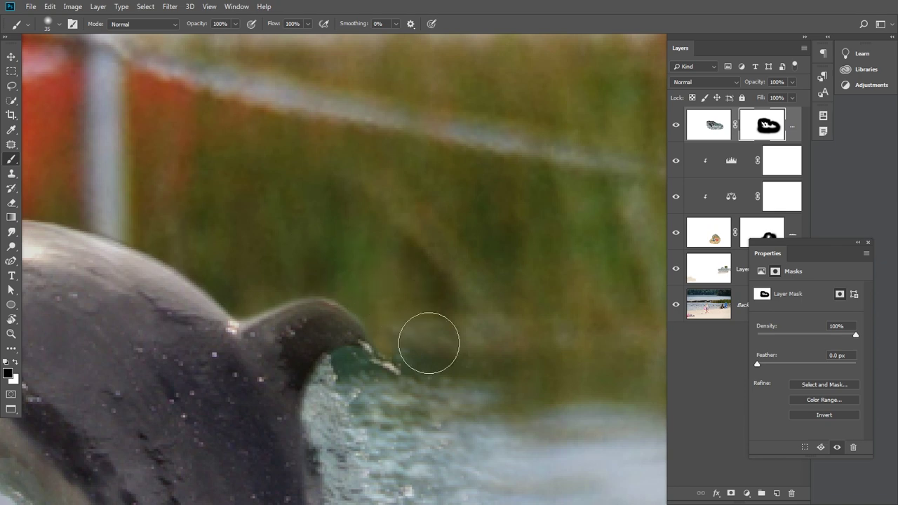
Step: Lower the brush opacity to 22% for soft splash blending
key("bracketright")
key("bracketright")
key("bracketright")
key("bracketright")
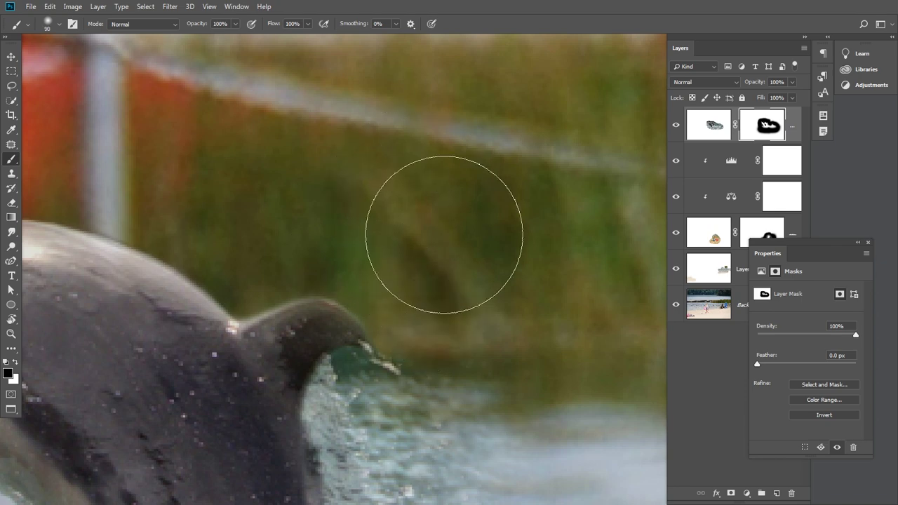
scroll(510, 267, "down", 3)
scroll(511, 261, "down", 2)
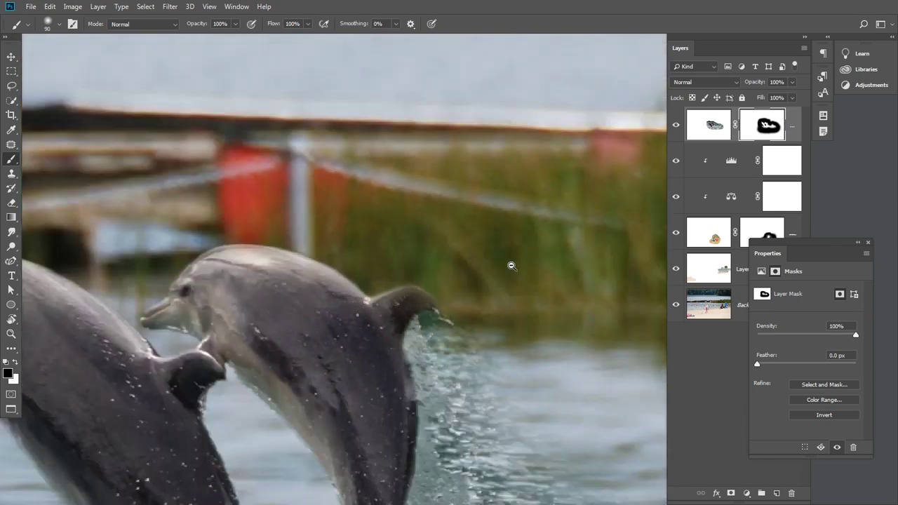
scroll(468, 237, "down", 3)
scroll(348, 215, "down", 2)
left_click(236, 24)
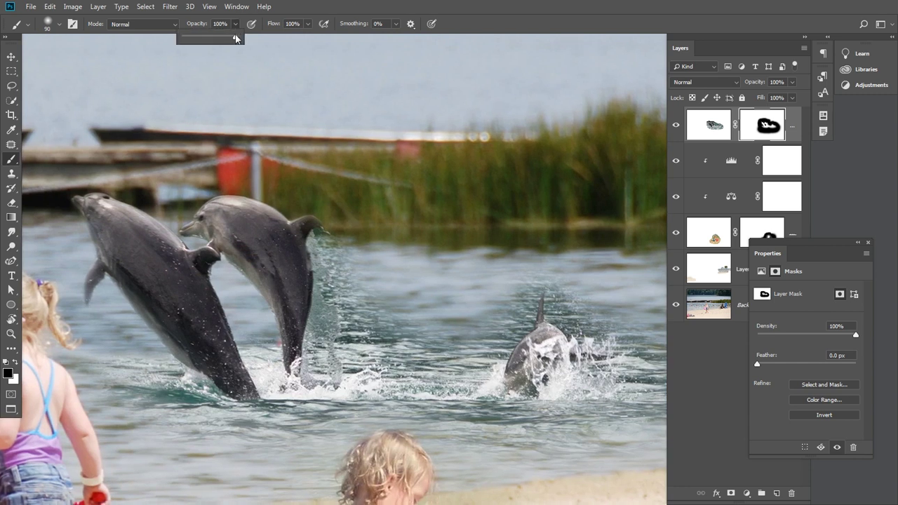
left_click(327, 238)
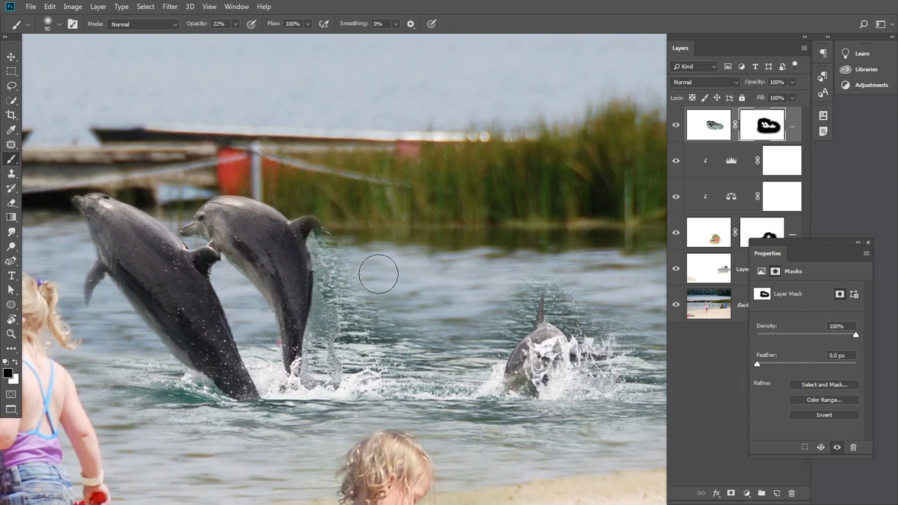
Step: Fine-tune the brush size for painting around the second dolphin's splash
key("bracketright")
key("bracketright")
key("bracketright")
key("bracketright")
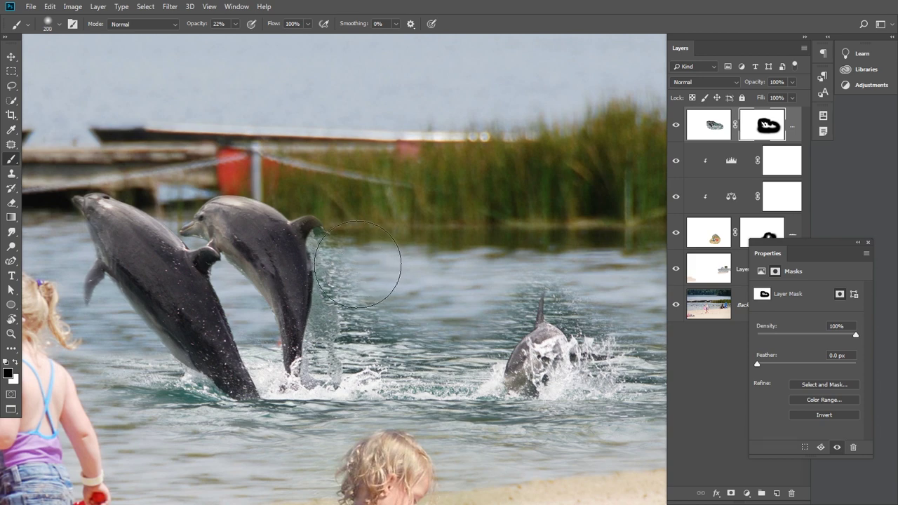
key("bracketright")
key("bracketleft")
key("bracketleft")
key("bracketleft")
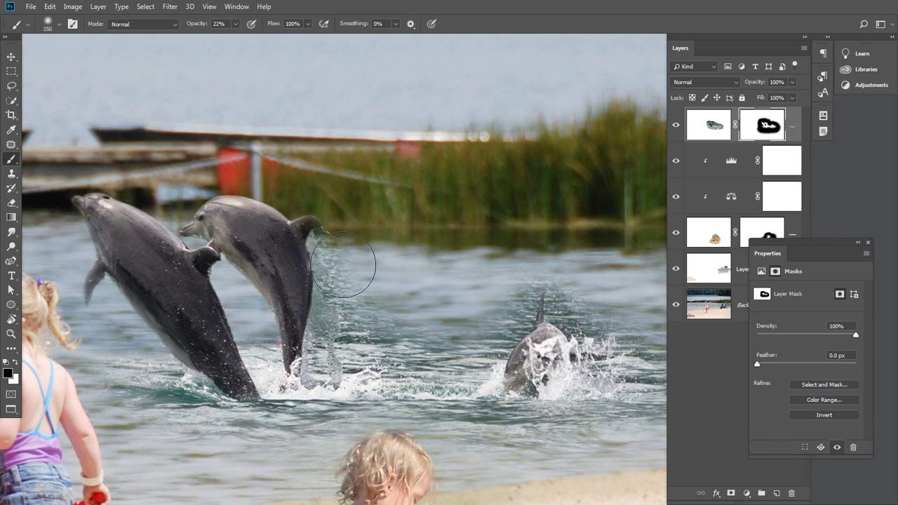
key("bracketleft")
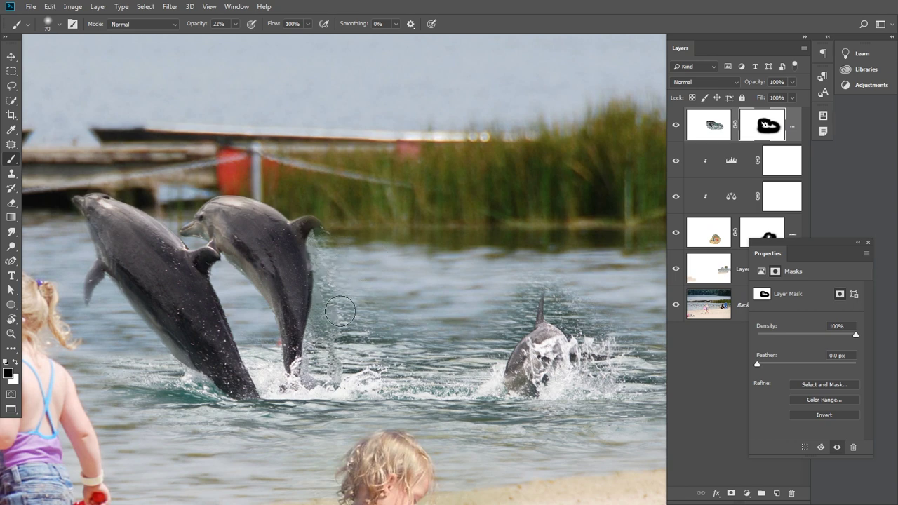
key("bracketright")
key("bracketright")
key("bracketright")
key("bracketright")
key("bracketleft")
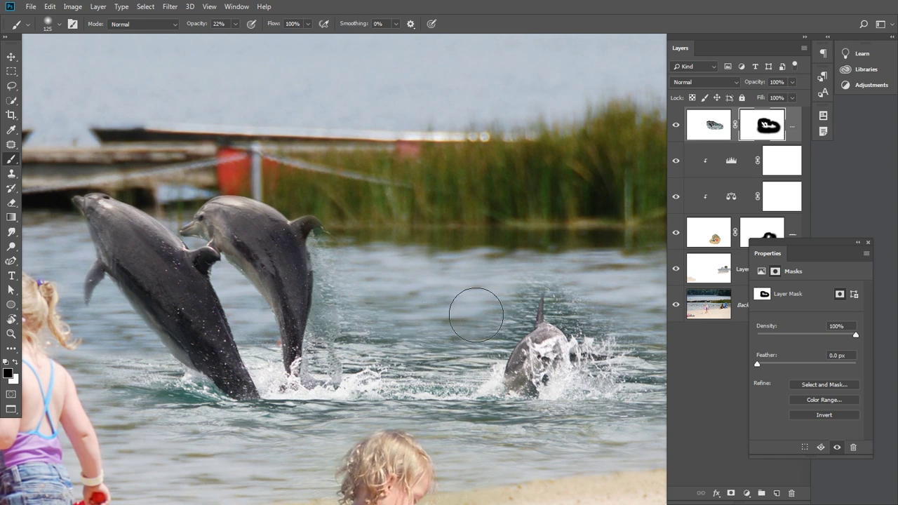
key("bracketleft")
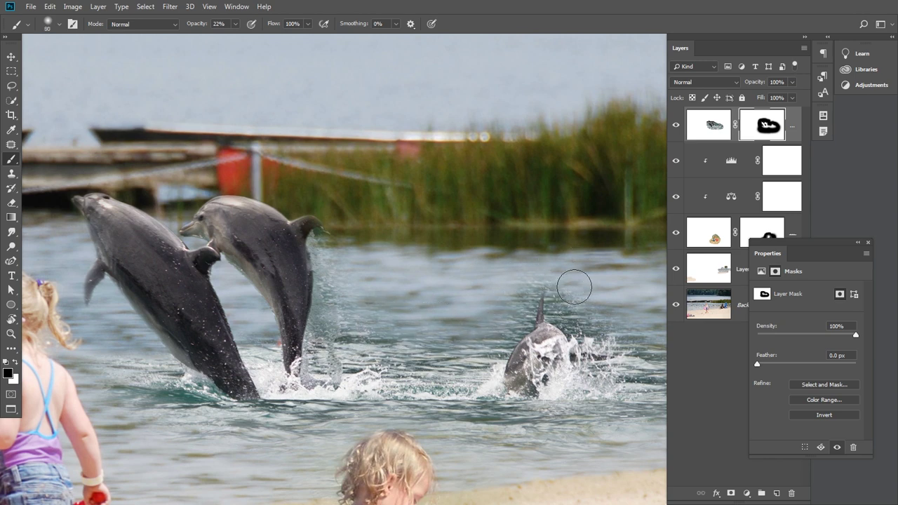
key("bracketright")
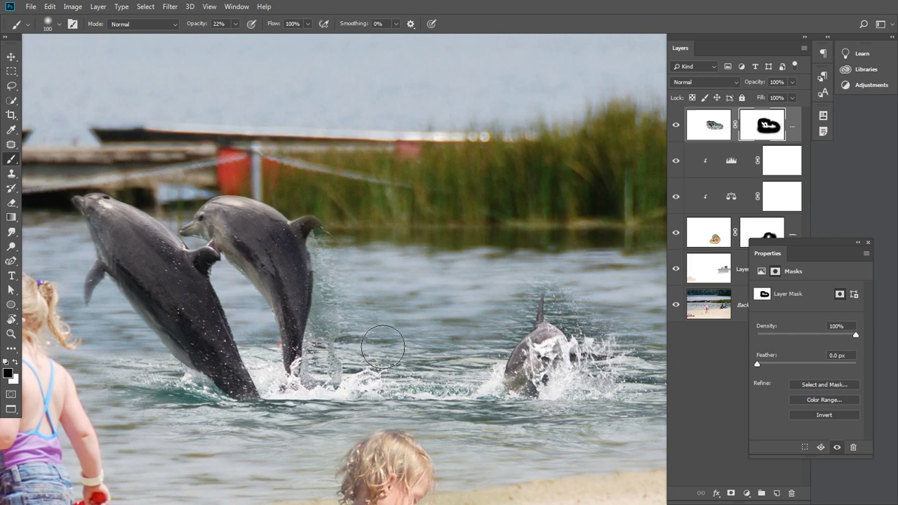
key("bracketleft")
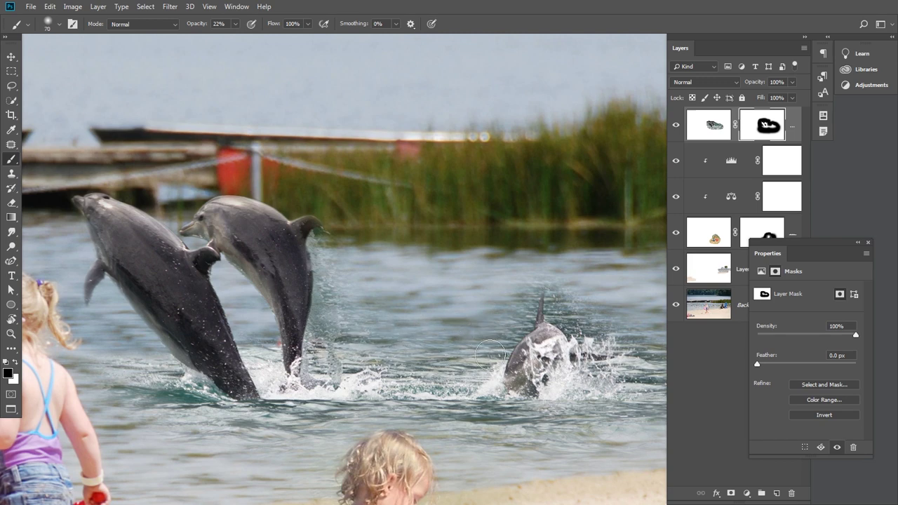
key("bracketleft")
key("bracketleft")
key("bracketleft")
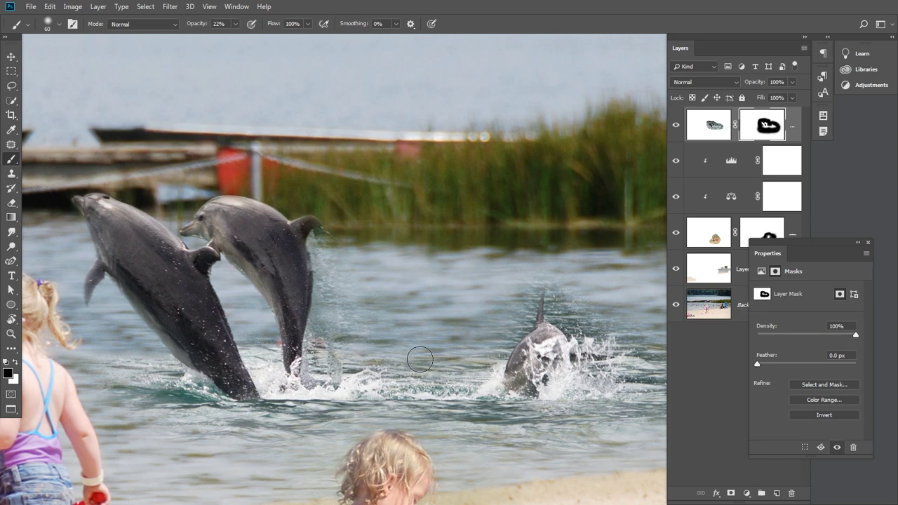
Step: At 100% opacity, blend the water left of the fin and paint out droplets on its right
scroll(565, 302, "up", 5)
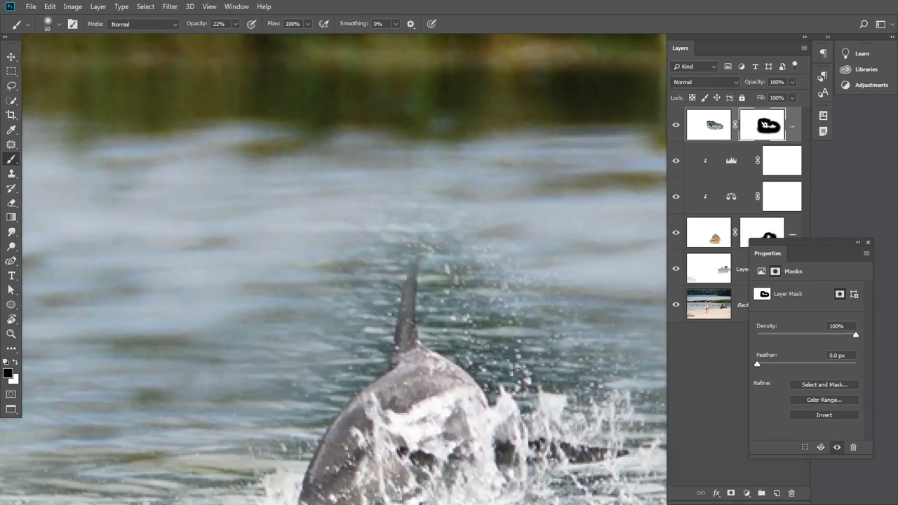
key("bracketleft")
left_click(235, 24)
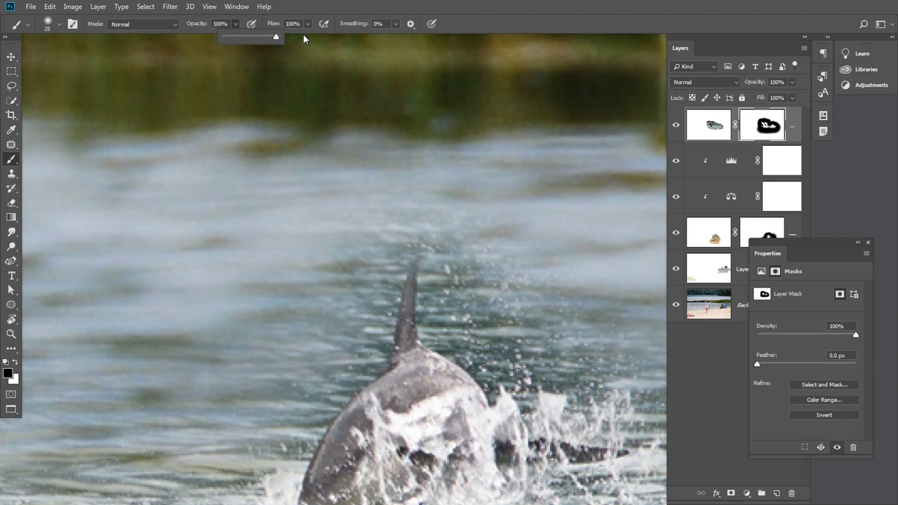
key("bracketleft")
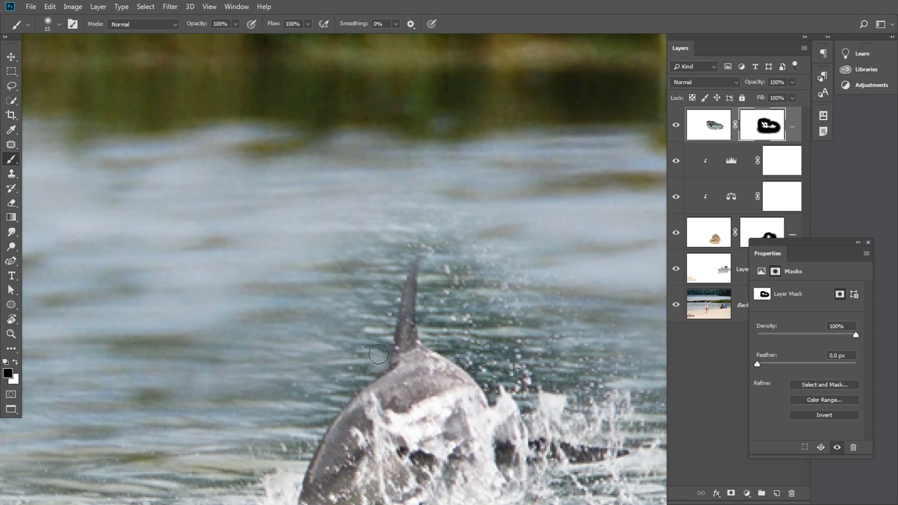
left_click_drag(382, 342, 387, 315)
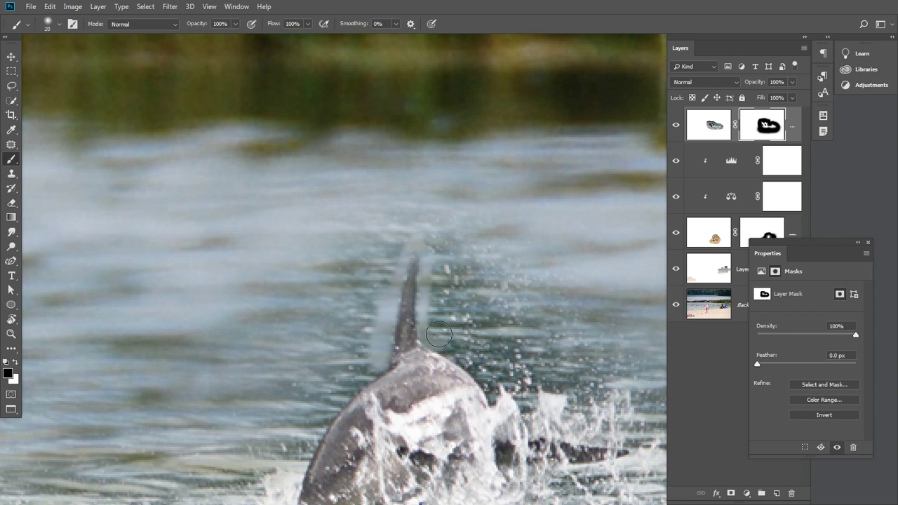
left_click_drag(438, 335, 461, 265)
Step: Restore the left edge of the dolphin's back and blend the dark water beside it
key("bracketright")
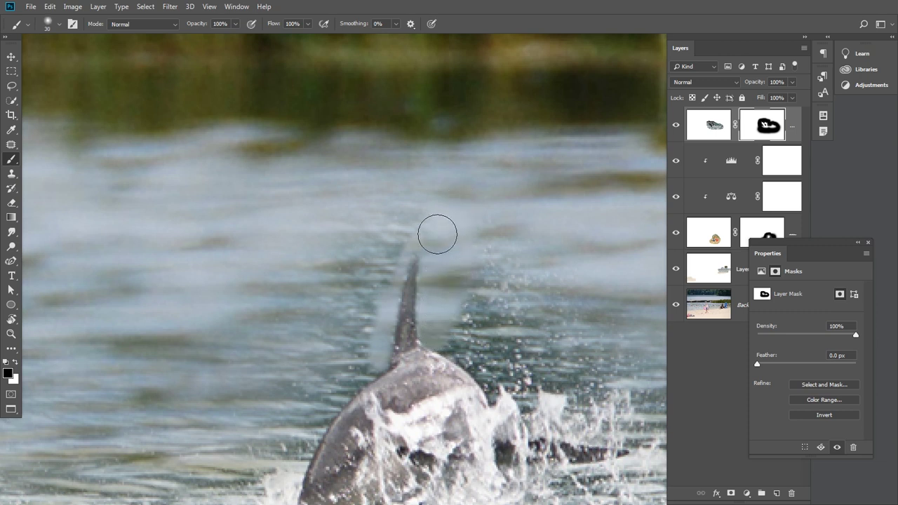
key("bracketright")
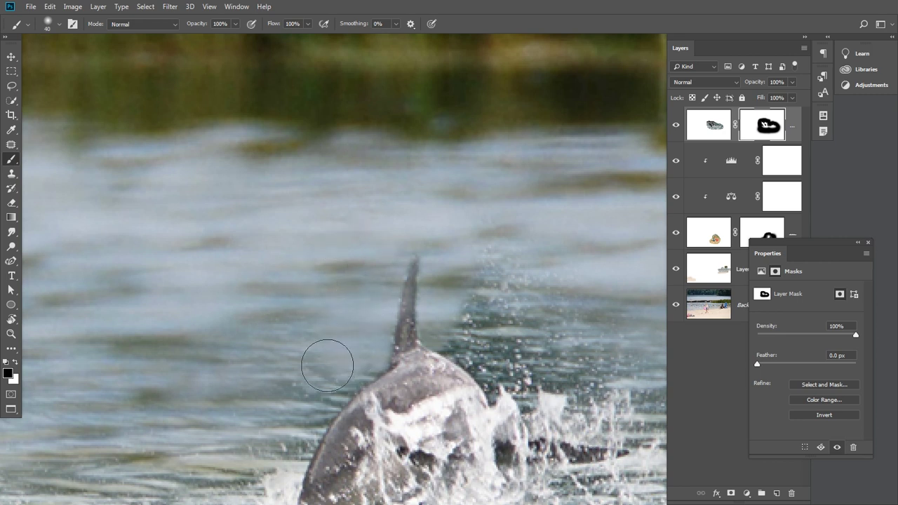
key("bracketleft")
key("bracketleft")
key("bracketleft")
key("bracketleft")
key("bracketleft")
left_click_drag(345, 393, 308, 441)
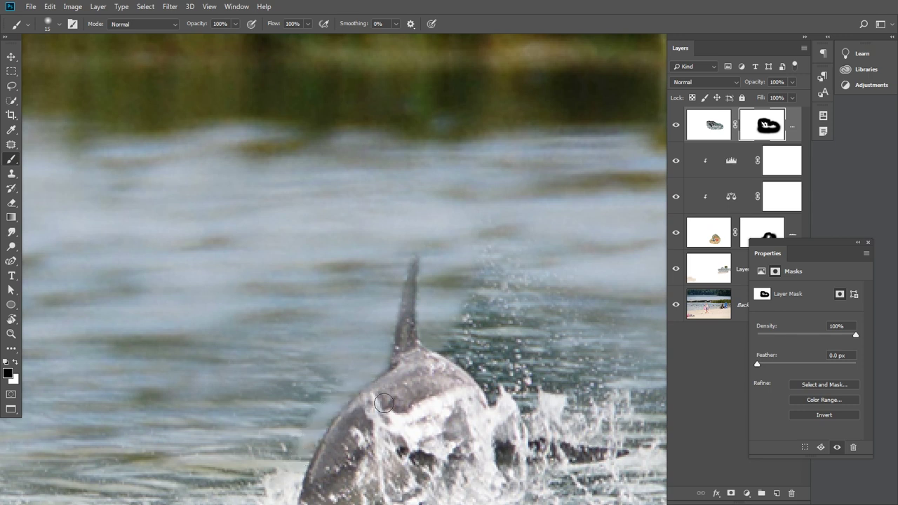
scroll(449, 217, "down", 3)
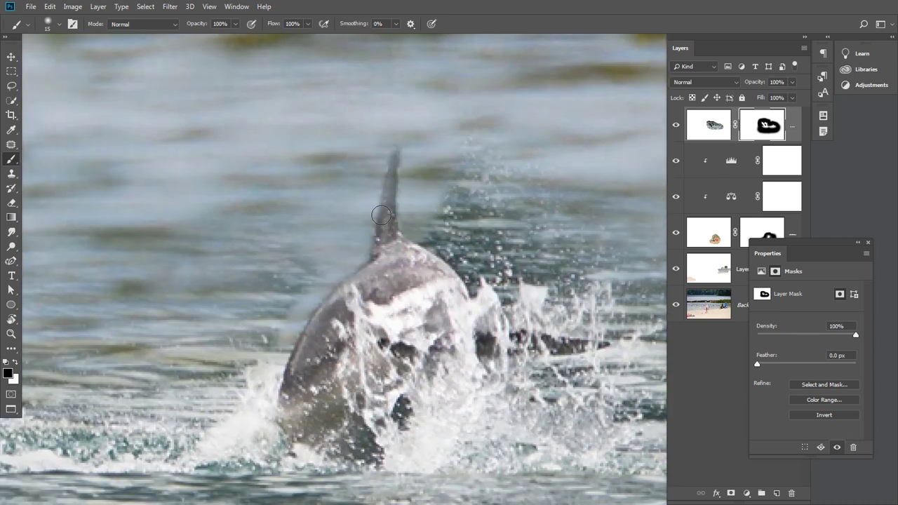
key("bracketright")
key("bracketright")
key("bracketright")
key("bracketright")
key("bracketright")
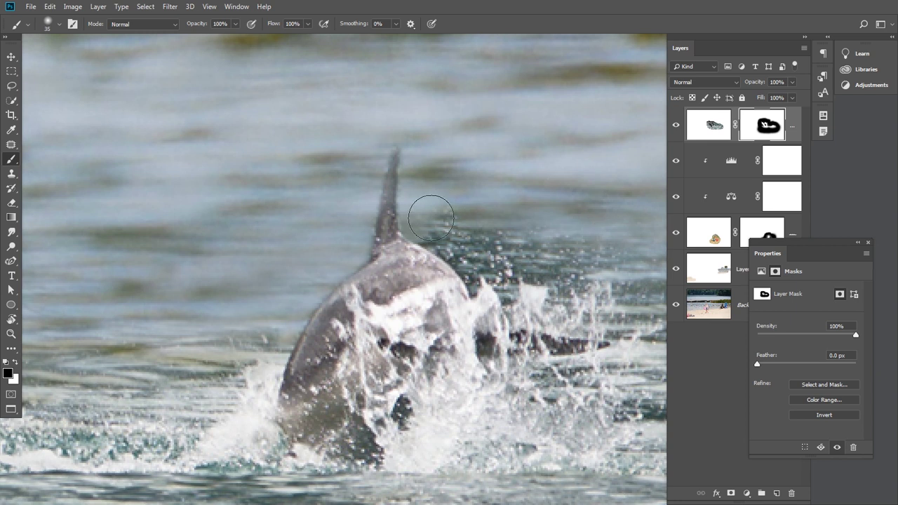
key("bracketleft")
key("bracketleft")
key("bracketleft")
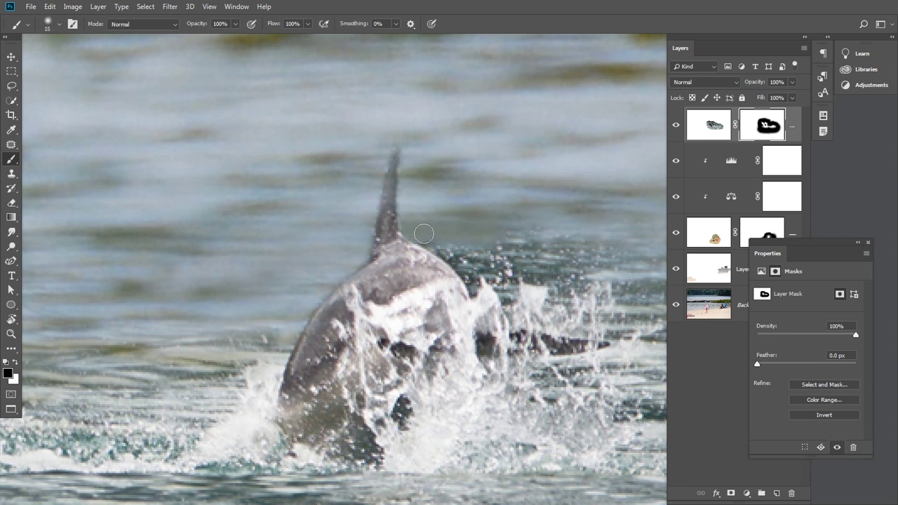
left_click_drag(424, 234, 465, 264)
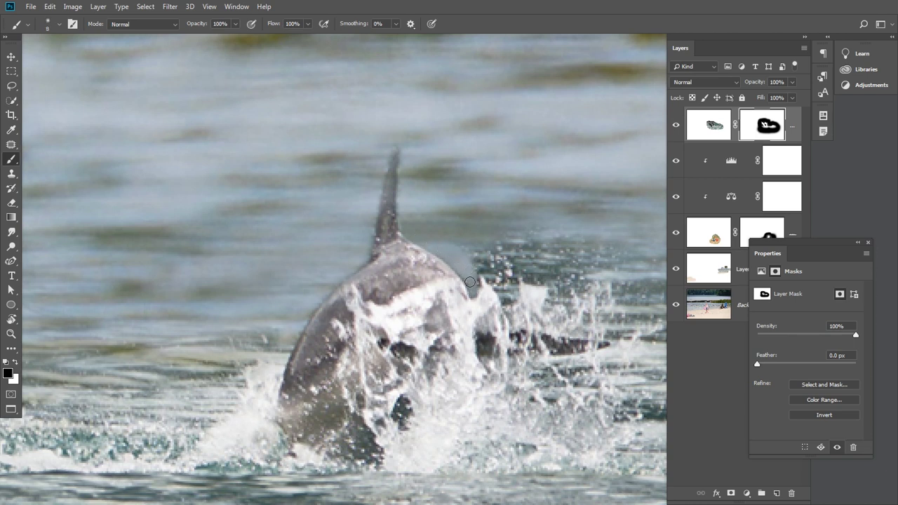
key("bracketright")
key("bracketright")
key("bracketright")
left_click_drag(498, 256, 309, 209)
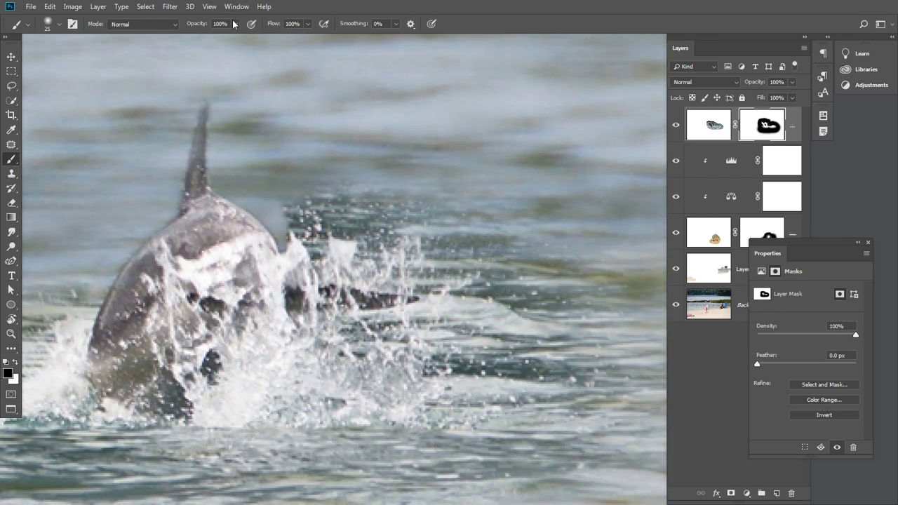
Step: Set brush opacity to 41% and paint the mask over the water near the rear dolphin
left_click(235, 24)
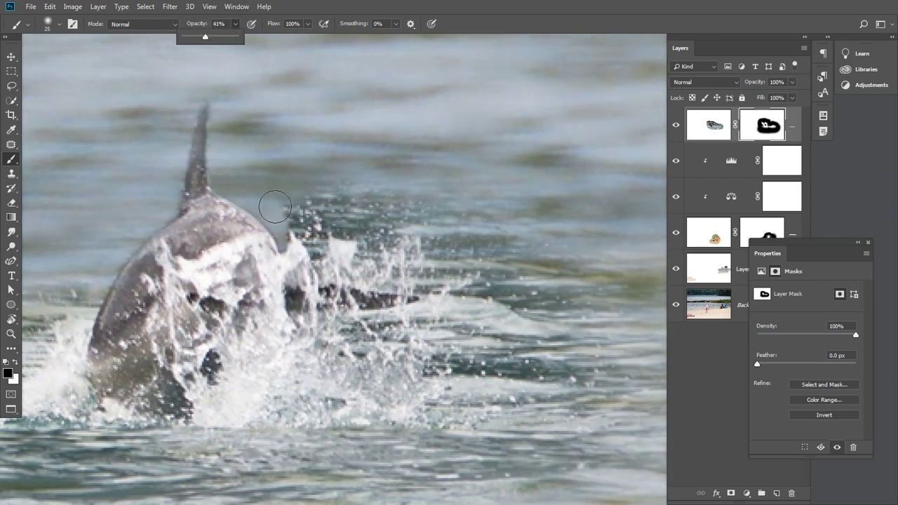
key("bracketright")
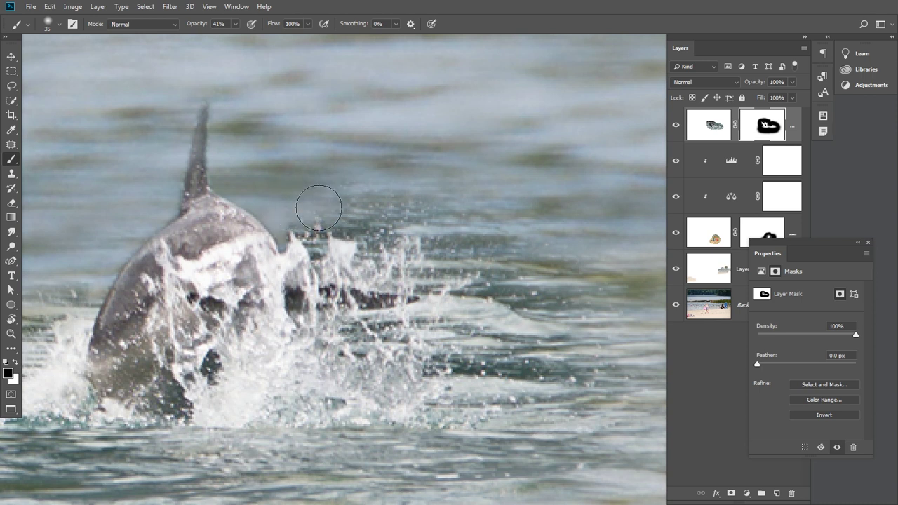
key("bracketleft")
key("bracketleft")
key("bracketleft")
key("bracketright")
key("bracketright")
key("bracketright")
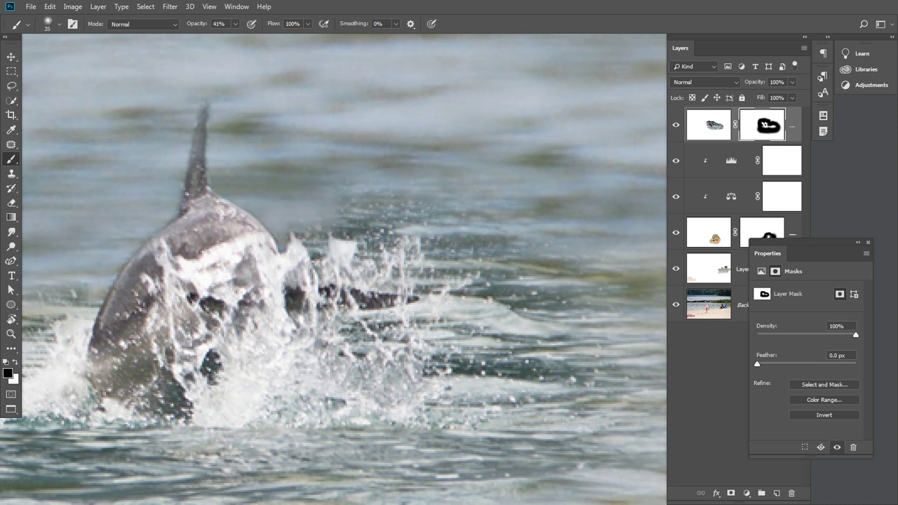
key("bracketright")
key("bracketright")
key("bracketright")
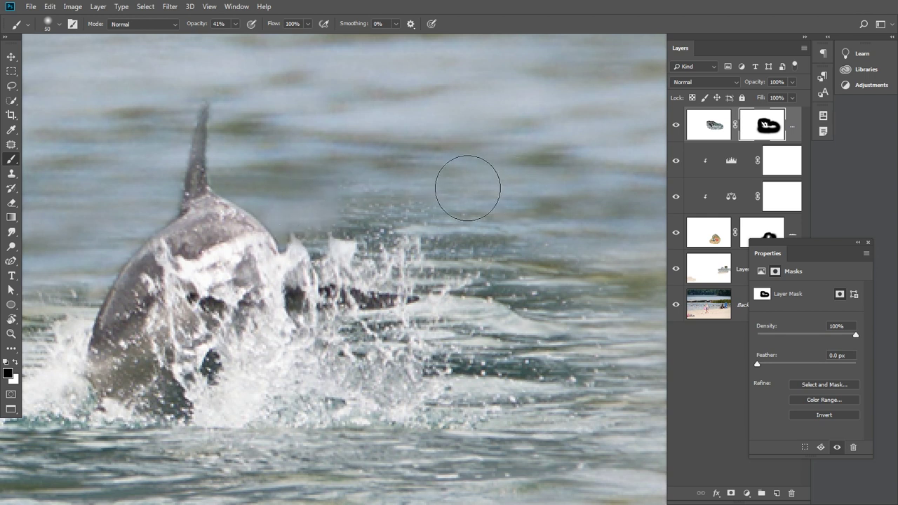
mouse_move(467, 188)
left_mouse_down()
mouse_move(343, 206)
mouse_move(467, 203)
mouse_move(353, 229)
mouse_move(533, 211)
mouse_move(641, 220)
mouse_move(317, 225)
mouse_move(301, 201)
left_mouse_up()
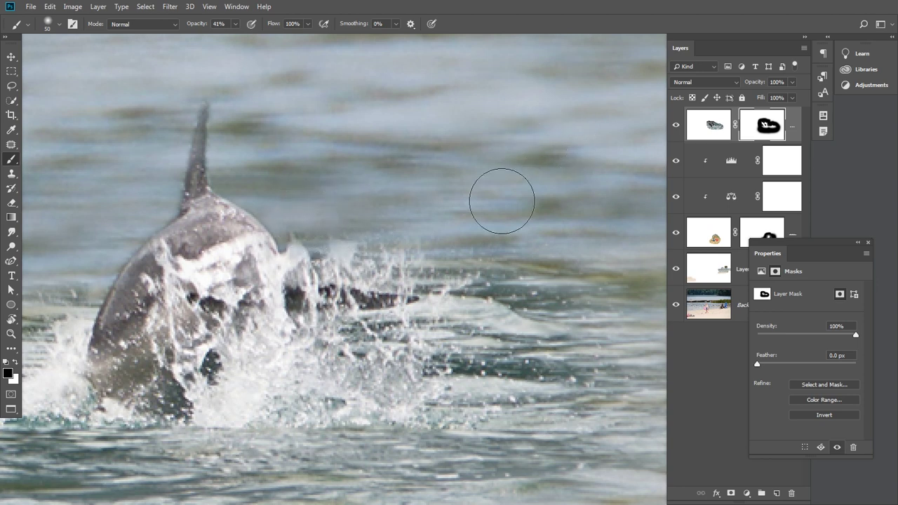
scroll(502, 201, "down", 5)
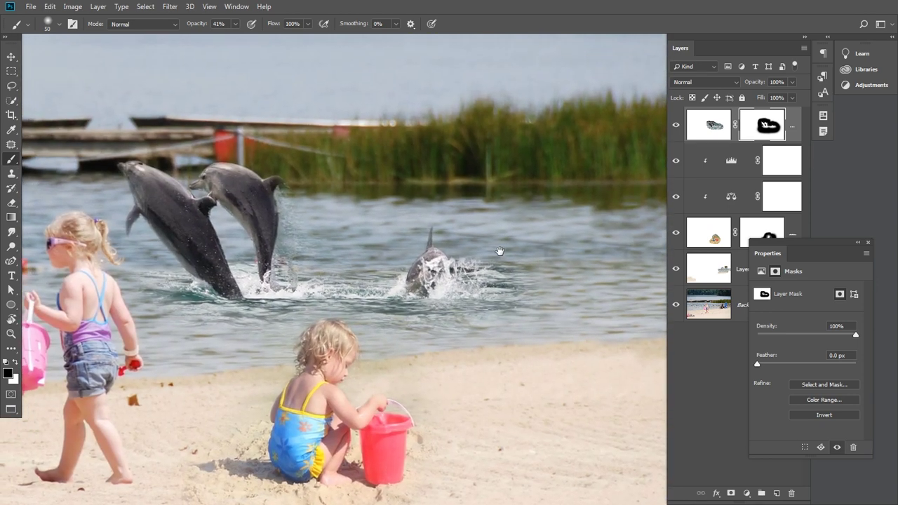
left_click_drag(499, 251, 506, 253)
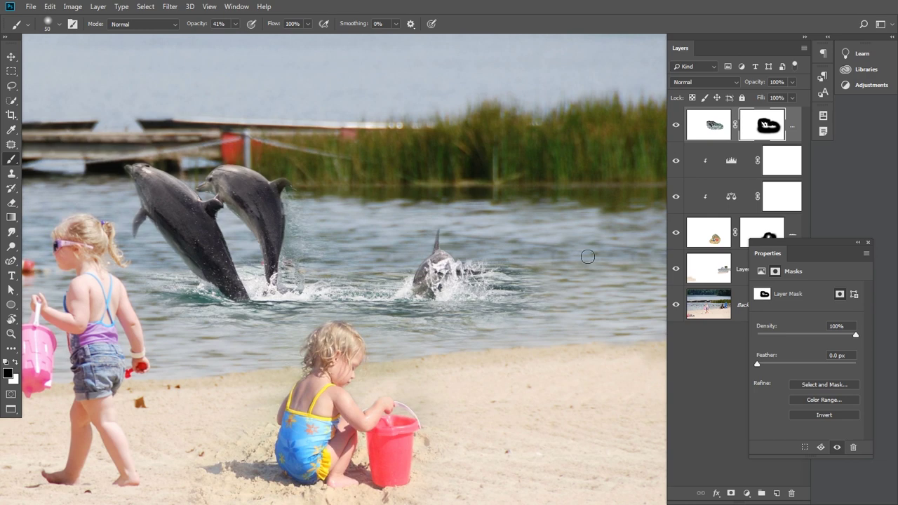
key("bracketright")
key("bracketright")
key("bracketleft")
key("bracketleft")
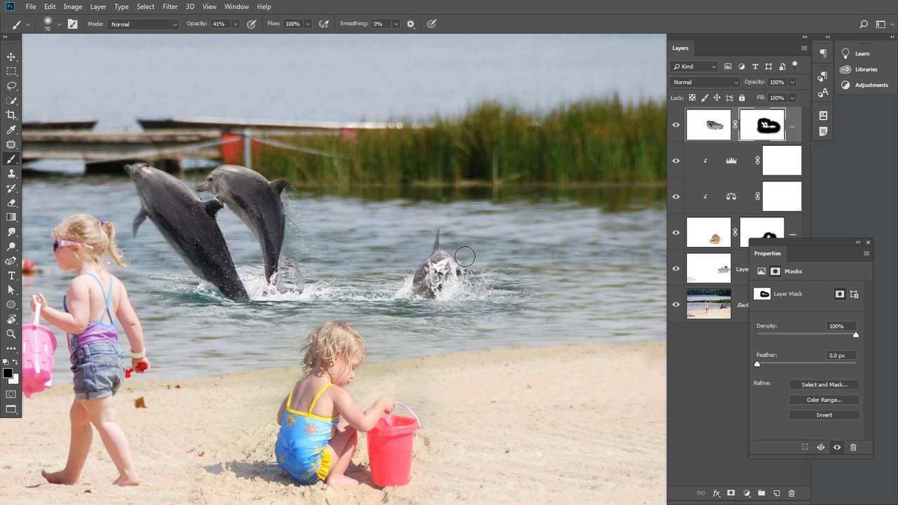
scroll(525, 262, "up", 2)
Step: Disable the dolphin layer mask to view the unmasked dolphin image
scroll(487, 263, "up", 3)
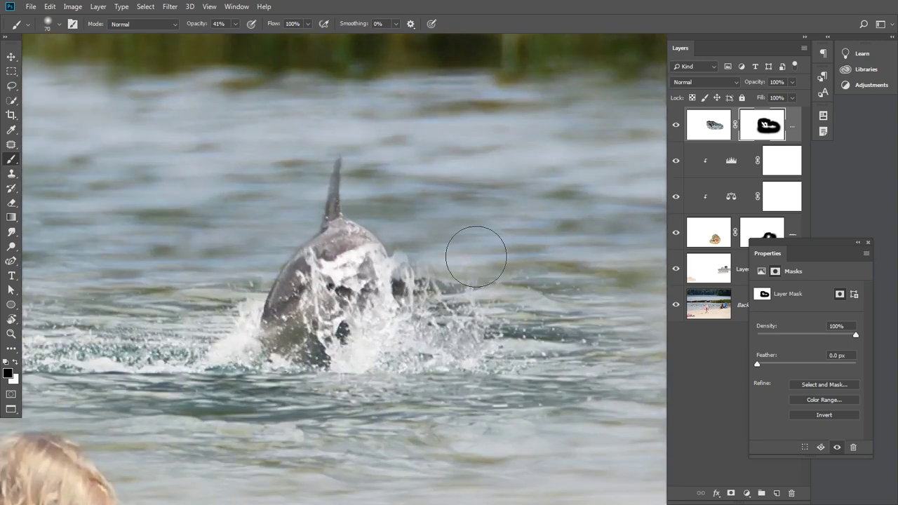
key("bracketleft")
key("bracketleft")
key("bracketleft")
key("bracketleft")
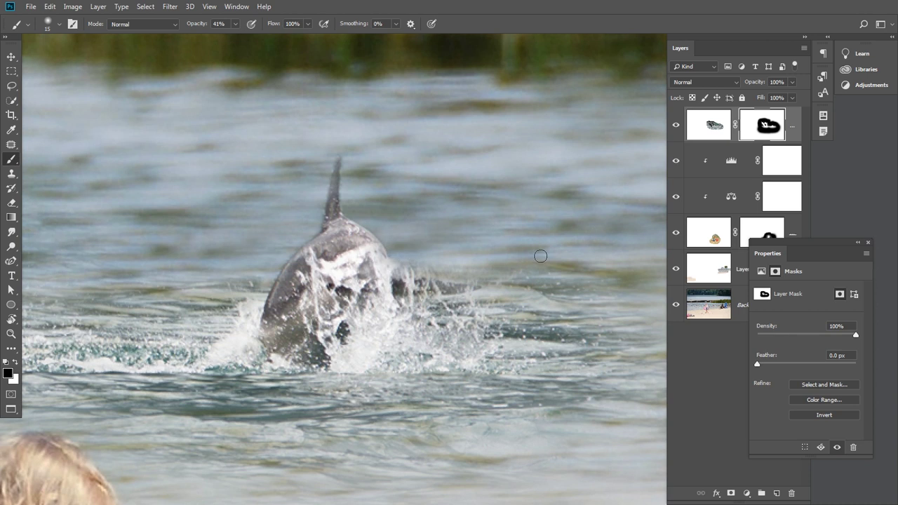
key("bracketright")
key("bracketright")
key("bracketright")
left_click_drag(521, 261, 381, 204)
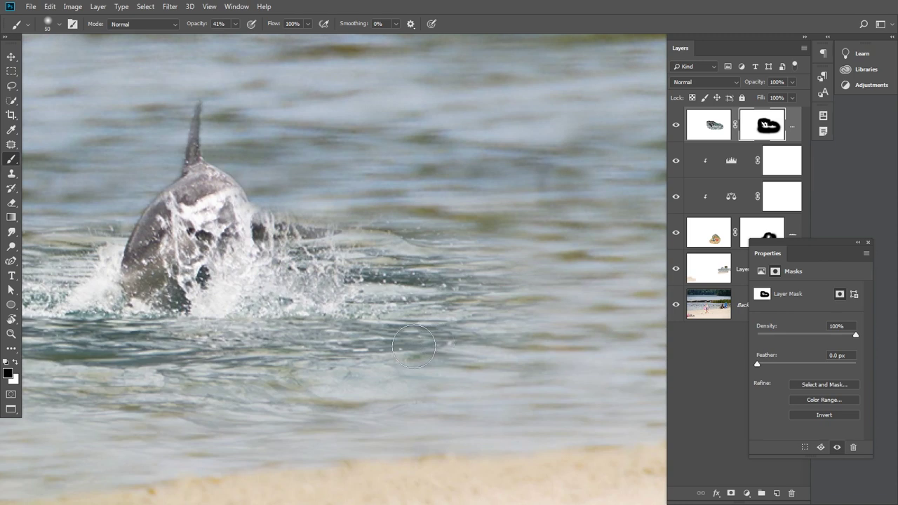
right_click(768, 125)
left_click(793, 130)
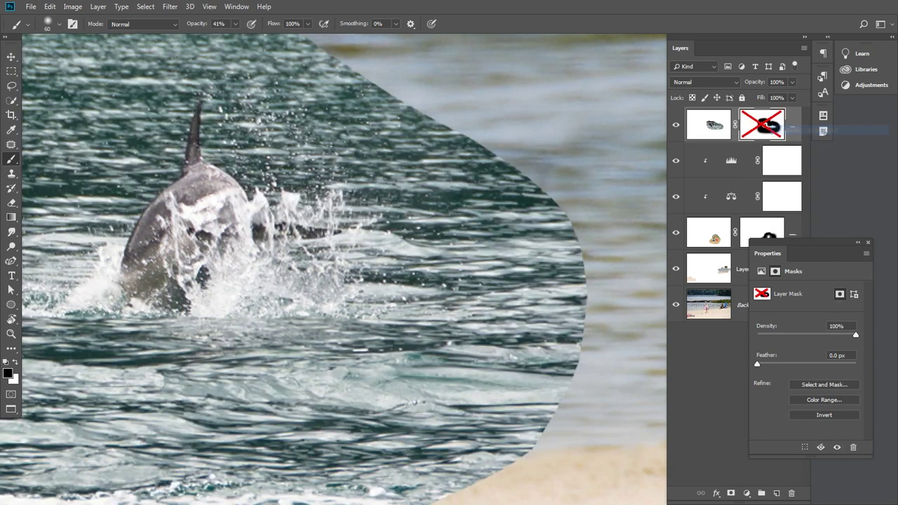
key("bracketright")
Step: Re-enable the layer mask and blend the water below the rear dolphin
right_click(768, 125)
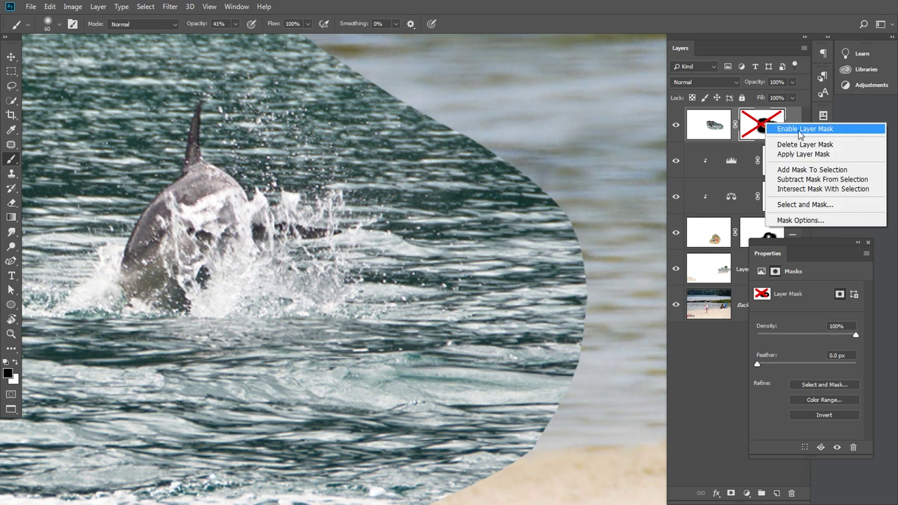
key("Escape")
right_click(768, 126)
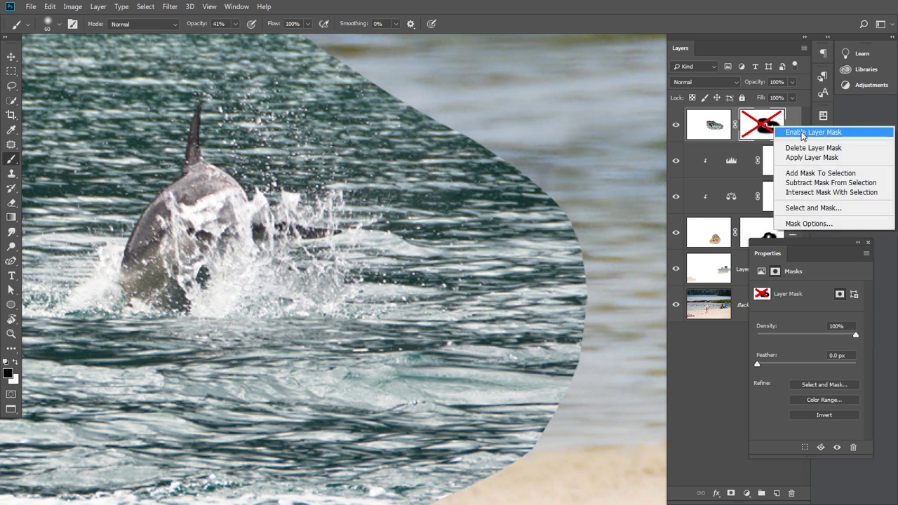
left_click(793, 131)
key("bracketright")
key("bracketright")
key("bracketright")
key("bracketright")
key("bracketright")
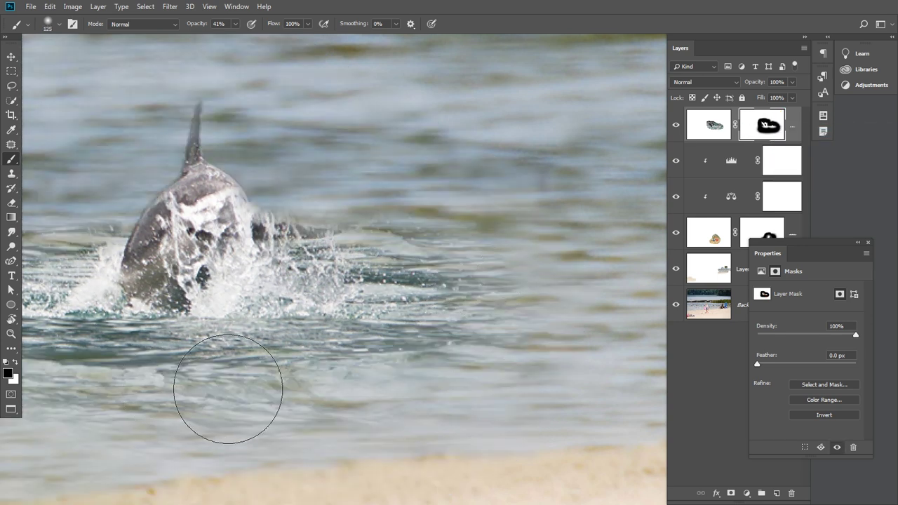
left_click_drag(226, 389, 558, 367)
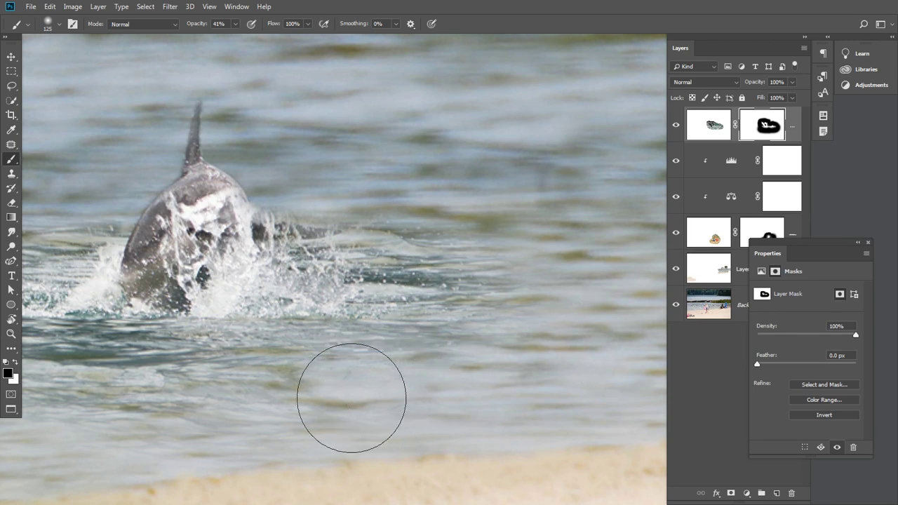
mouse_move(405, 265)
left_mouse_down()
mouse_move(467, 277)
mouse_move(435, 256)
left_mouse_up()
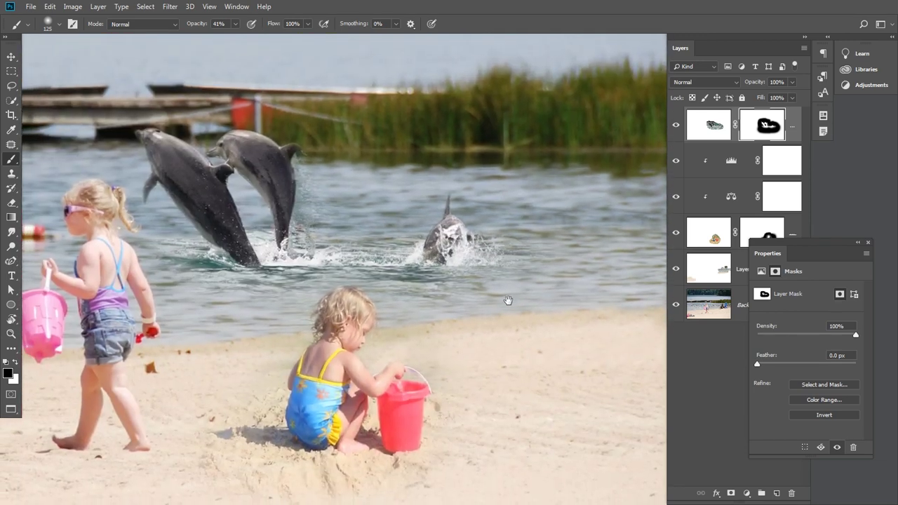
Step: Hide the spray beside the second leaping dolphin's tail with a smaller brush
left_click_drag(507, 301, 543, 287)
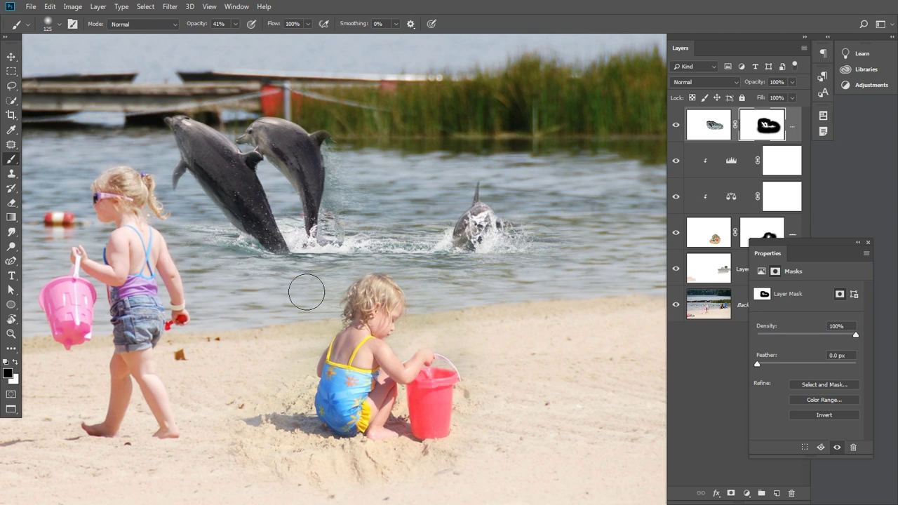
left_click_drag(430, 309, 525, 330)
scroll(472, 237, "up", 2)
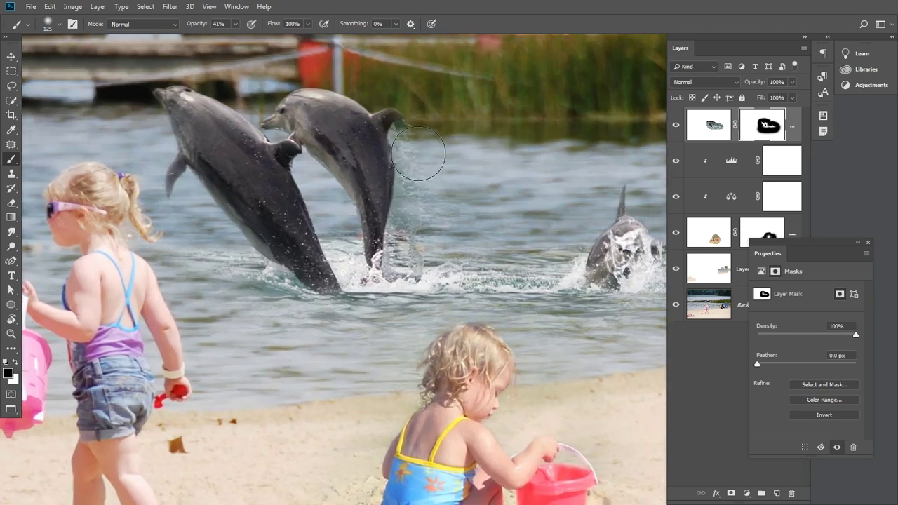
scroll(429, 193, "up", 3)
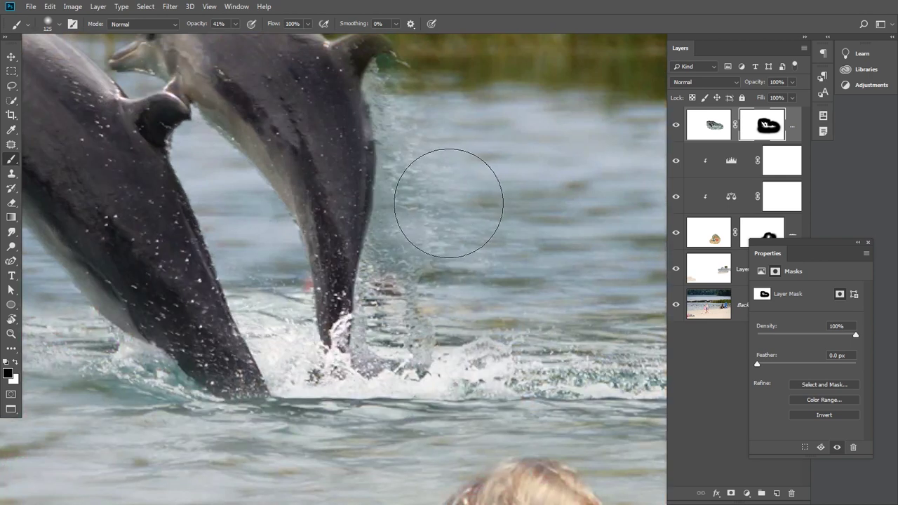
key("bracketleft")
key("bracketleft")
key("bracketleft")
key("bracketleft")
key("bracketleft")
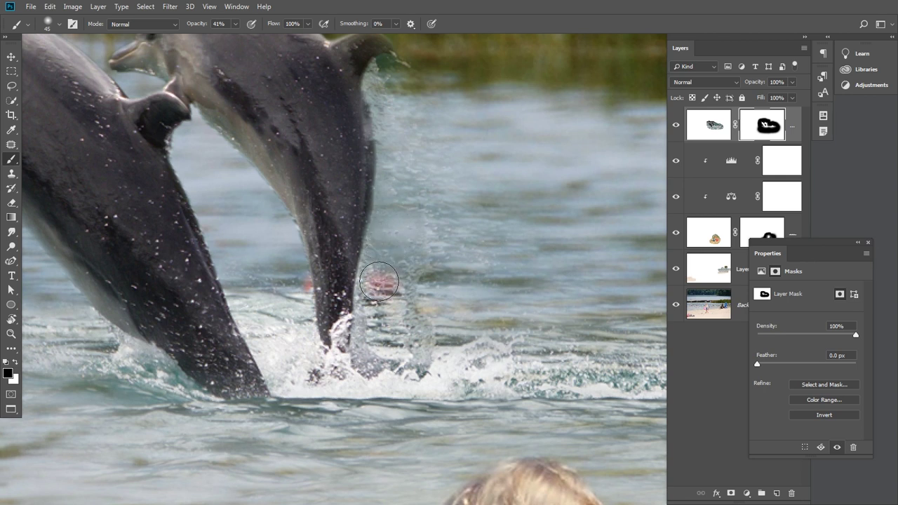
left_click_drag(379, 281, 381, 294)
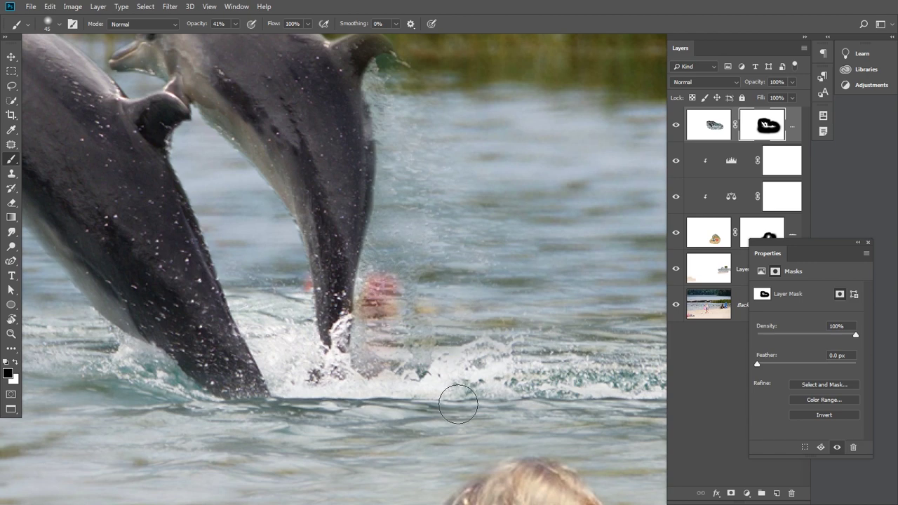
Step: Zoom out to view the whole composite of dock, girls and dolphins
left_click(515, 284, "alt")
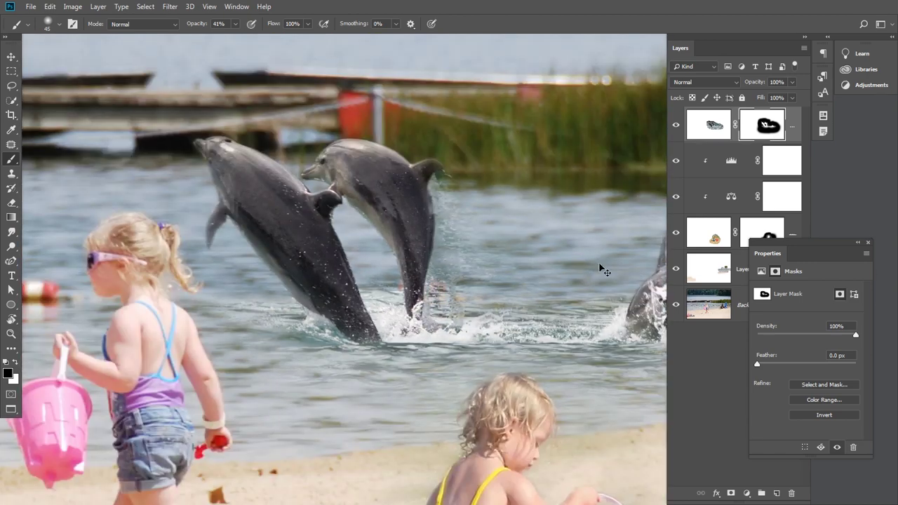
left_click(512, 261, "alt")
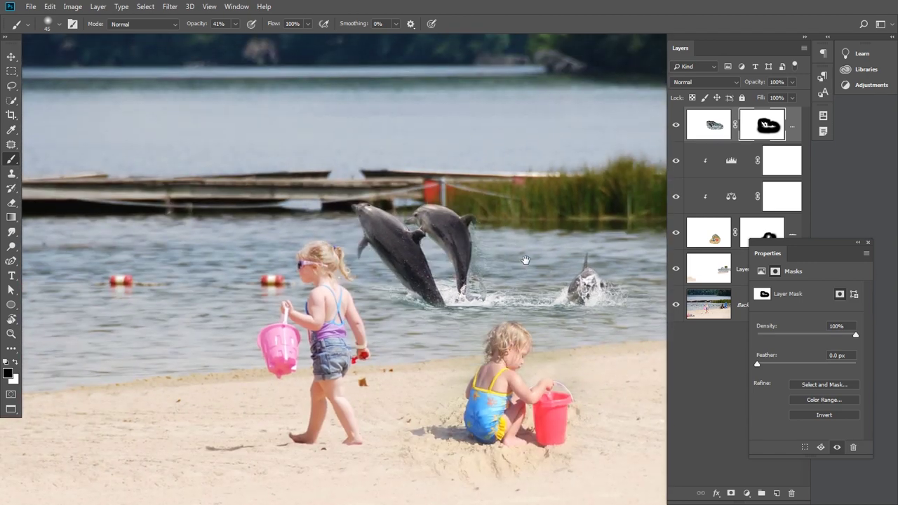
left_click(523, 262, "alt")
left_click(521, 288, "alt")
left_click(518, 312)
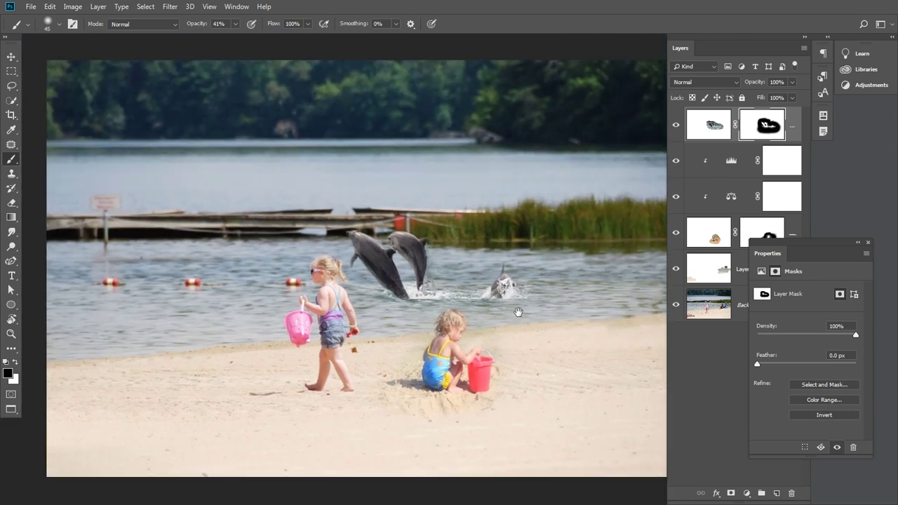
Step: Switch to the Move tool with Auto-Select off and target the top layer's image thumbnail
key("v")
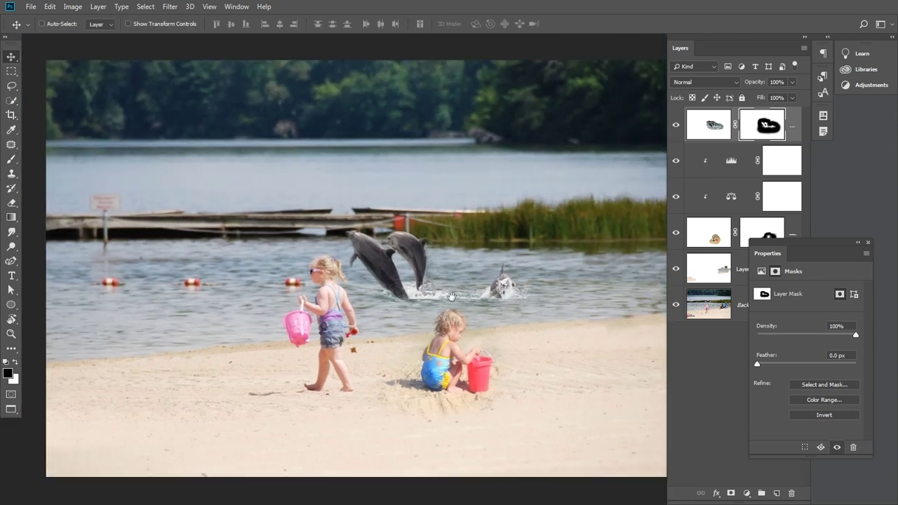
left_click(42, 24)
mouse_move(299, 285)
left_mouse_down()
mouse_move(463, 284)
mouse_move(414, 312)
left_mouse_up()
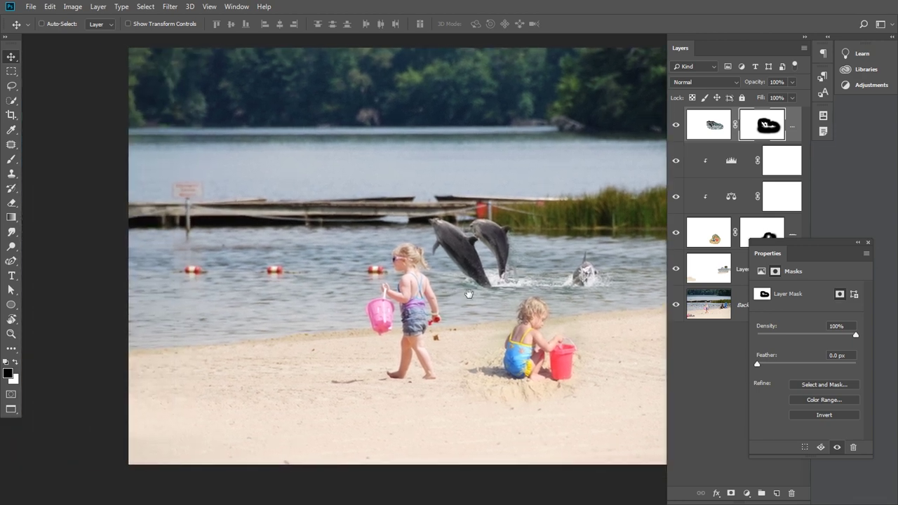
scroll(393, 298, "up", 5)
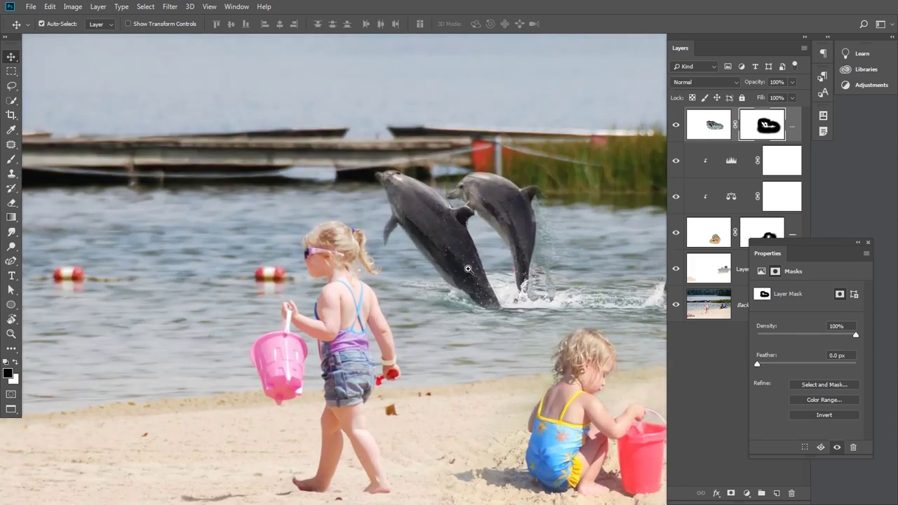
left_click_drag(361, 284, 365, 281)
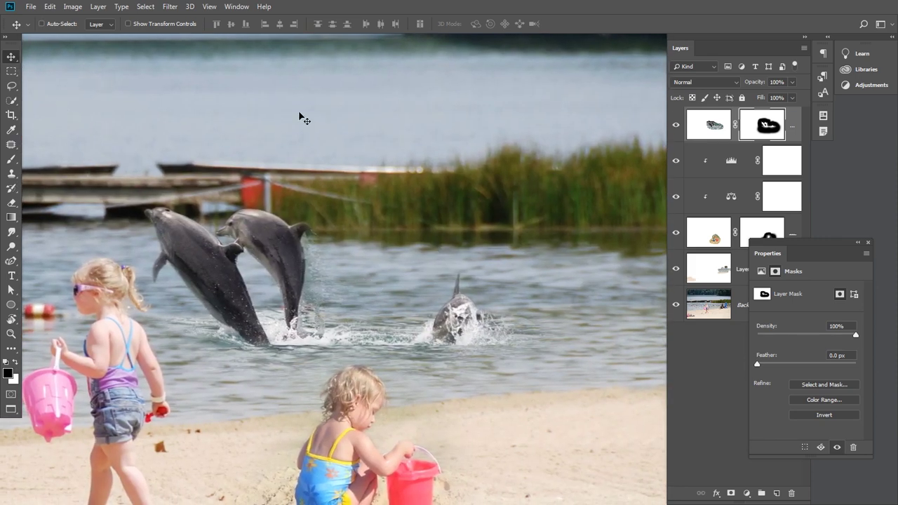
scroll(372, 150, "down", 3)
scroll(457, 236, "up", 4)
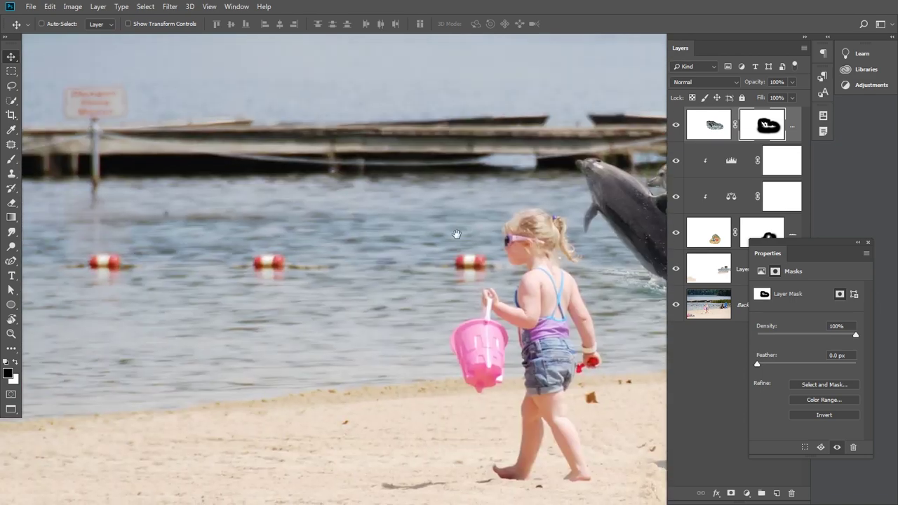
scroll(412, 207, "left", 5)
scroll(412, 208, "down", 3)
scroll(201, 248, "up", 4)
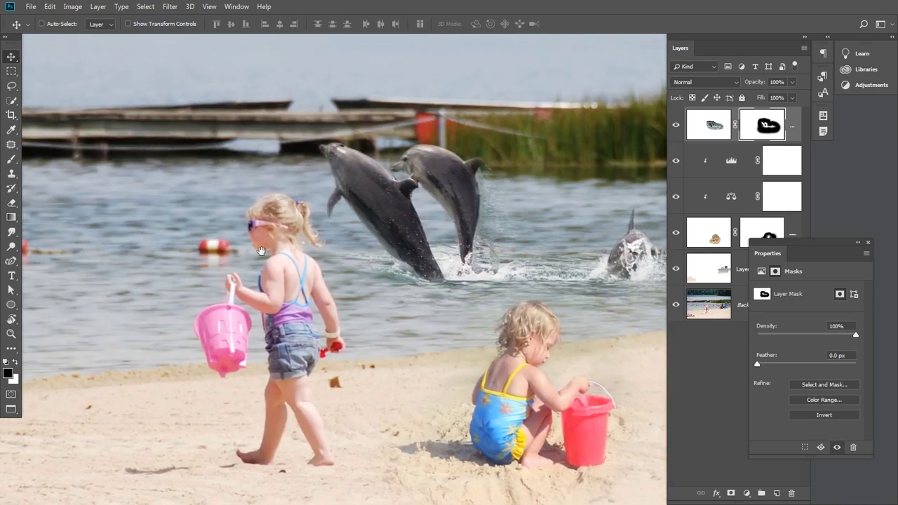
scroll(195, 254, "right", 3)
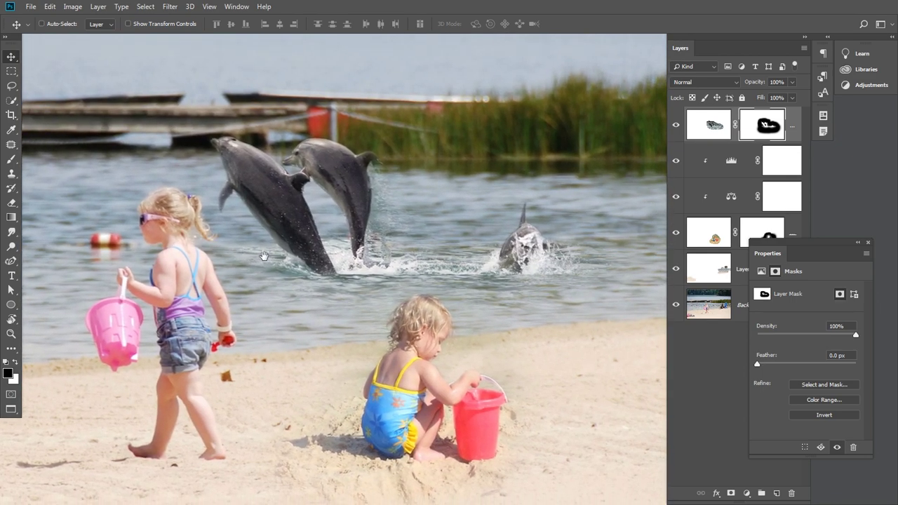
left_click(712, 125)
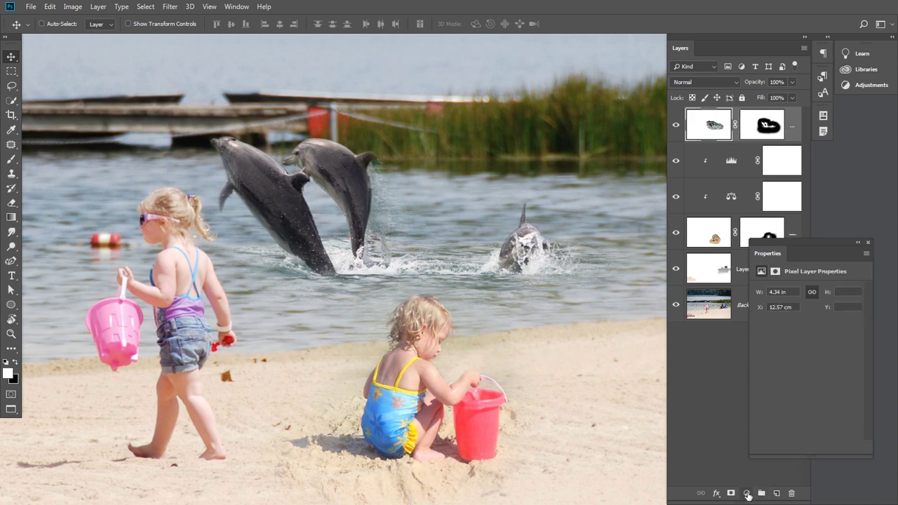
Step: Add a Levels adjustment layer clipped to the dolphin layer
left_click(748, 494)
left_click(775, 340)
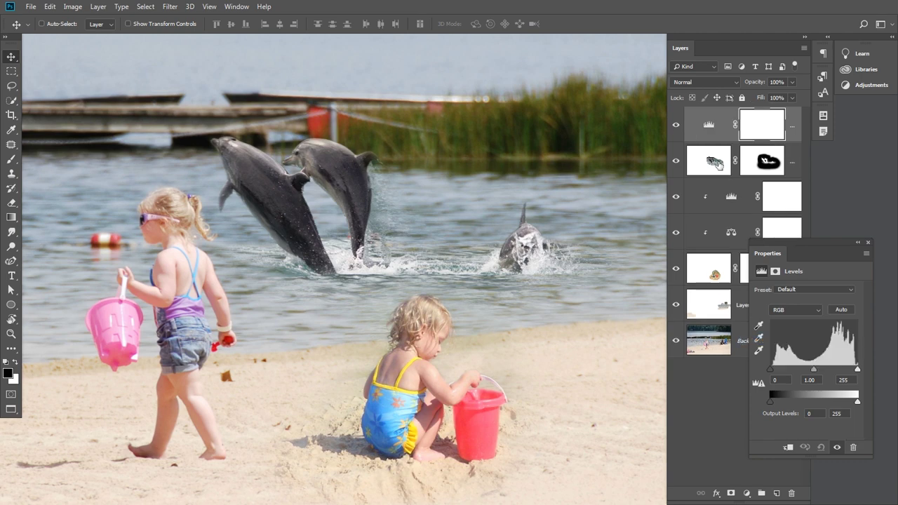
left_click(717, 142, "alt")
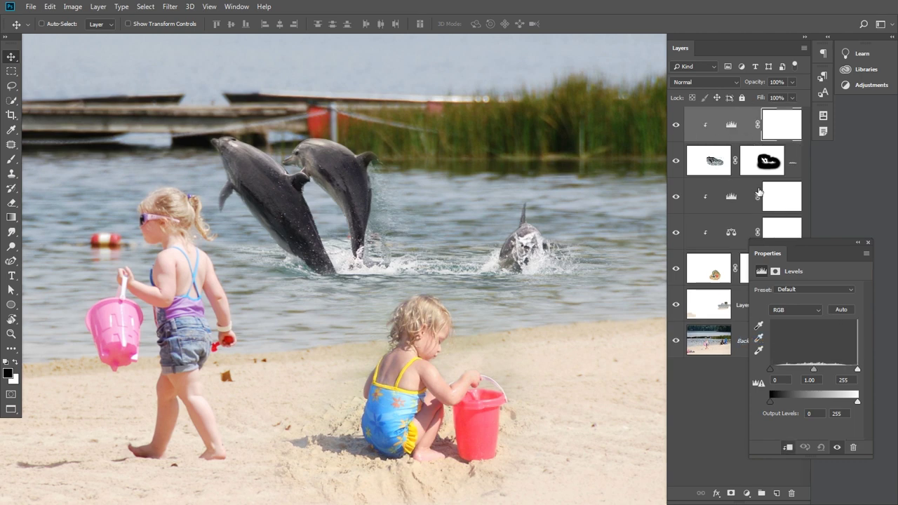
left_click(740, 134)
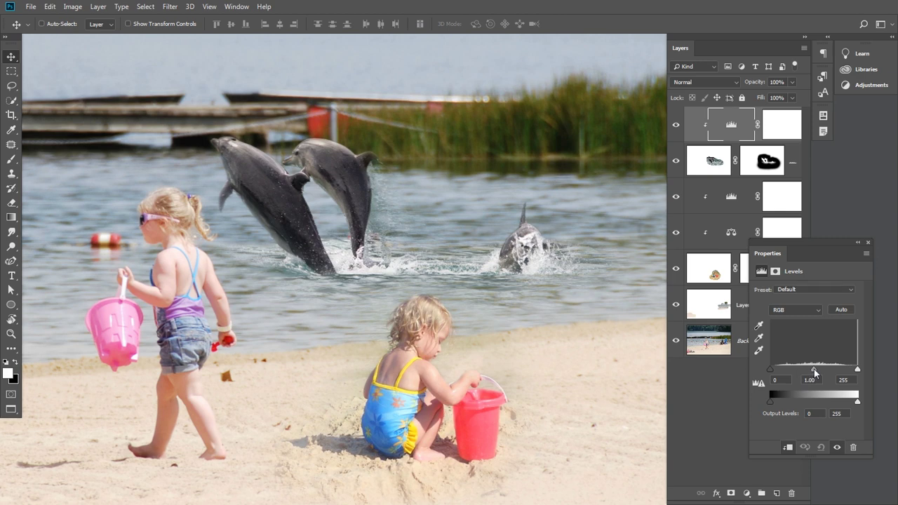
Step: Set the Levels input values to 15, 1.34 and 224
left_click_drag(814, 371, 810, 372)
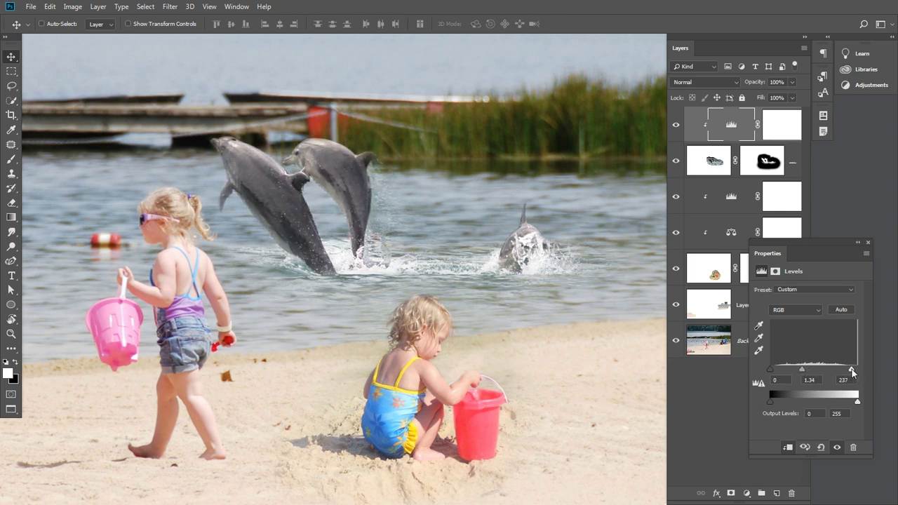
left_click_drag(852, 369, 848, 371)
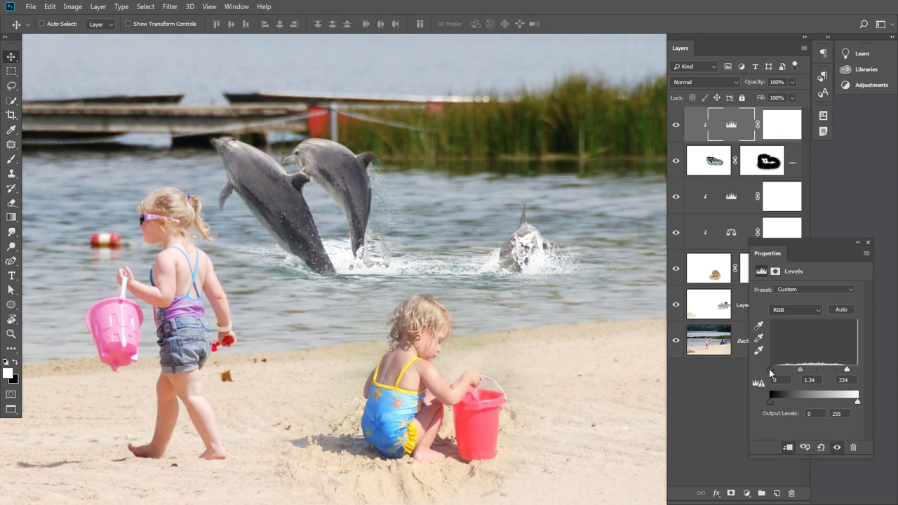
left_click_drag(770, 370, 776, 370)
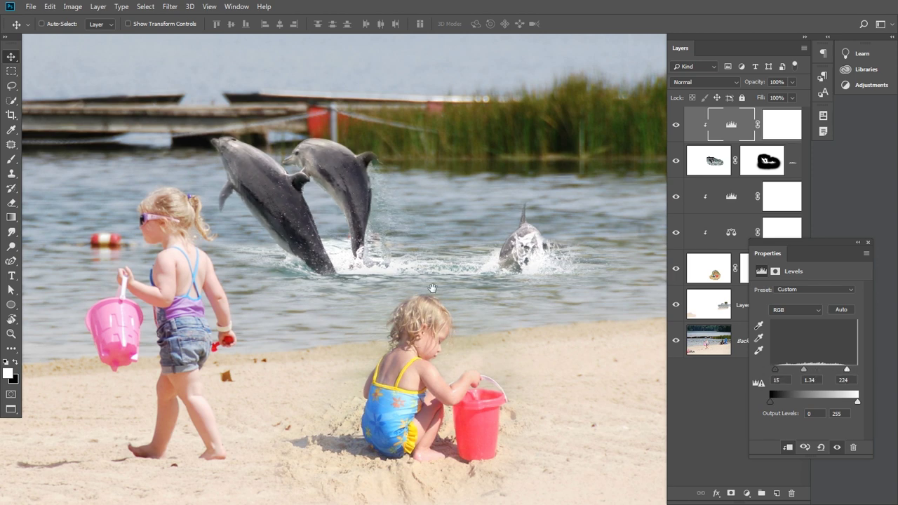
scroll(439, 274, "down", 2)
scroll(457, 285, "down", 1)
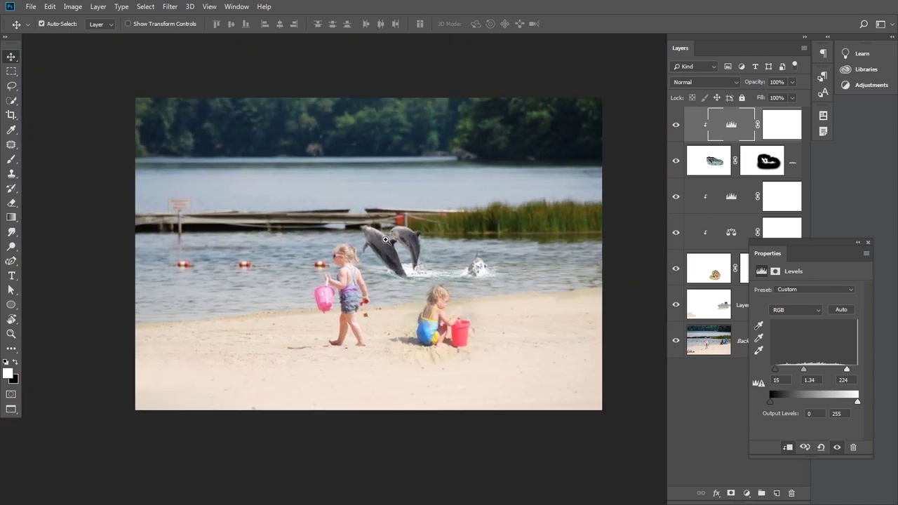
scroll(385, 239, "up", 1)
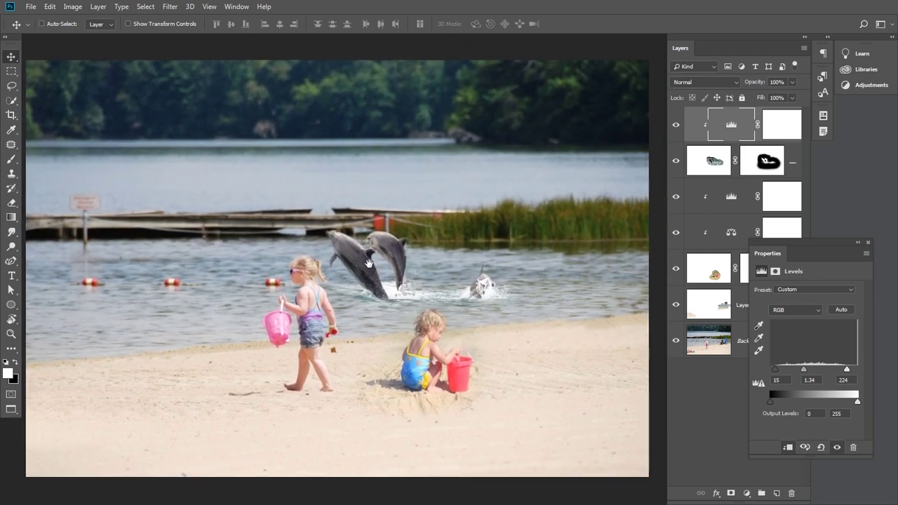
Step: Add a Hue/Saturation layer with Saturation +38, then a new default Levels layer above it
left_click(747, 494)
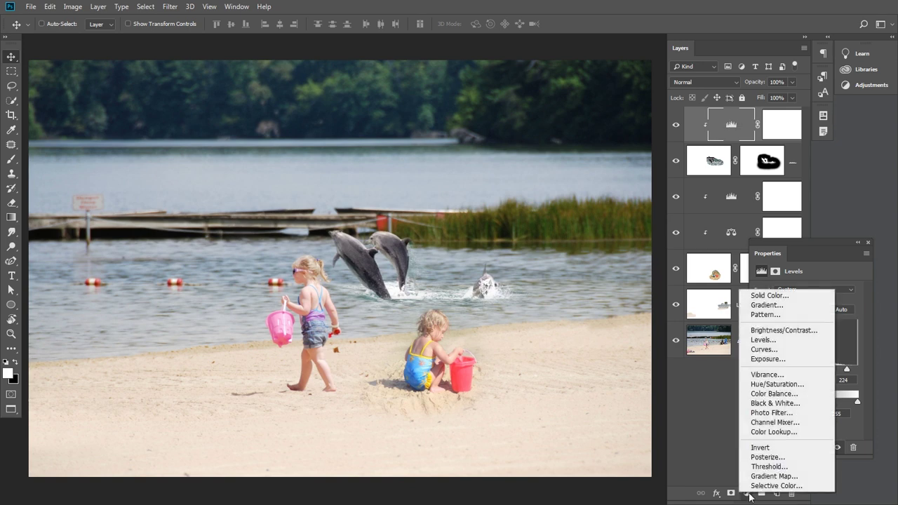
left_click(806, 384)
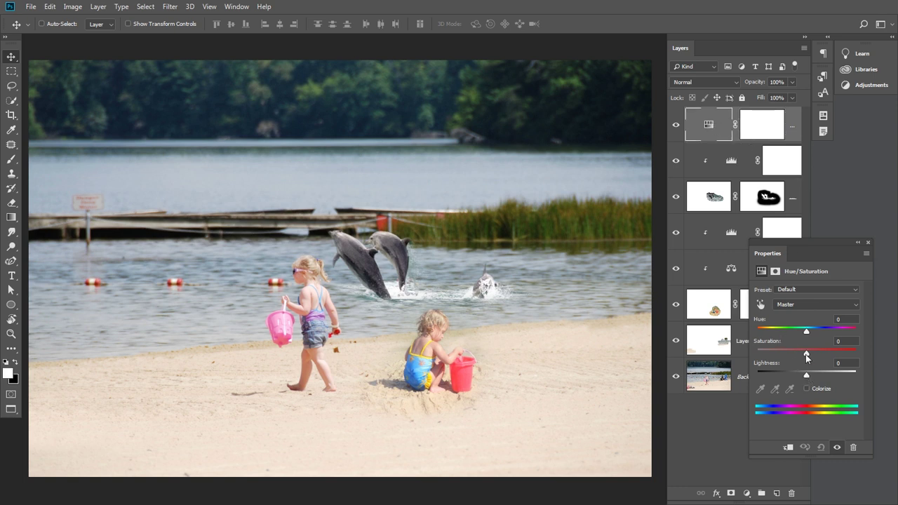
left_click_drag(806, 354, 805, 354)
left_click_drag(812, 354, 826, 356)
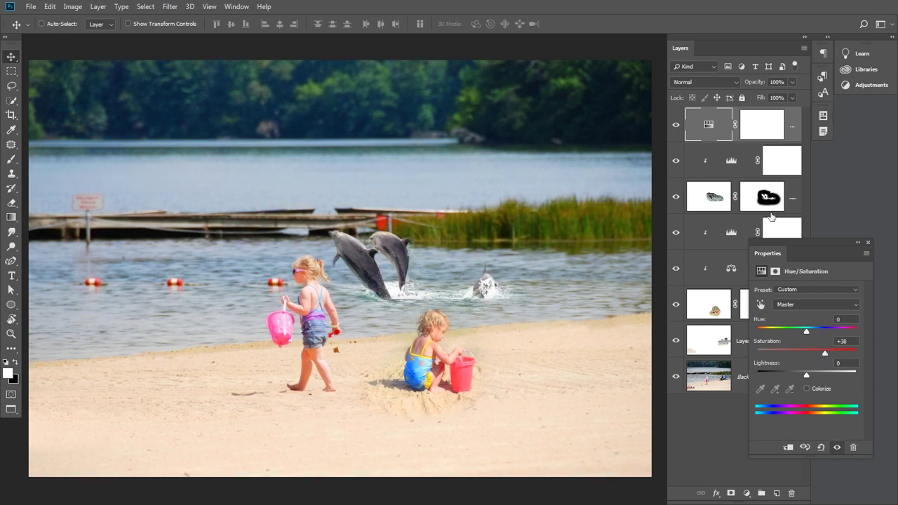
left_click(747, 495)
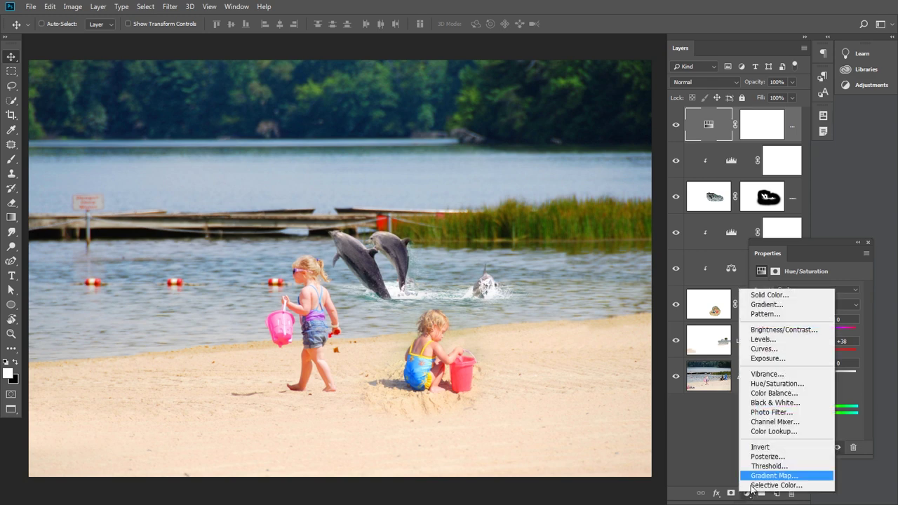
left_click(784, 342)
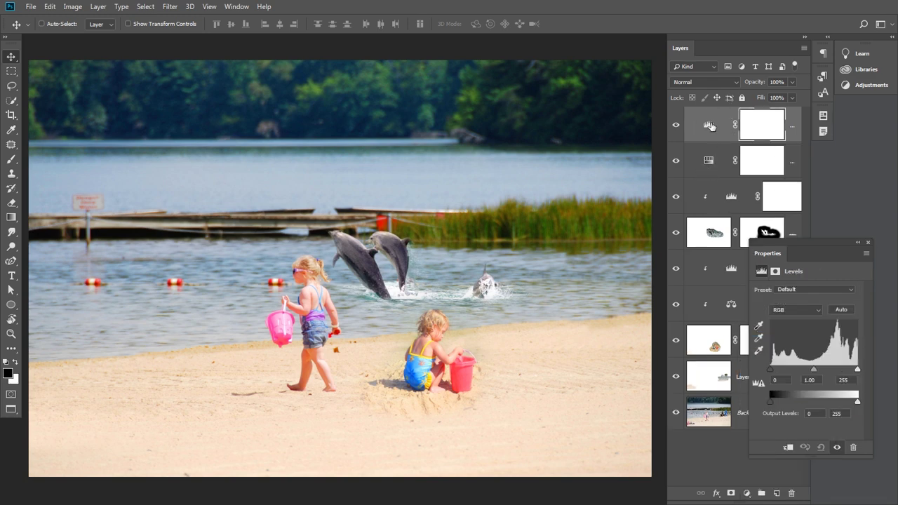
Step: Set the top Levels layer's midtone to 0.71 and white point to 237
left_click(710, 125)
key("x")
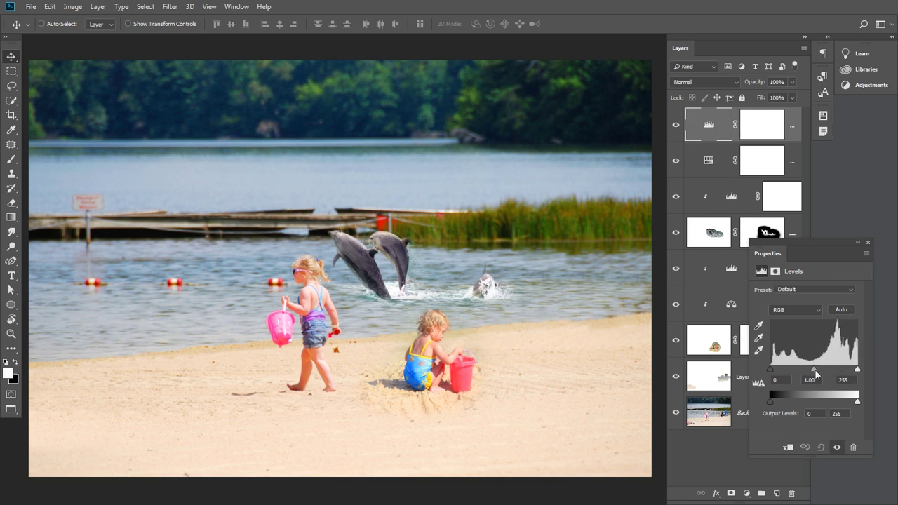
left_click_drag(815, 371, 824, 371)
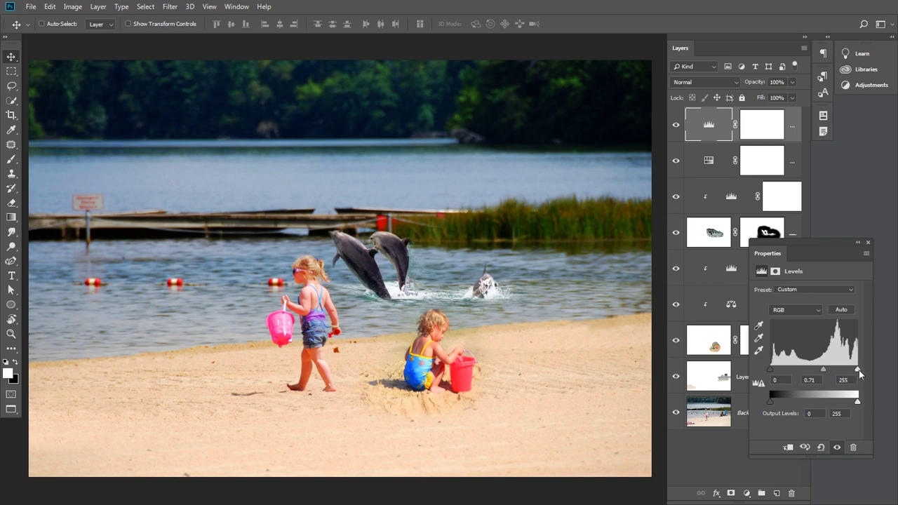
left_click_drag(857, 371, 851, 370)
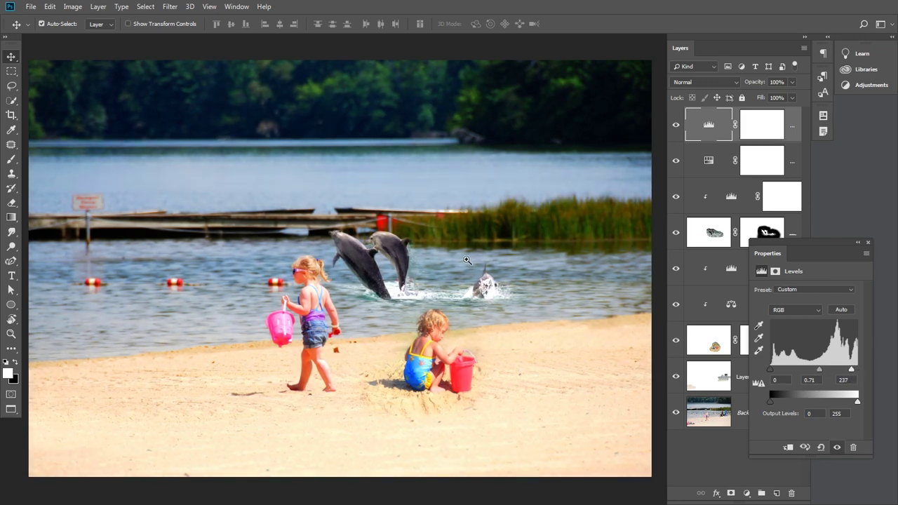
Step: Zoom in on the dolphins and children to check the contrast, then back out
left_click(466, 260)
left_click(395, 268)
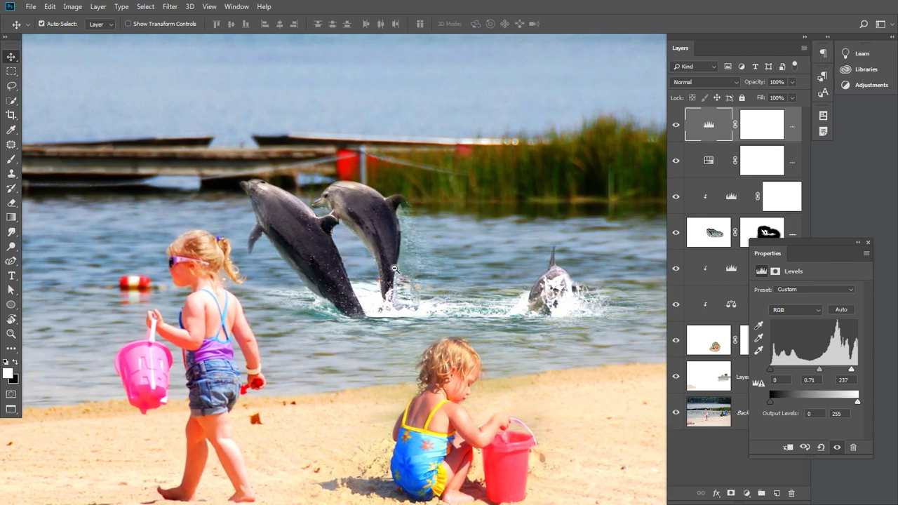
left_click(401, 250)
left_click(400, 249)
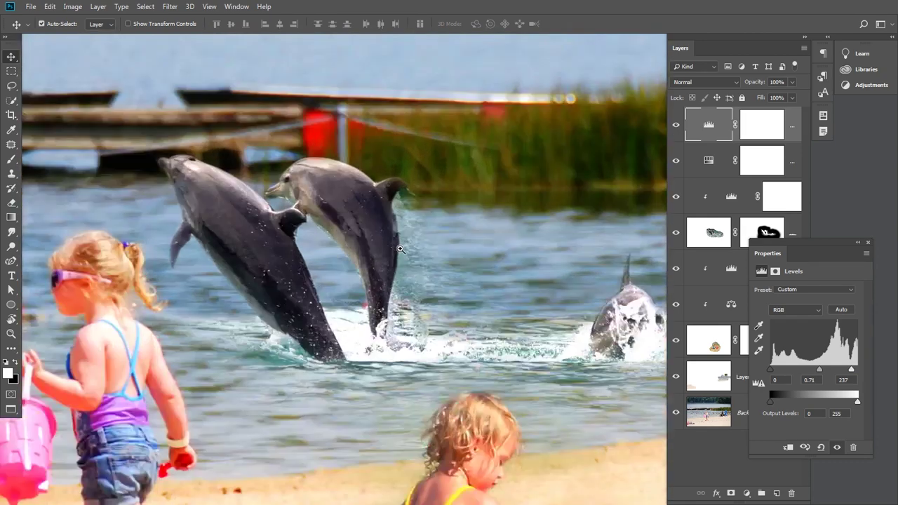
left_click(417, 268, "alt")
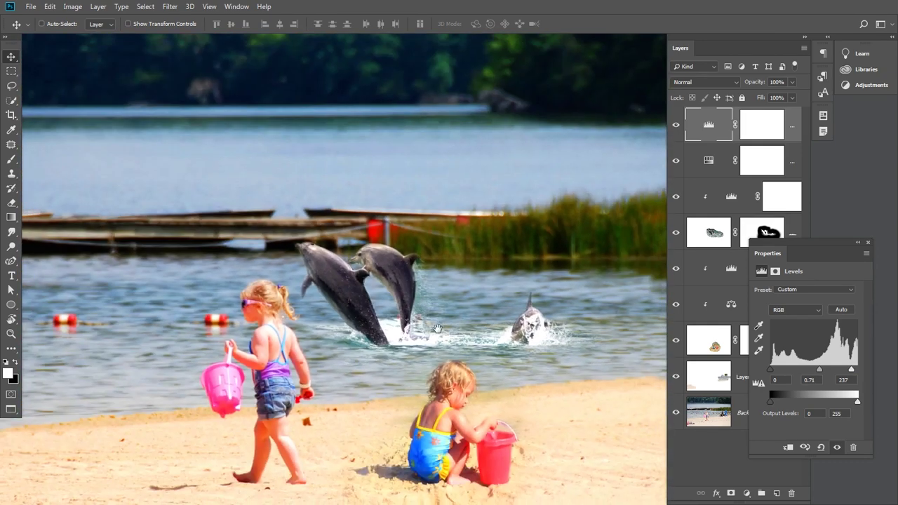
scroll(436, 328, "down", 1)
scroll(428, 301, "down", 2)
scroll(421, 281, "up", 1)
scroll(417, 270, "up", 1)
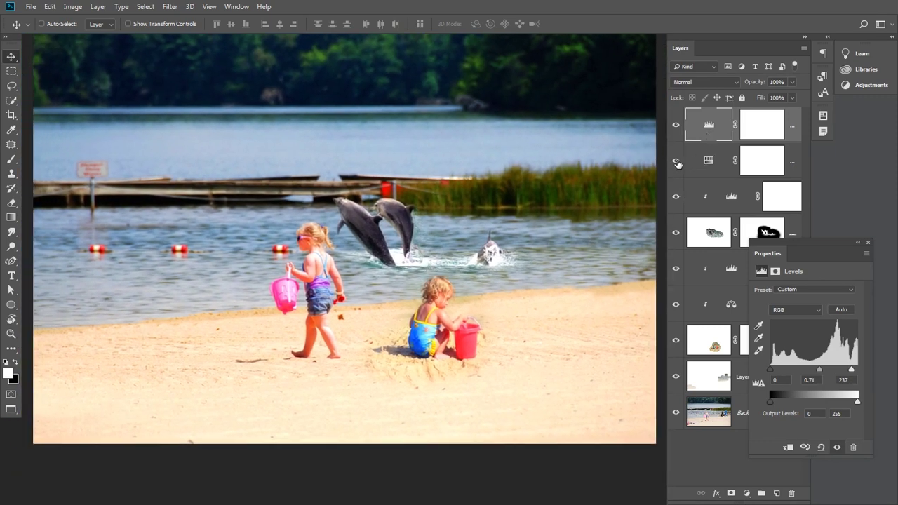
Step: Compare the saturation boost on and off, then reduce it to +16
left_click(677, 162)
left_click(676, 162)
left_click(708, 162)
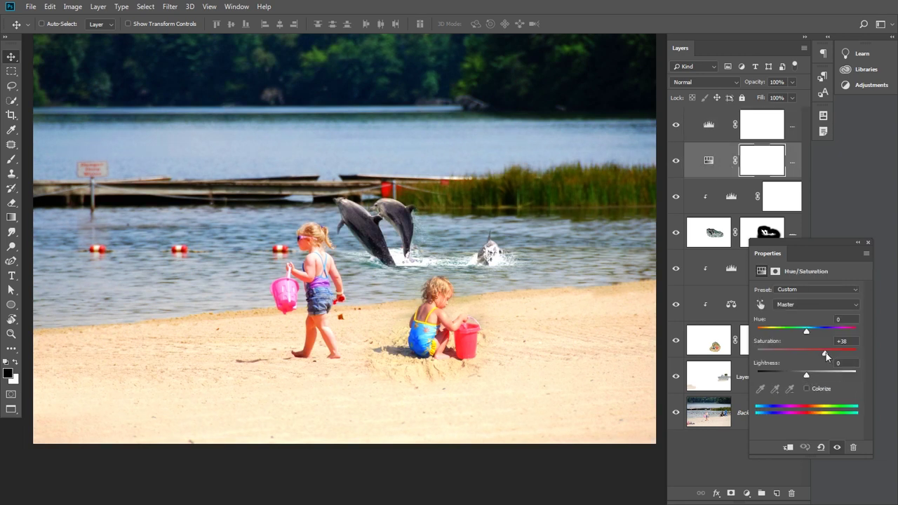
left_click_drag(825, 353, 815, 354)
scroll(501, 321, "up", 1)
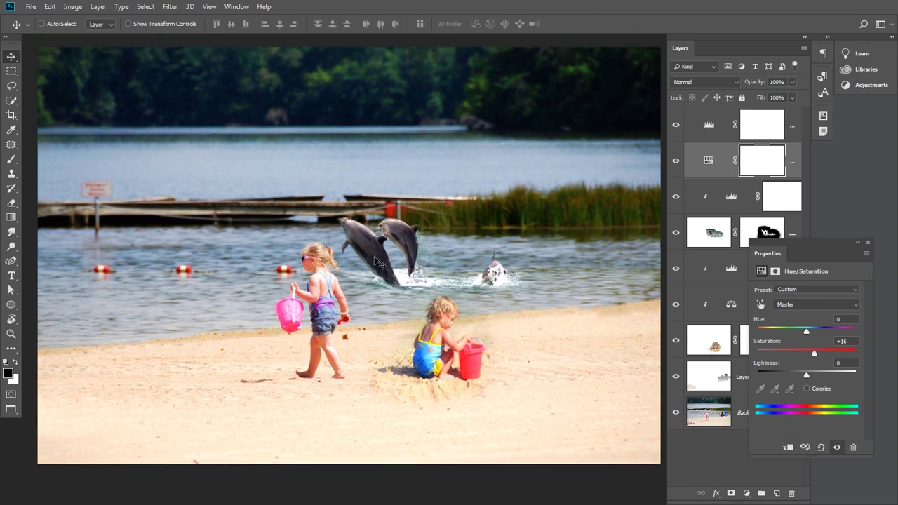
Step: Set the dolphin-clipped Levels layer to 15, 1.89 and 255, then inspect the children
left_click(731, 199)
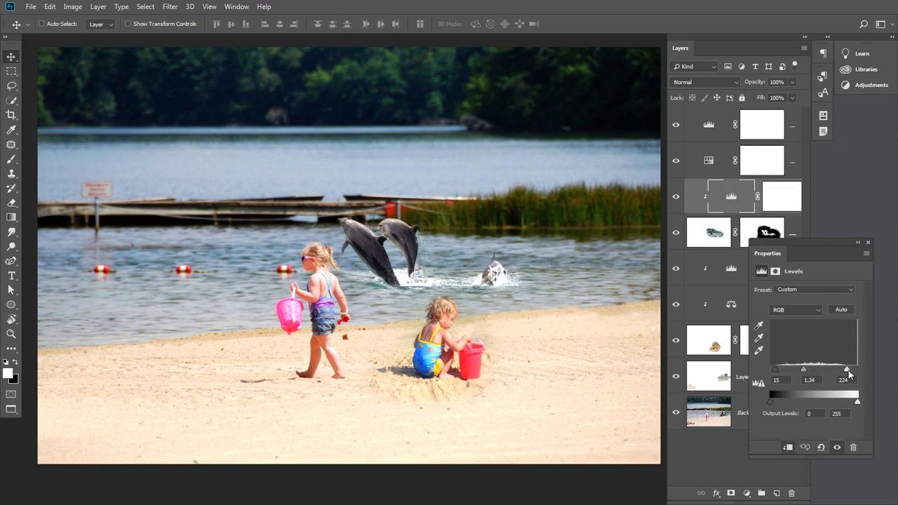
left_click_drag(848, 373, 856, 370)
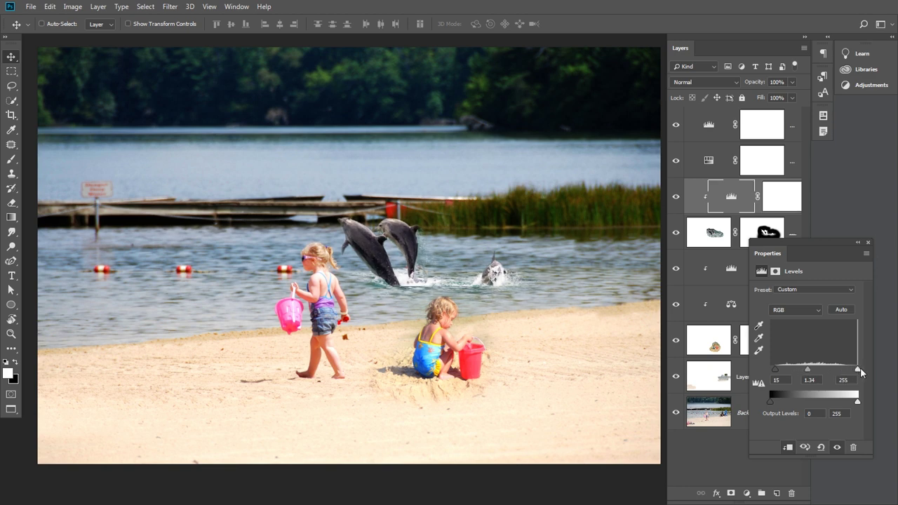
left_click_drag(856, 371, 877, 371)
left_click_drag(808, 370, 798, 373)
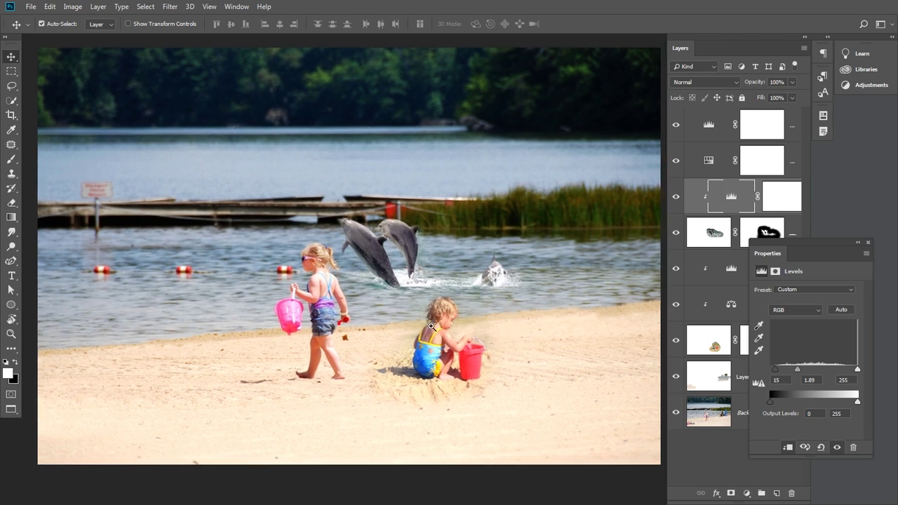
scroll(433, 327, "up", 1)
left_click(464, 320)
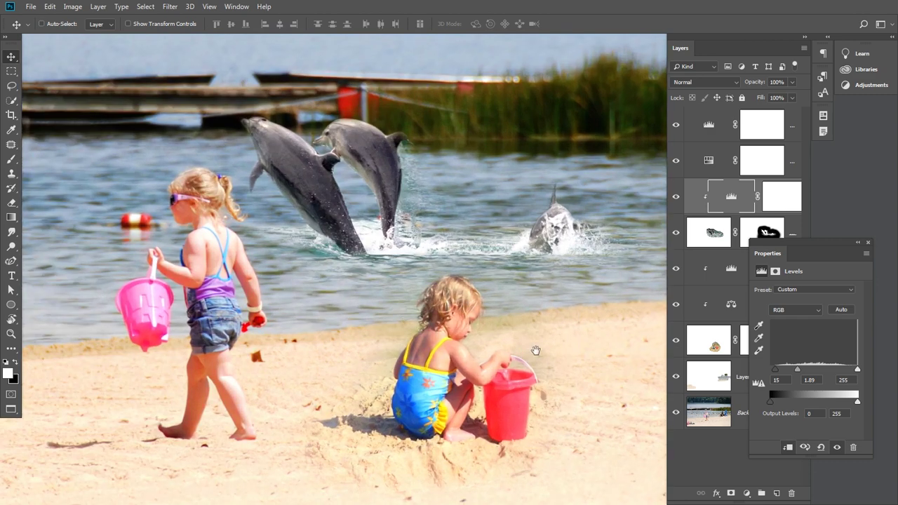
scroll(553, 338, "down", 2)
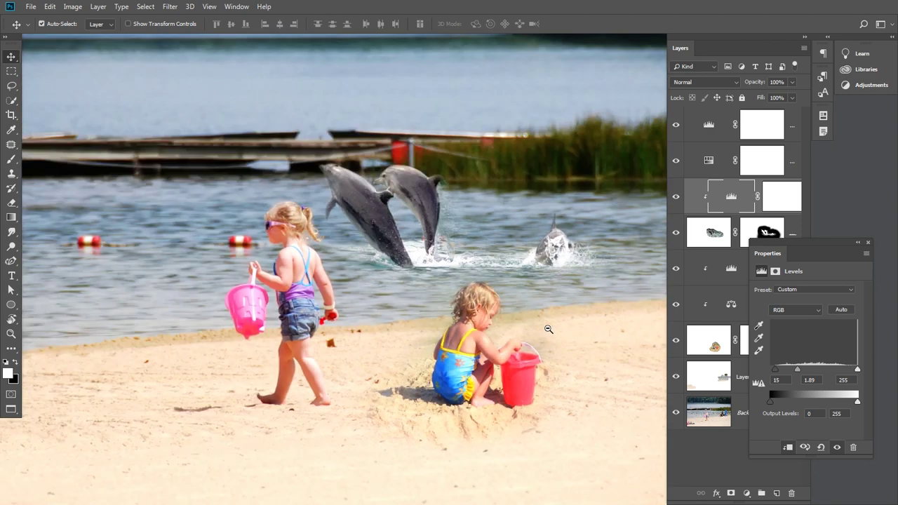
scroll(545, 326, "down", 2)
Step: Show the composite in Full Screen Mode on black, fitted to the screen
key("f")
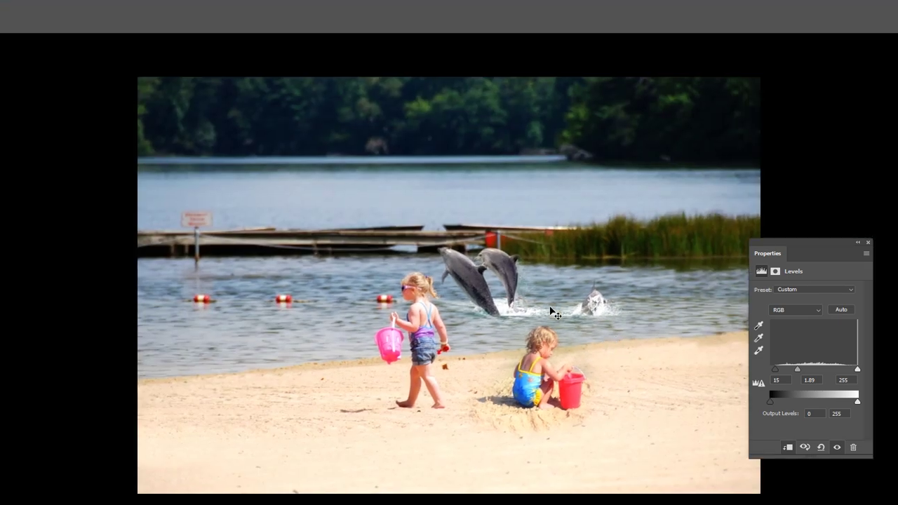
key("f")
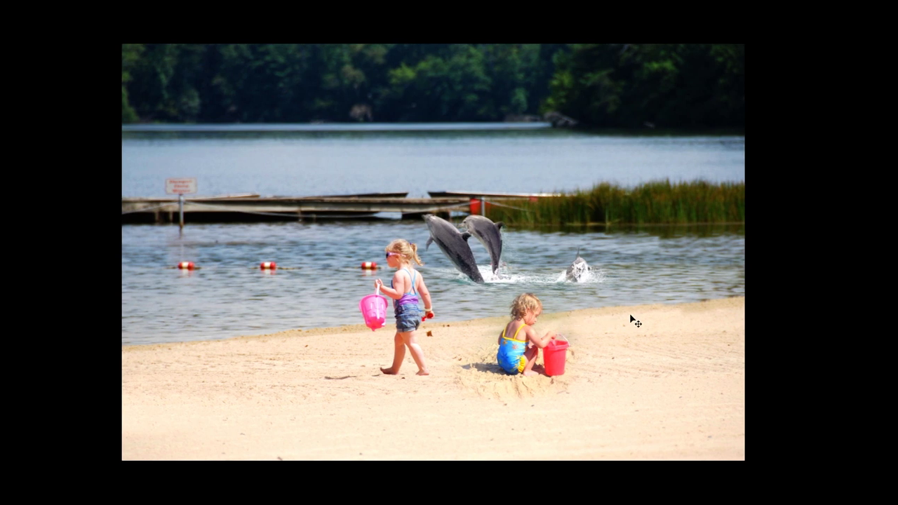
key("ctrl+0")
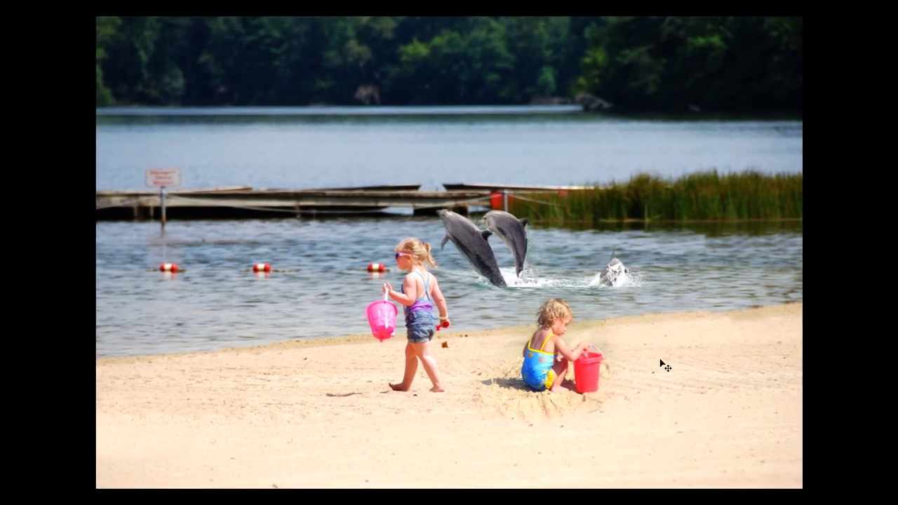